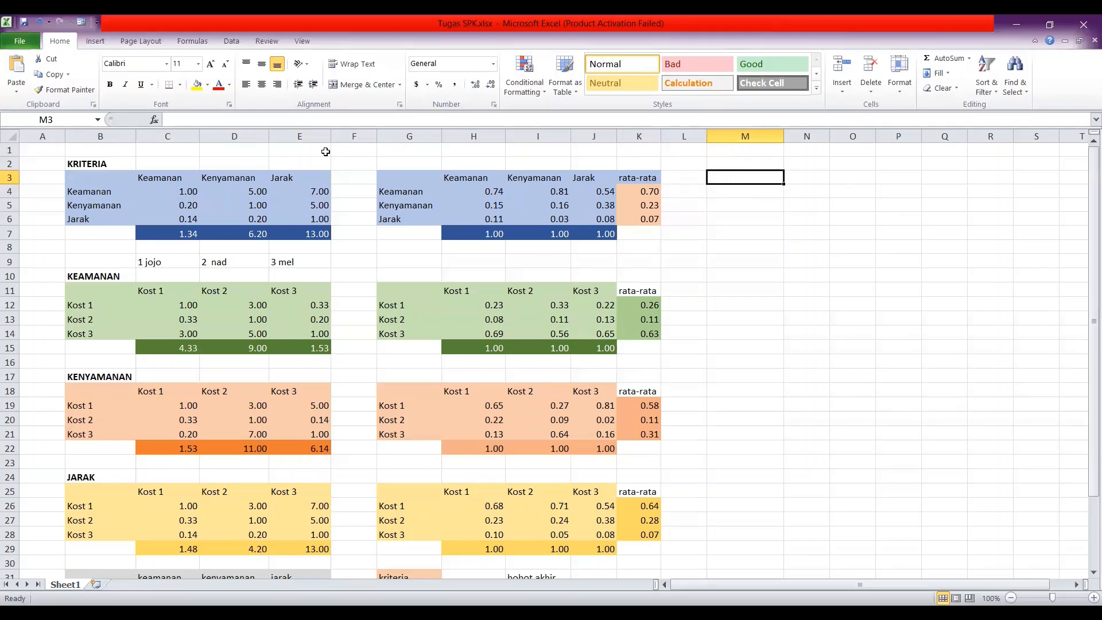
Step: Review the Keamanan, Kenyamanan and Jarak column headings of the KRITERIA comparison matrix
left_click(169, 175)
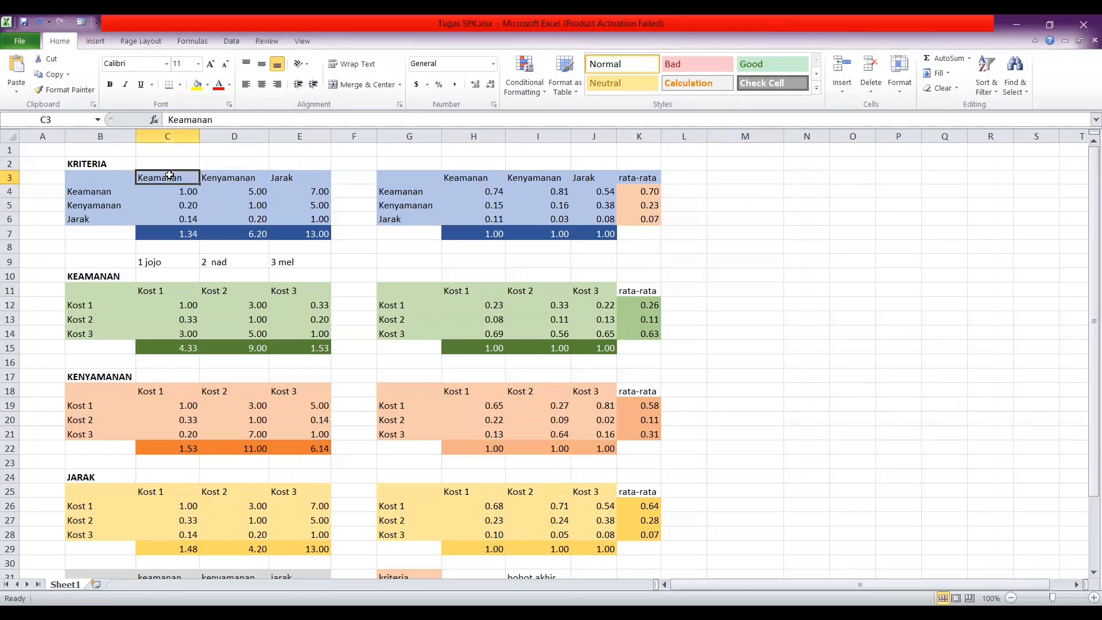
left_click(228, 178)
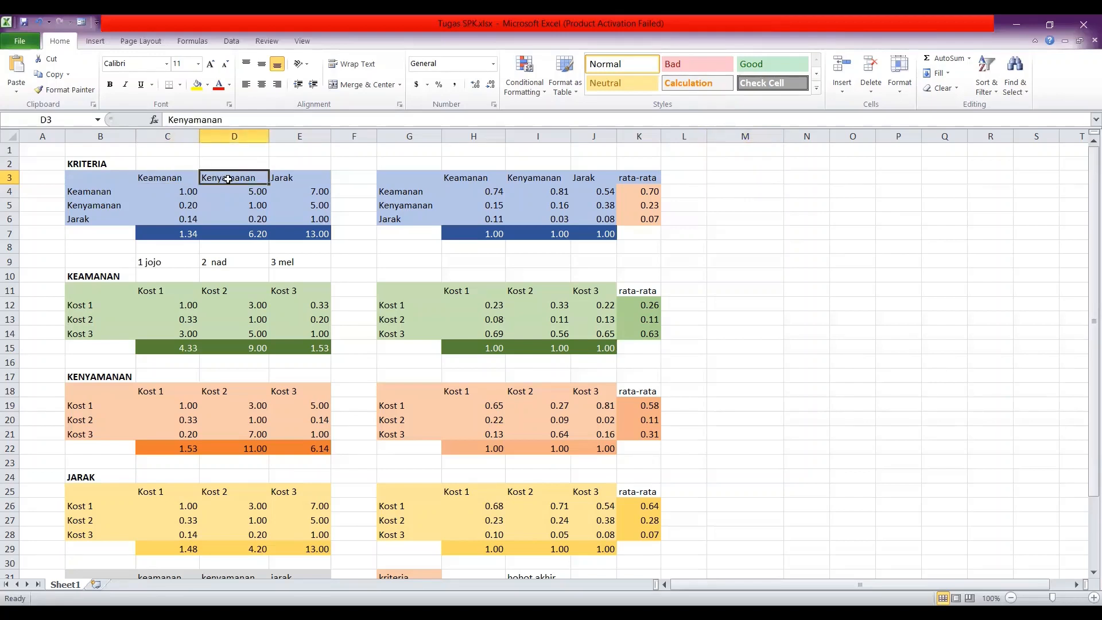
left_click(275, 178)
left_click(210, 163)
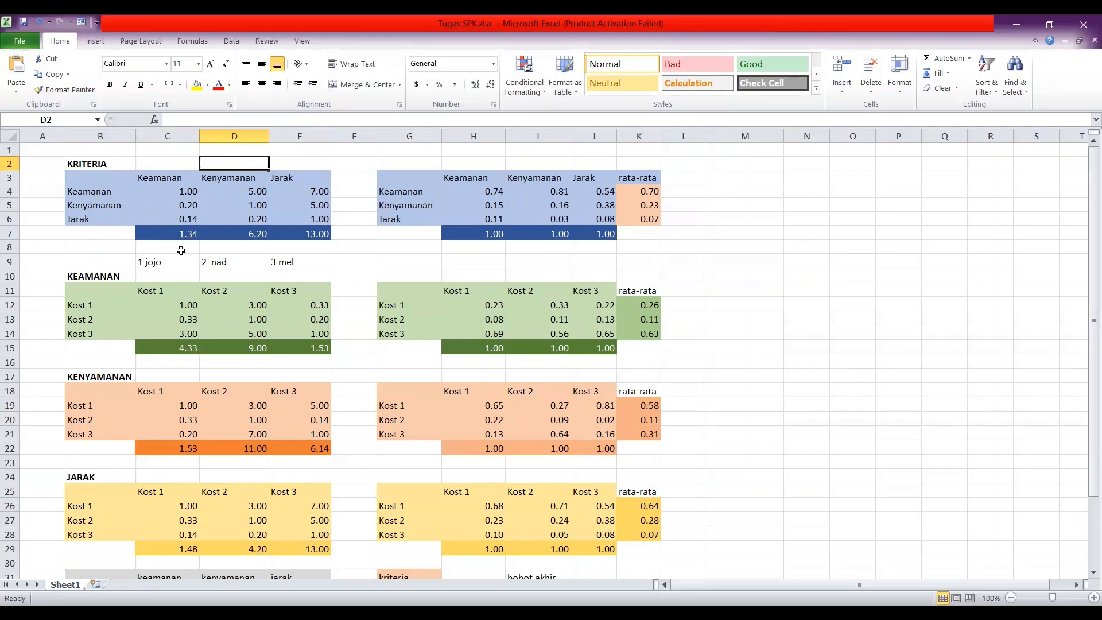
Step: Examine the KRITERIA matrix diagonal, where Keamanan, Kenyamanan and Jarak are each compared with themselves
left_click(101, 193)
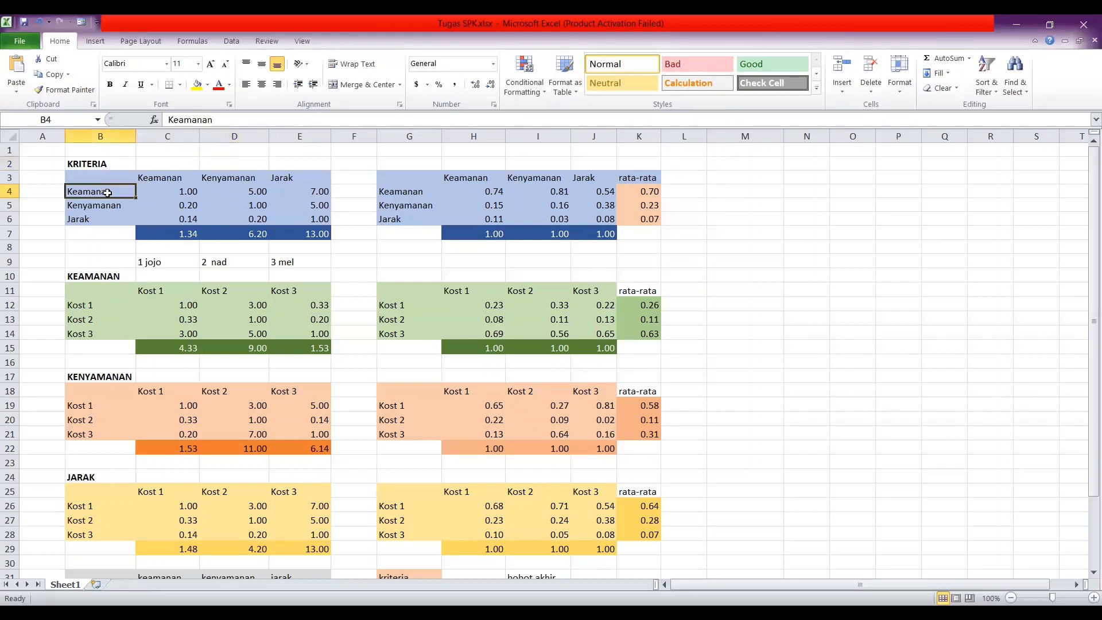
left_click(165, 174)
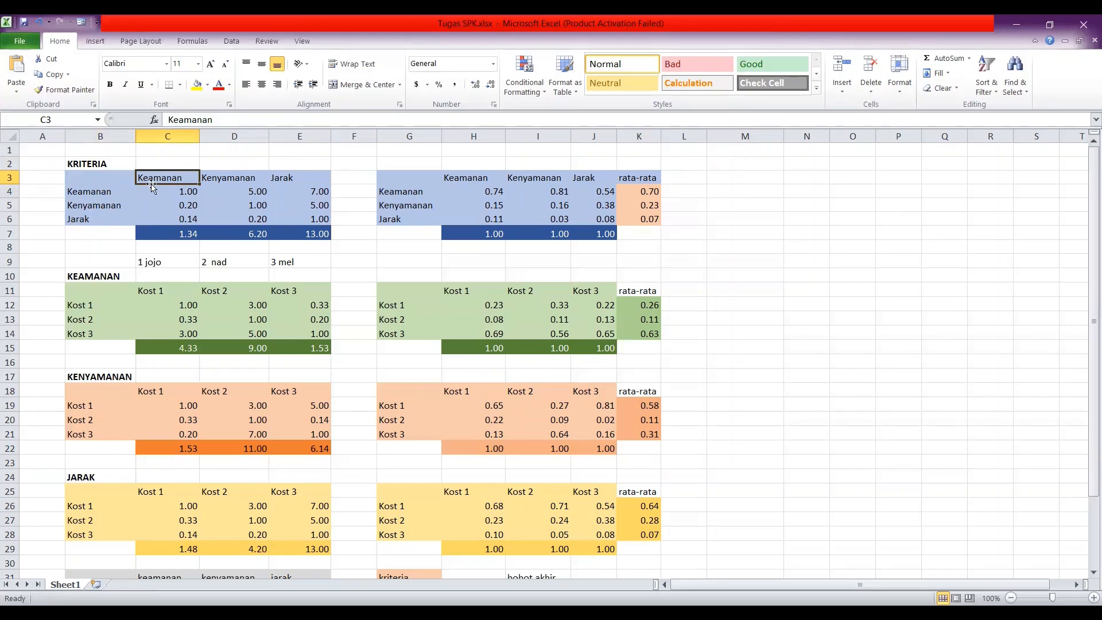
left_click(157, 190)
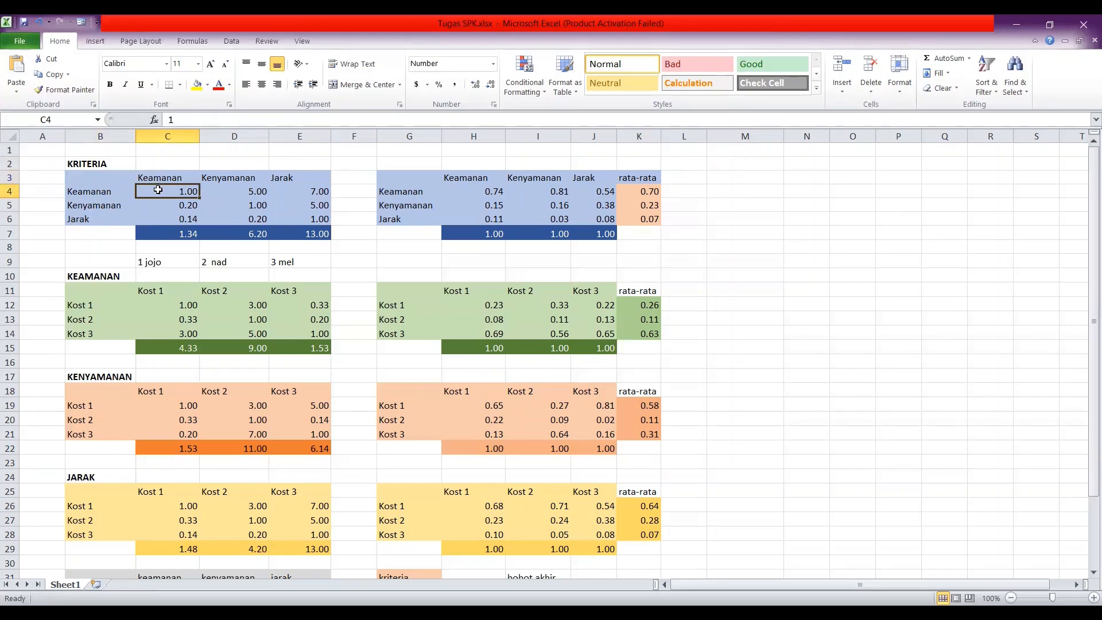
left_click(110, 205)
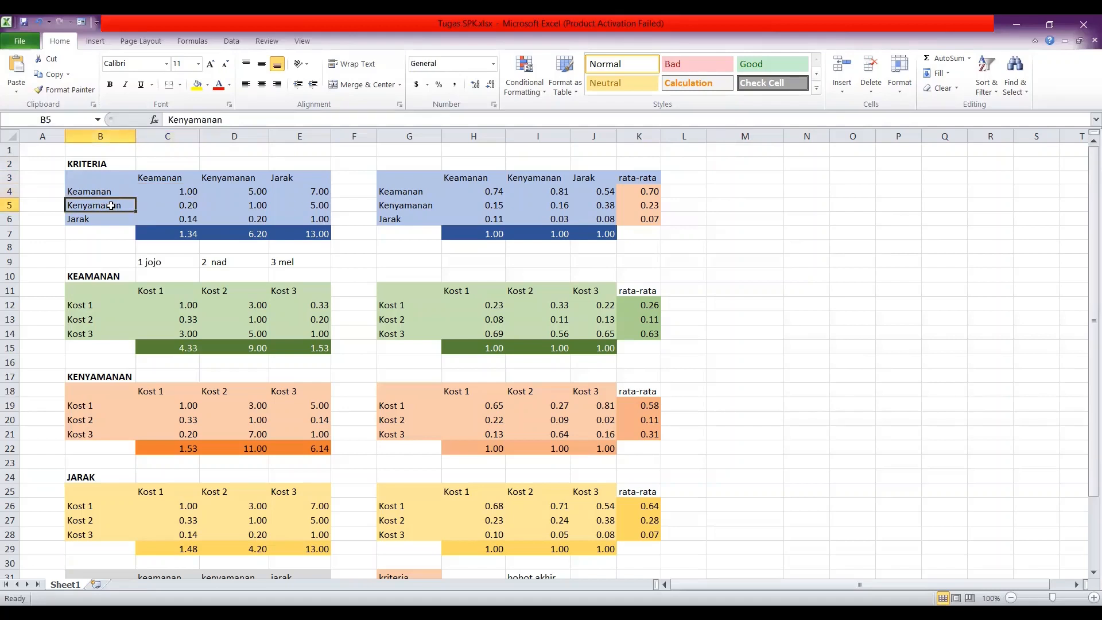
left_click(223, 180)
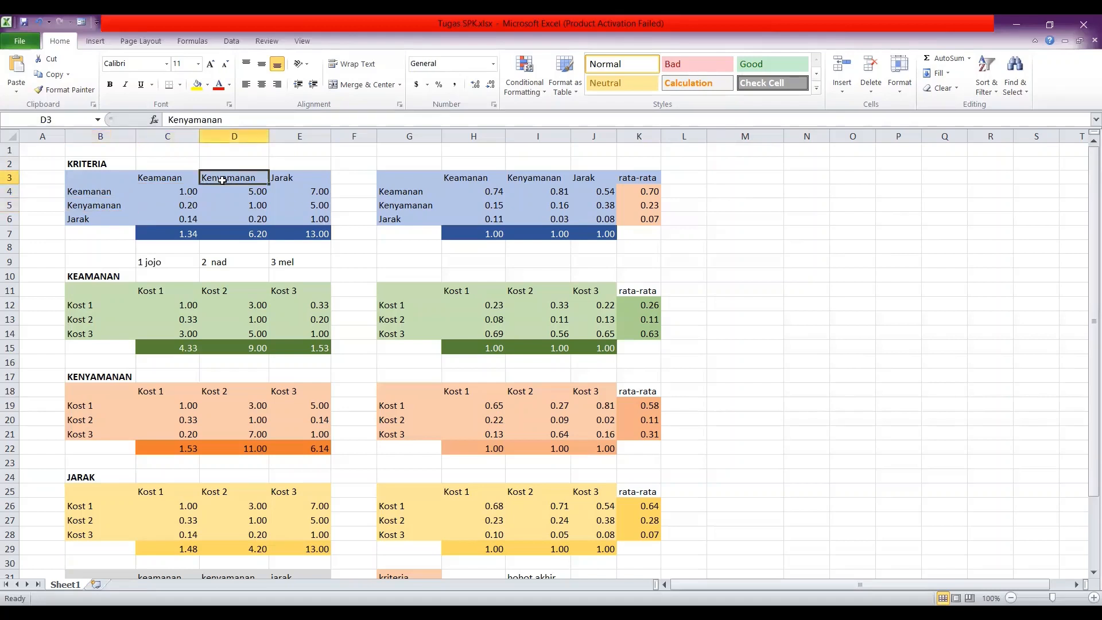
left_click(231, 208)
left_click(104, 219)
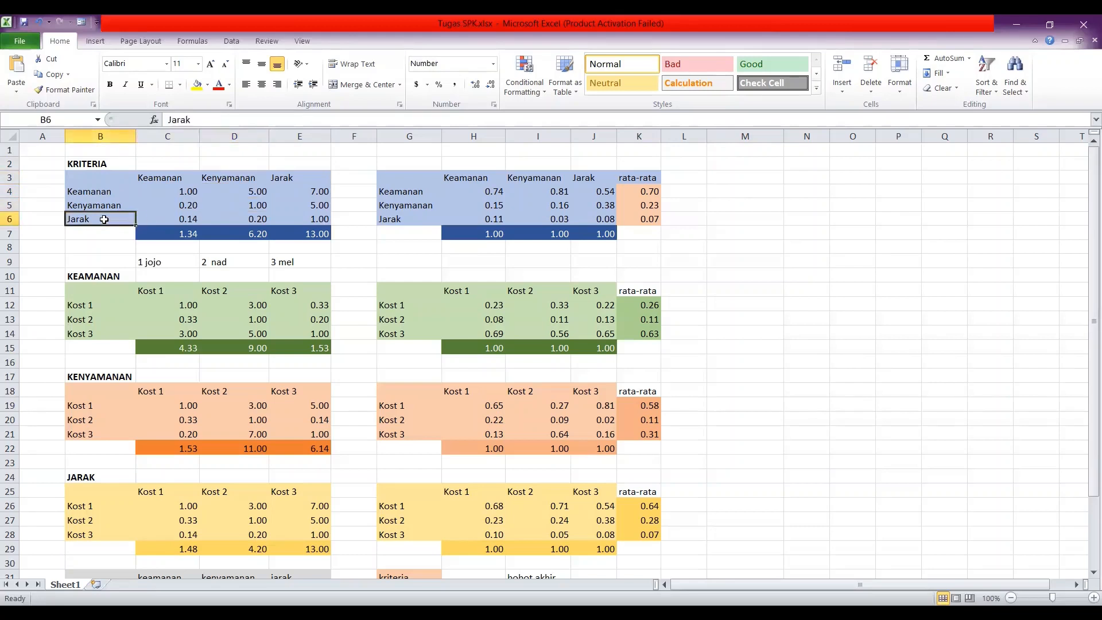
left_click(282, 178)
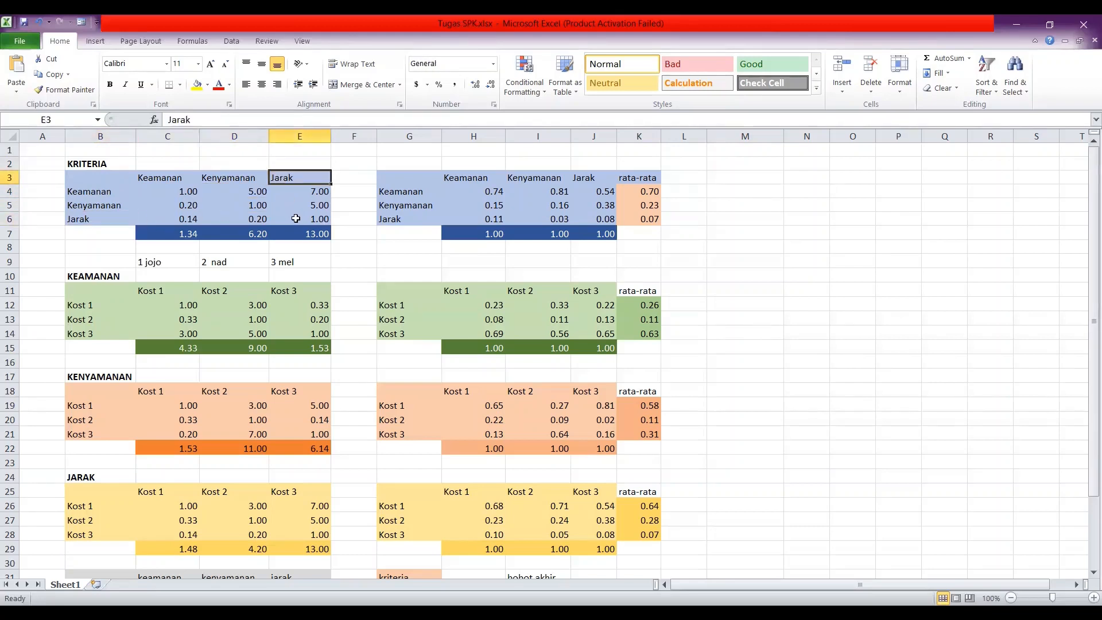
left_click(297, 220)
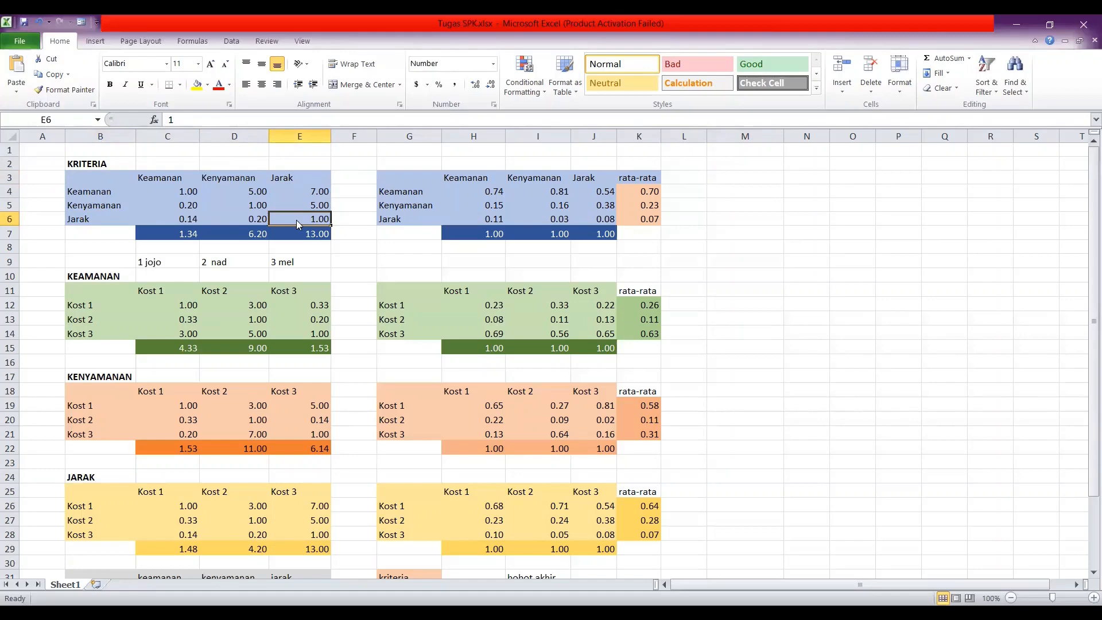
Step: Examine the Keamanan versus Kenyamanan comparison in D4 and its reciprocal in C5 of the KRITERIA matrix
left_click(103, 191)
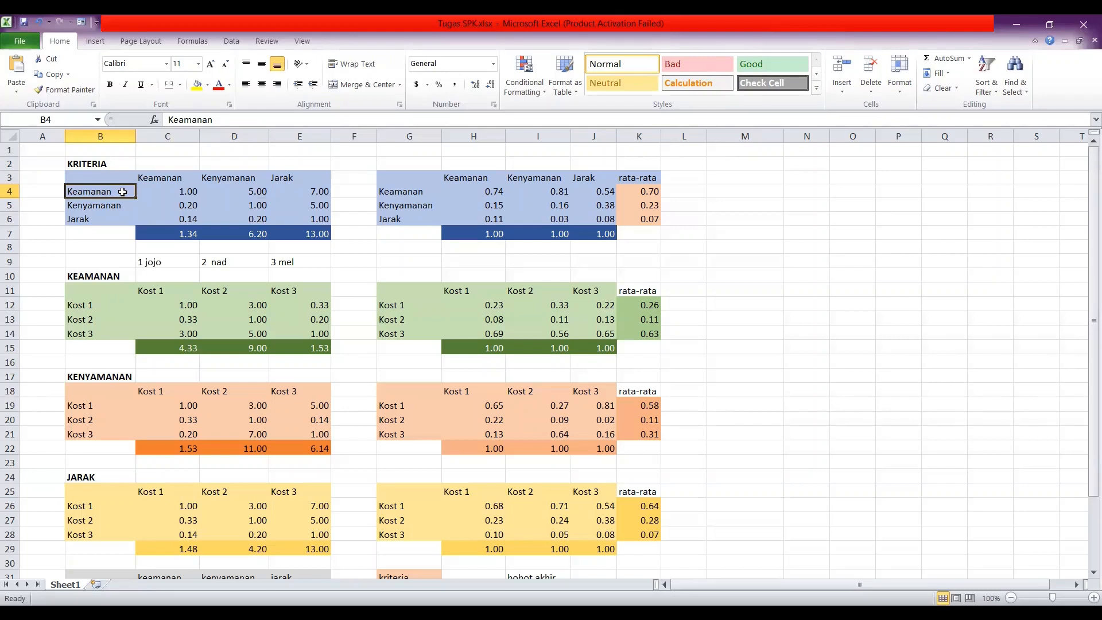
left_click(223, 180)
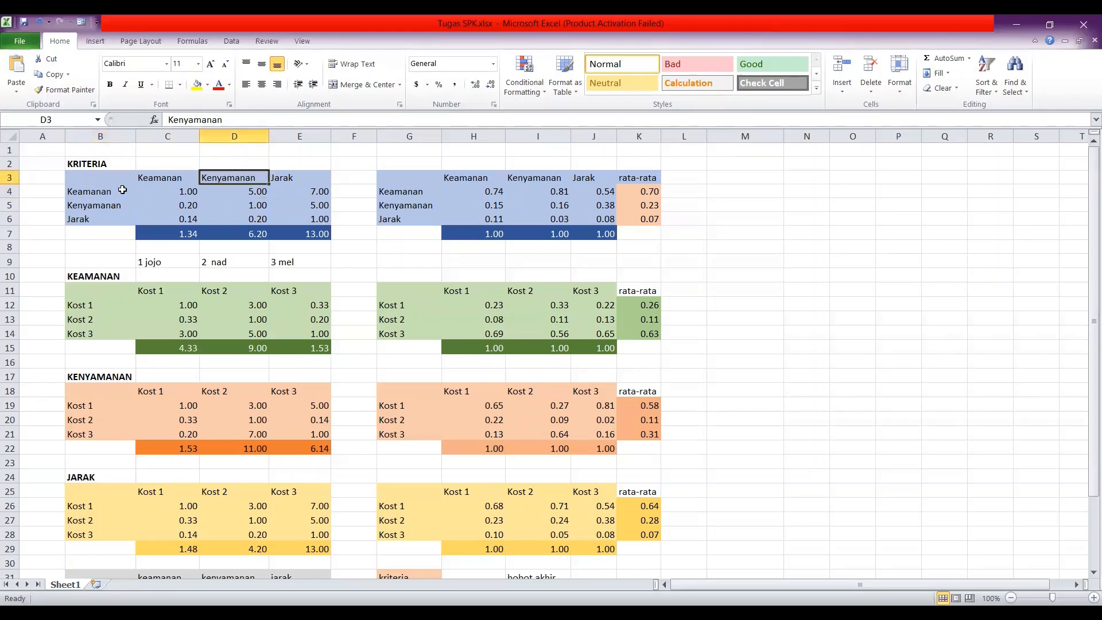
left_click(102, 192)
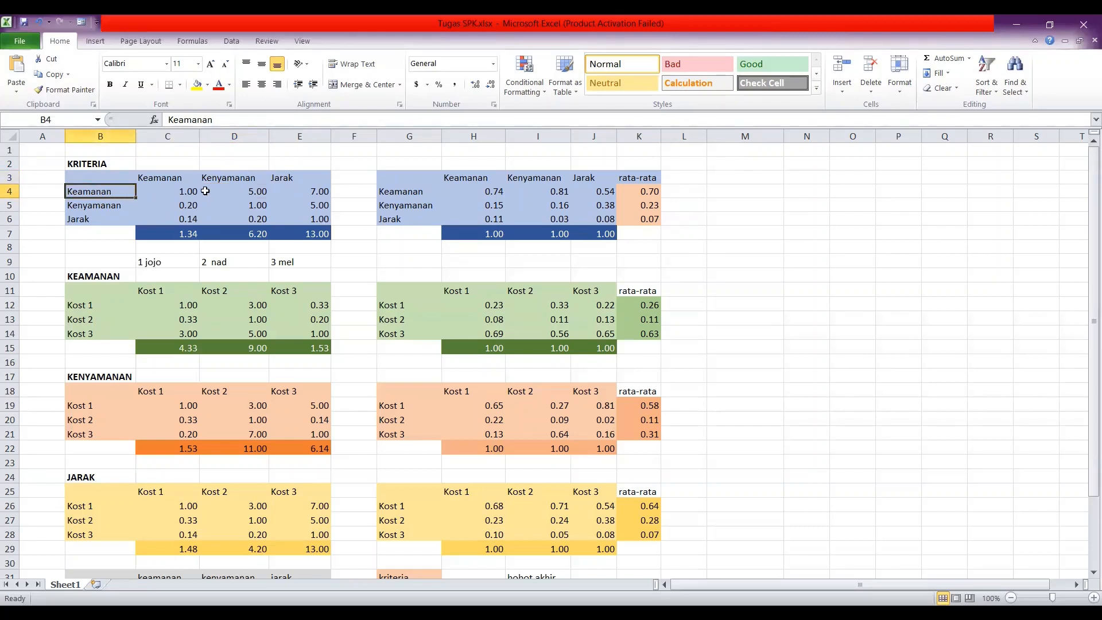
left_click(238, 194)
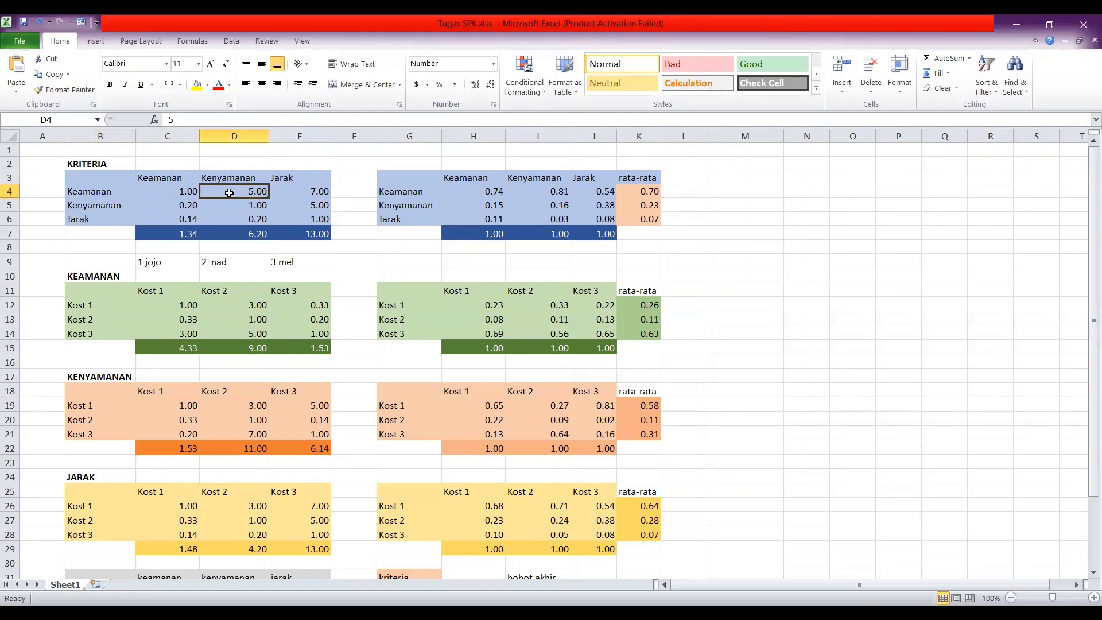
left_click(109, 208)
left_click(154, 179)
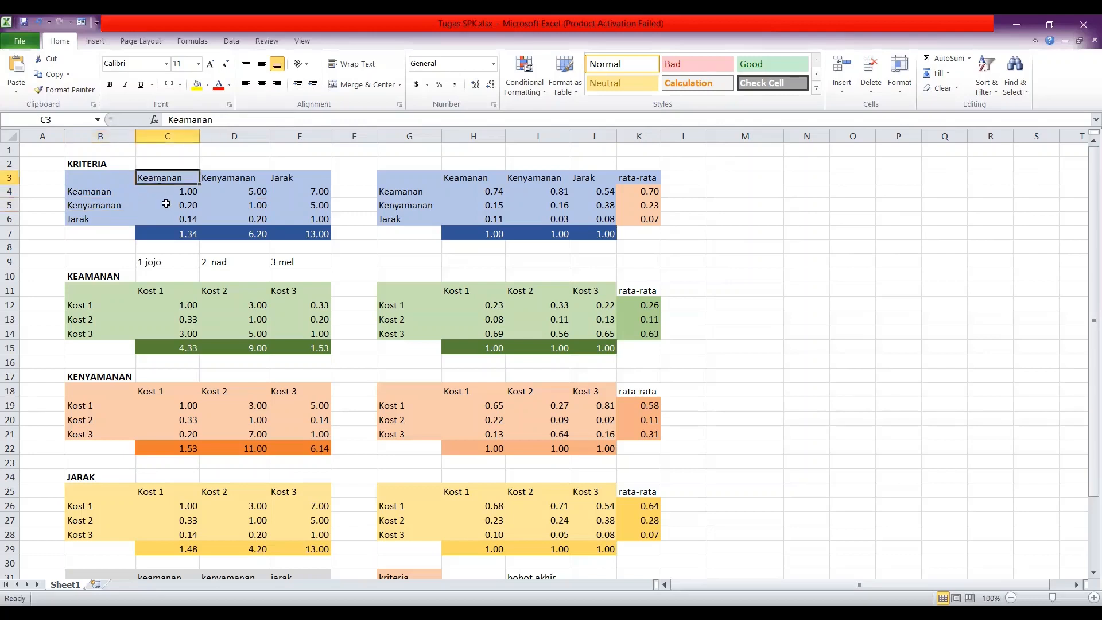
left_click(167, 208)
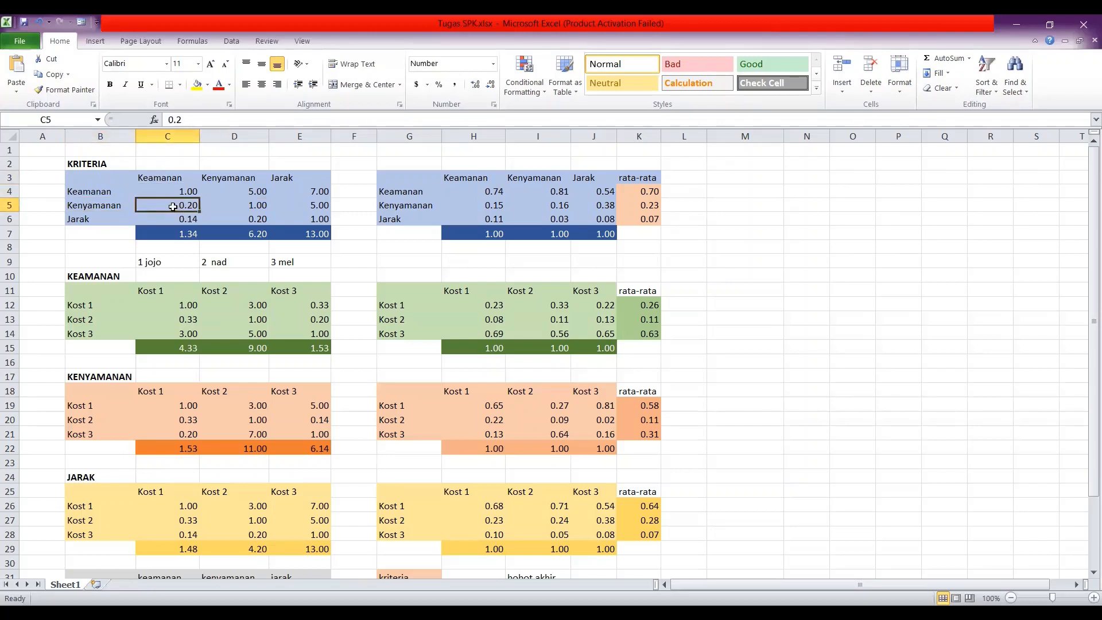
Step: Examine the Keamanan versus Jarak comparison in E4 and its reciprocal in C6 of the KRITERIA matrix
left_click(108, 191)
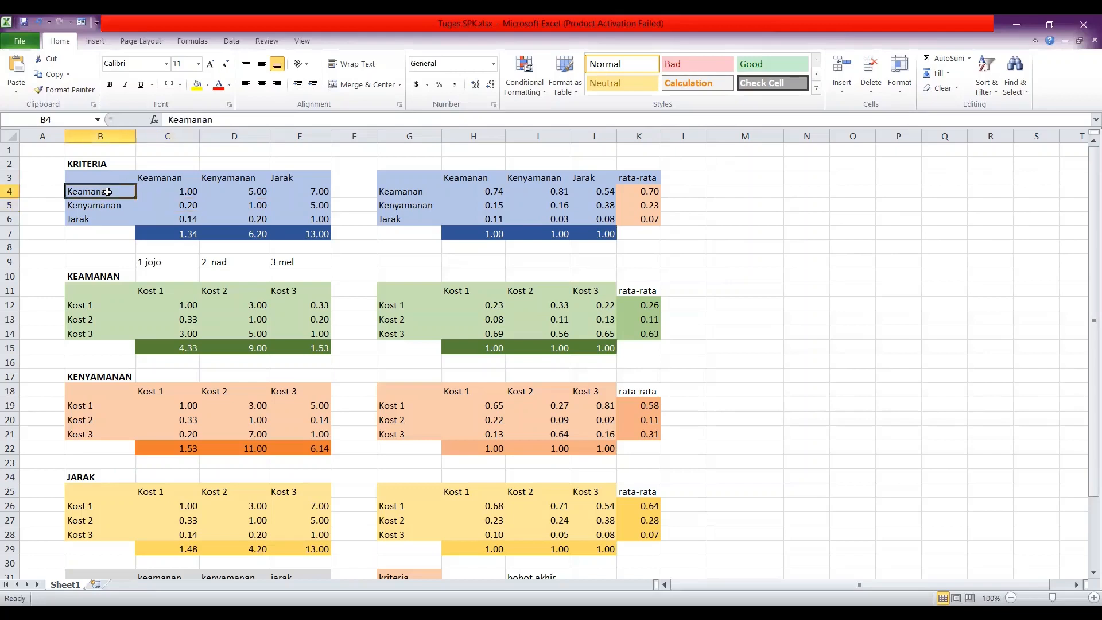
left_click(289, 178)
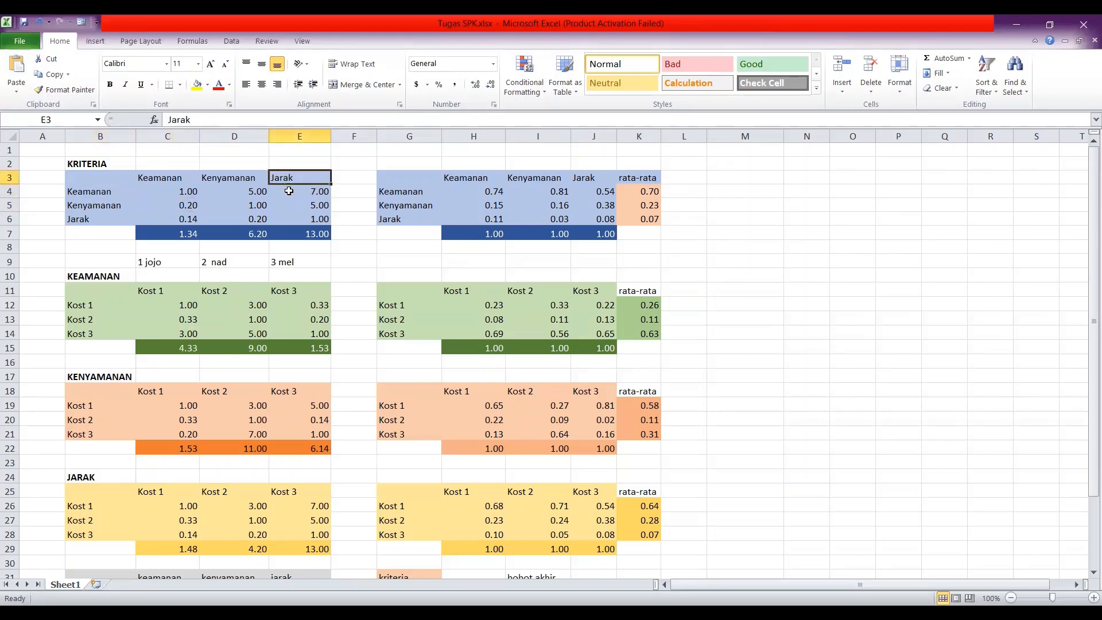
left_click(289, 191)
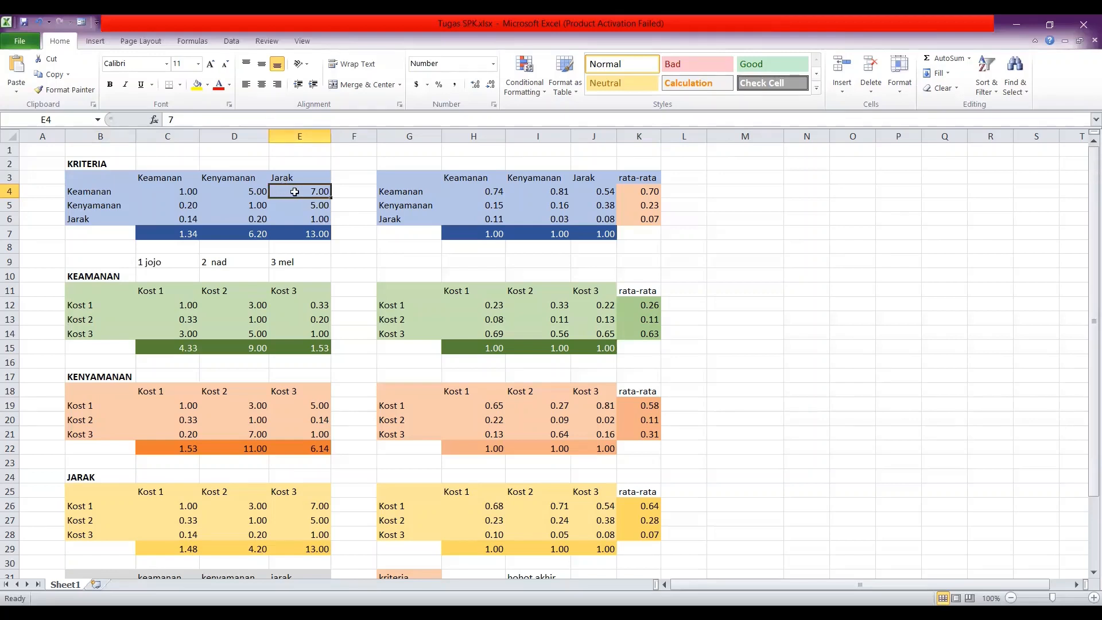
left_click(162, 222)
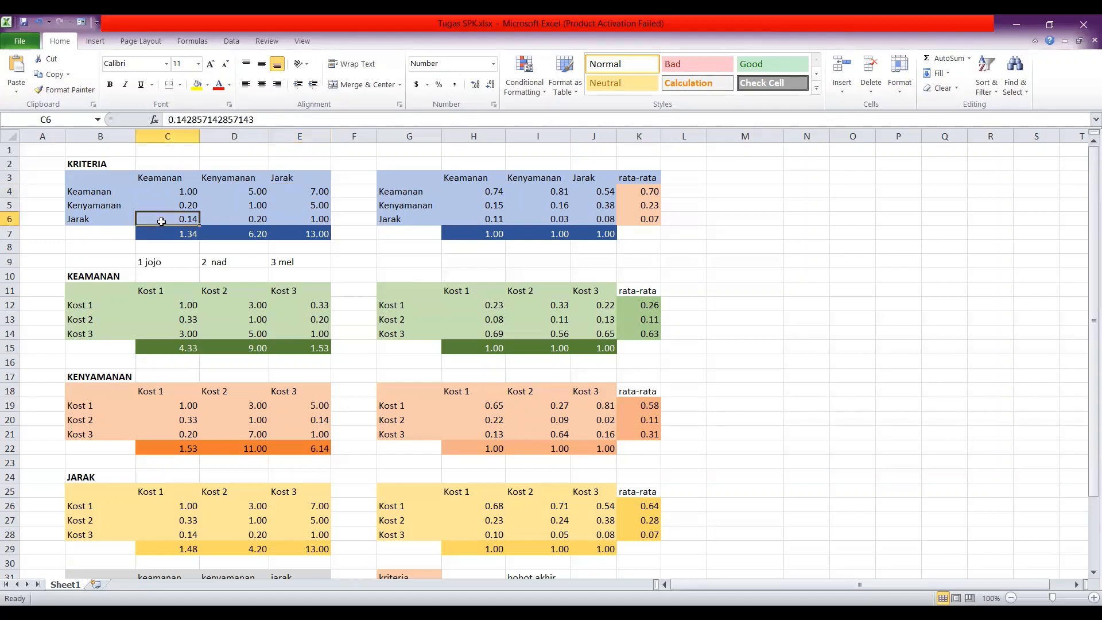
left_click(156, 179)
left_click(167, 218)
Step: Examine the Kenyamanan versus Jarak comparison in E5 and its reciprocal in D6 of the KRITERIA matrix
left_click(109, 205)
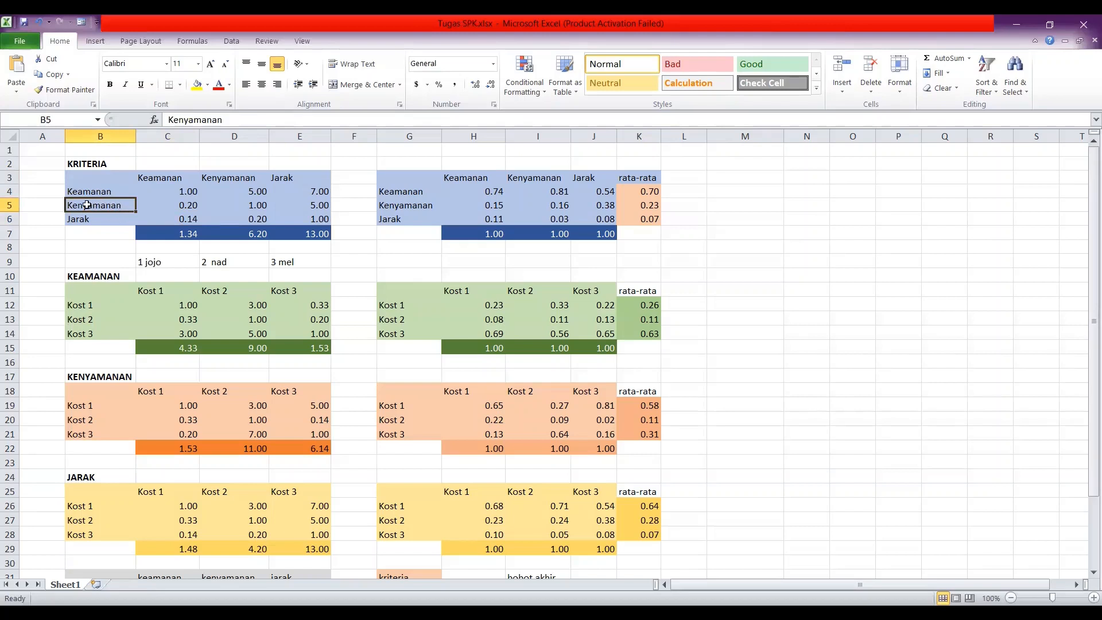
left_click(271, 181)
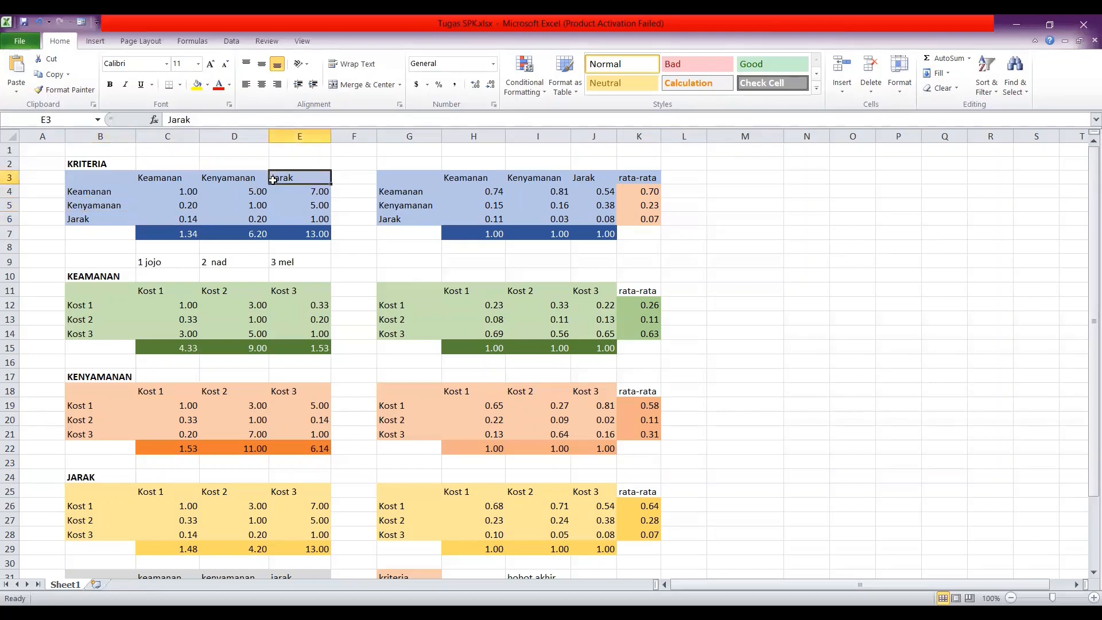
left_click(285, 206)
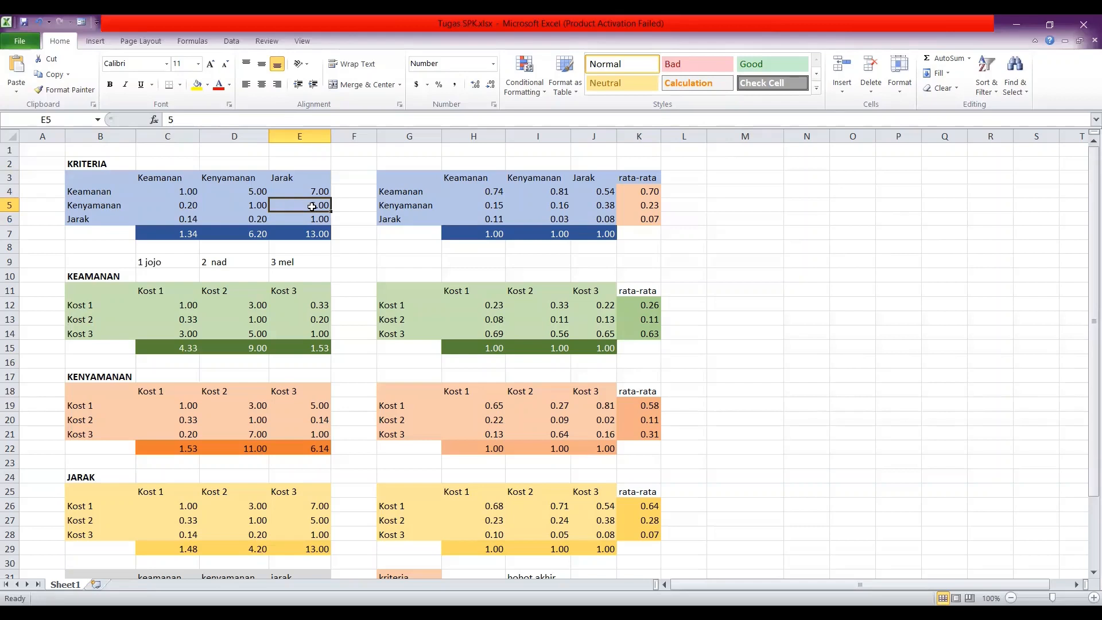
left_click(179, 220)
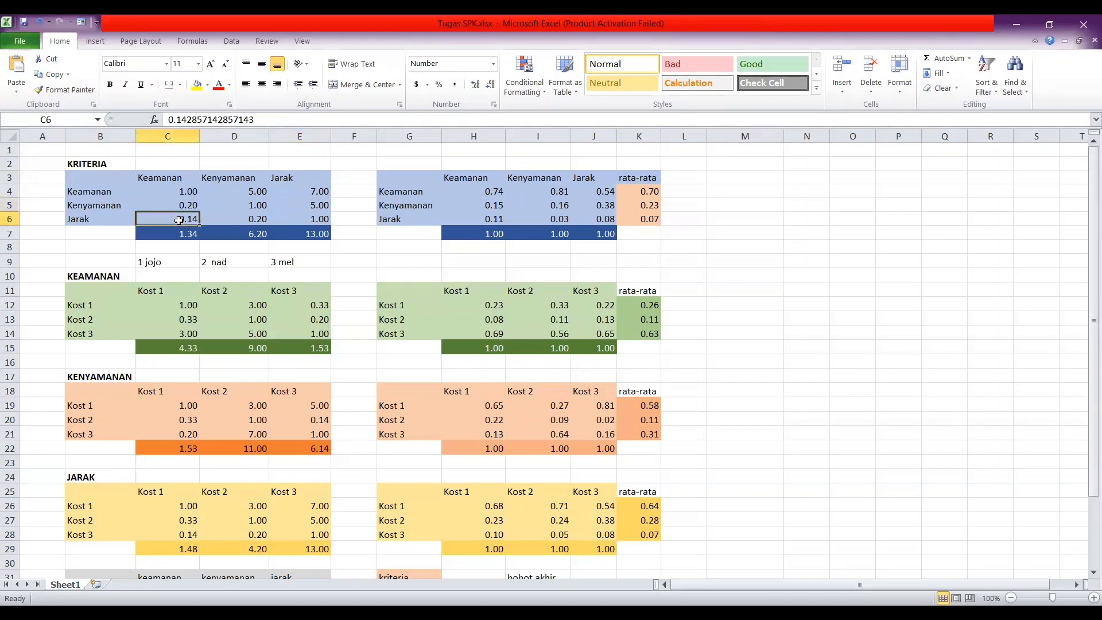
left_click(243, 179)
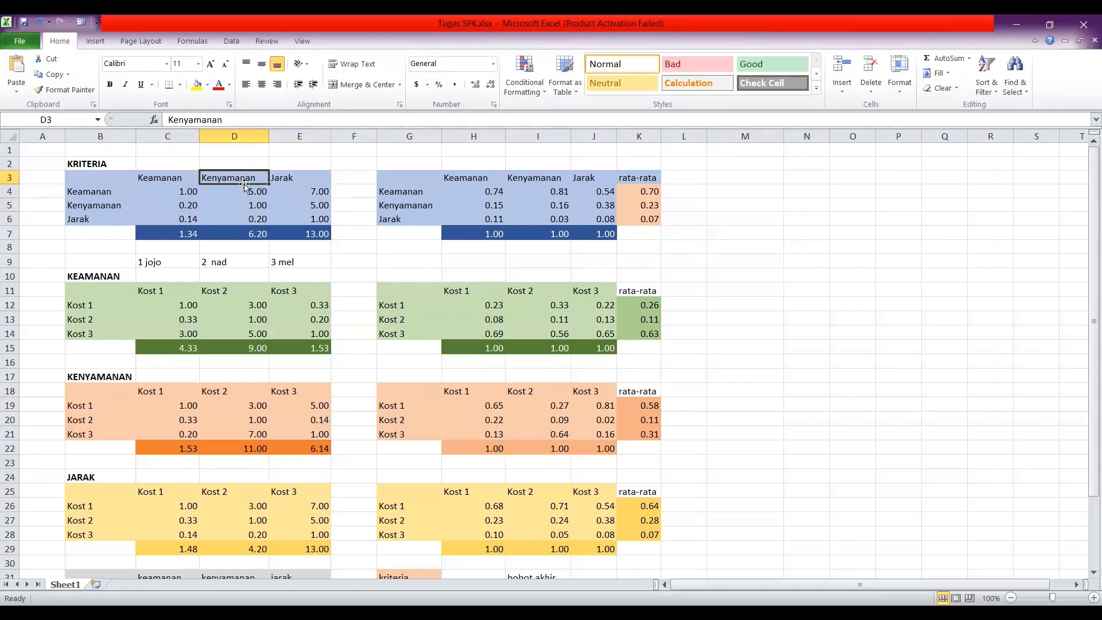
left_click(244, 217)
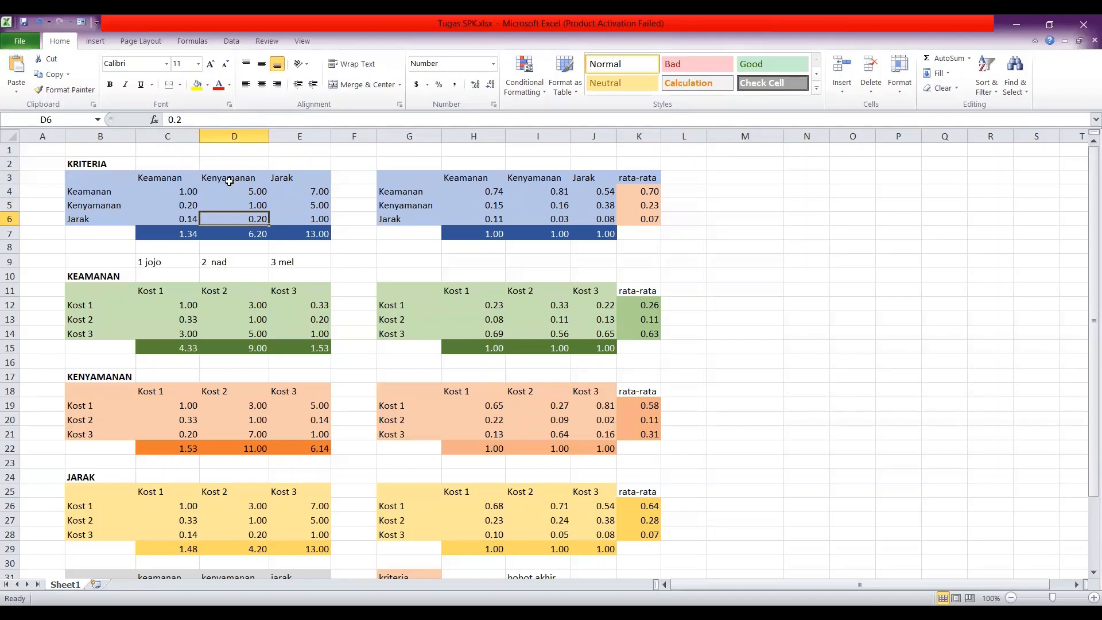
Step: Go through each column of the KRITERIA matrix and inspect its total formula in C7, D7 and E7
left_click(189, 192)
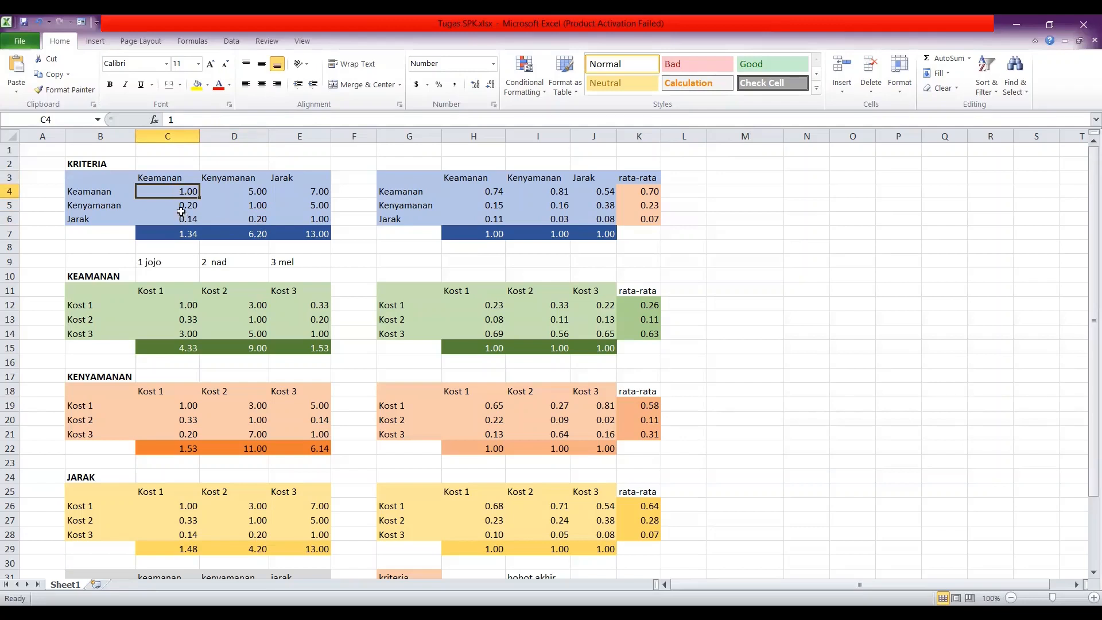
left_click(180, 209)
left_click(178, 218)
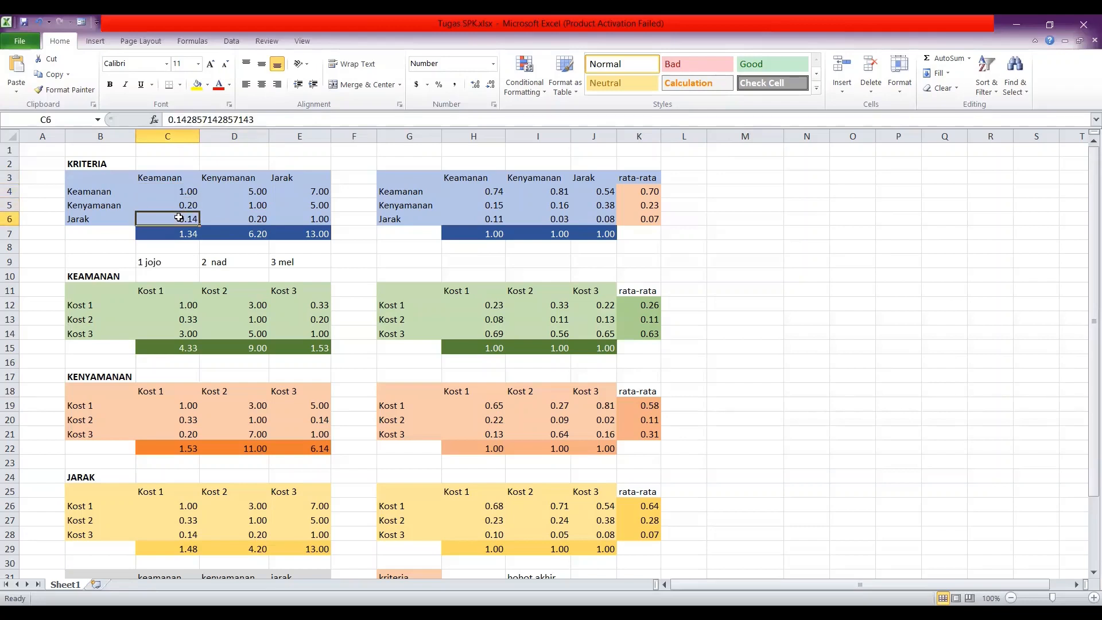
left_click(175, 237)
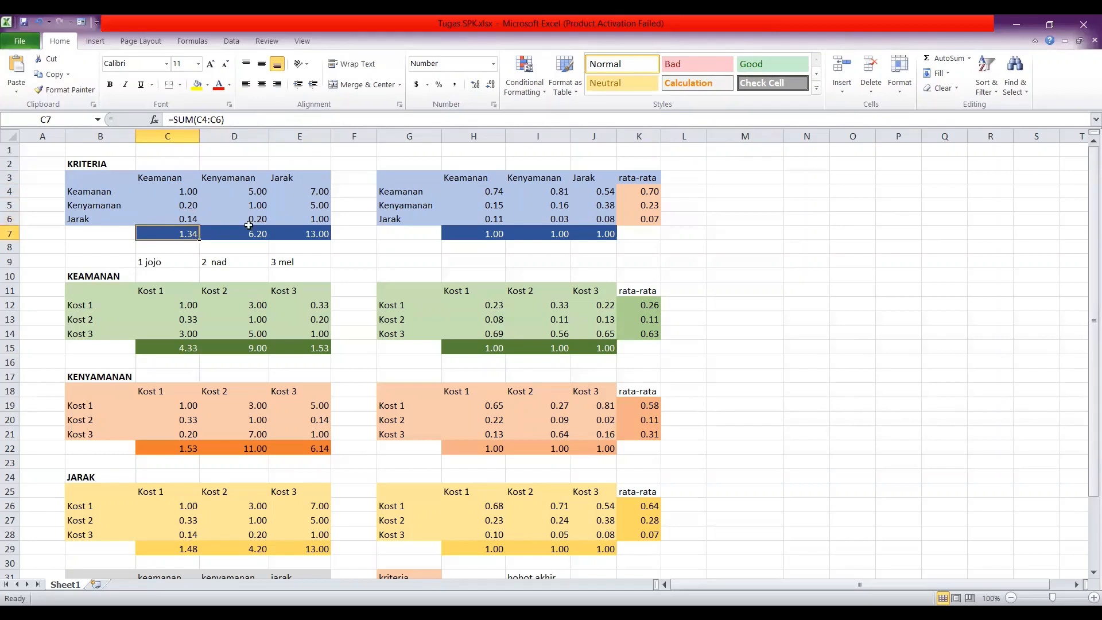
left_click(263, 191)
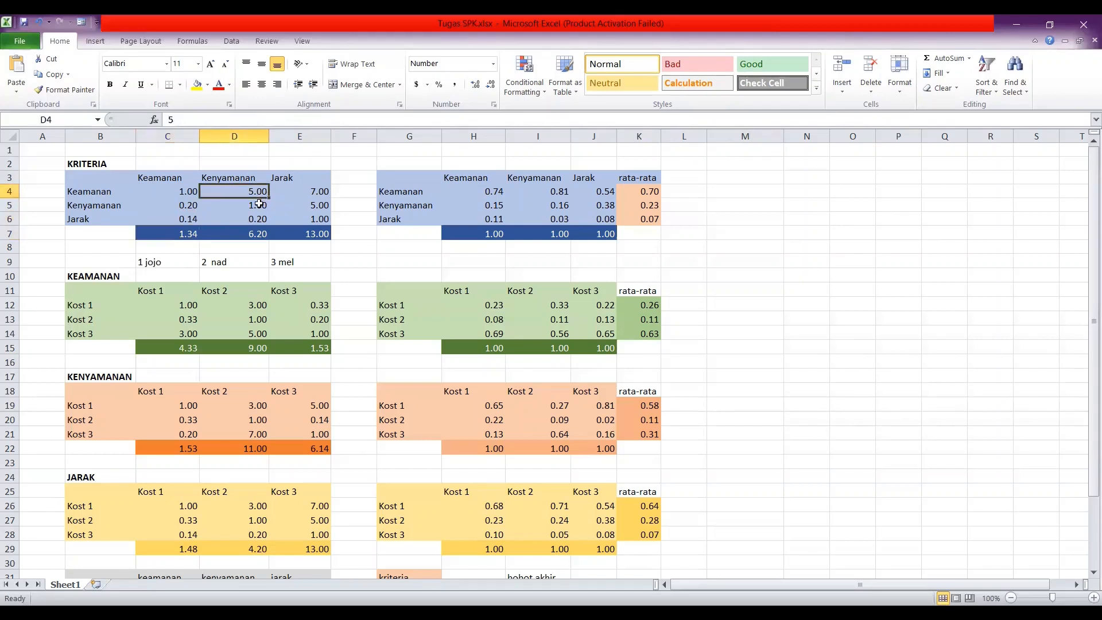
left_click(260, 205)
left_click(258, 219)
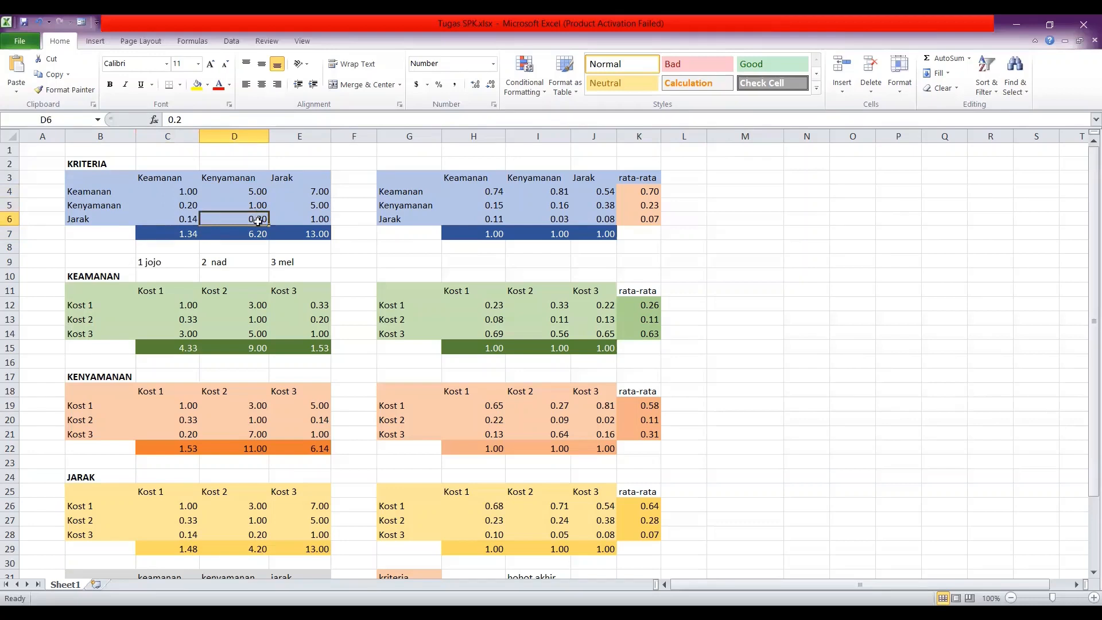
left_click(257, 234)
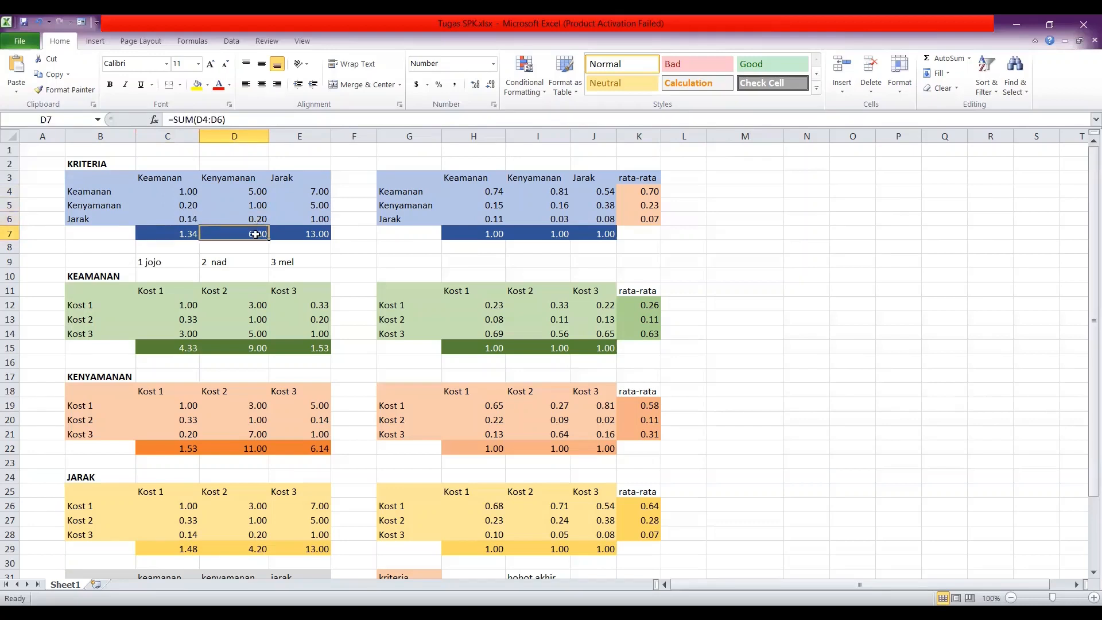
left_click(316, 194)
left_click(306, 212)
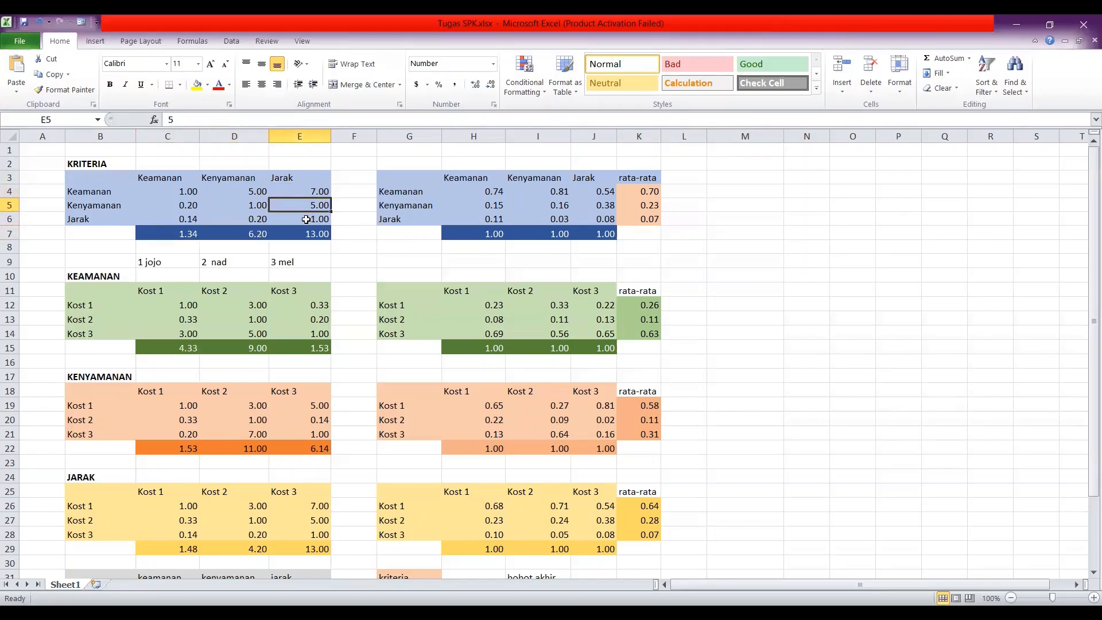
left_click(307, 220)
left_click(309, 238)
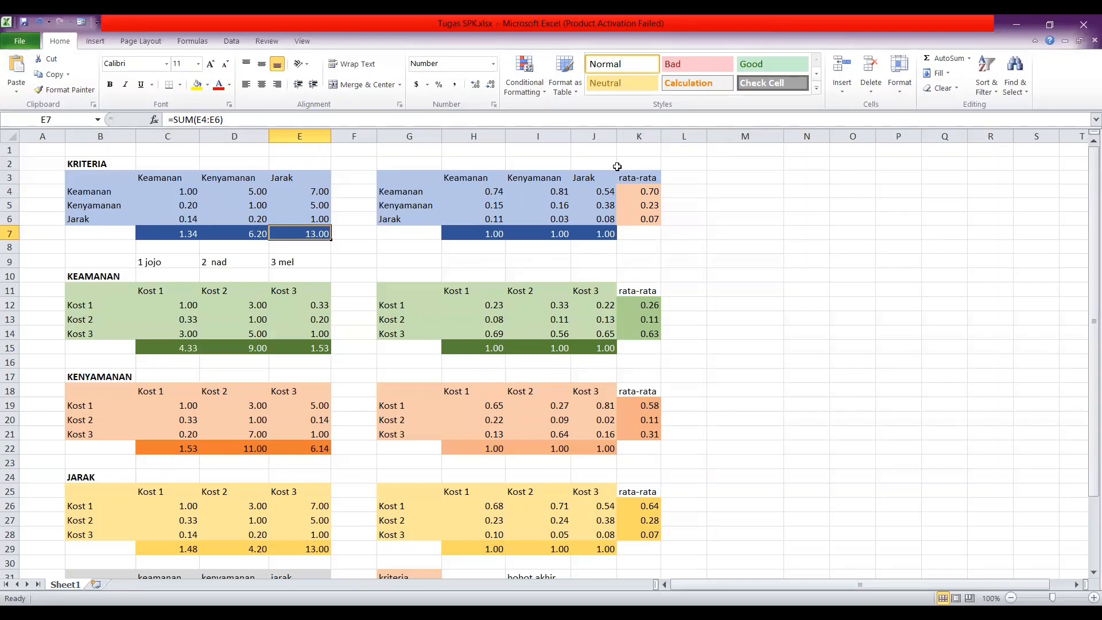
Step: Inspect the normalised Keamanan formulas in H4:H6 and trace each one to its source value in C4:C6 and the total in C7
left_click(490, 192)
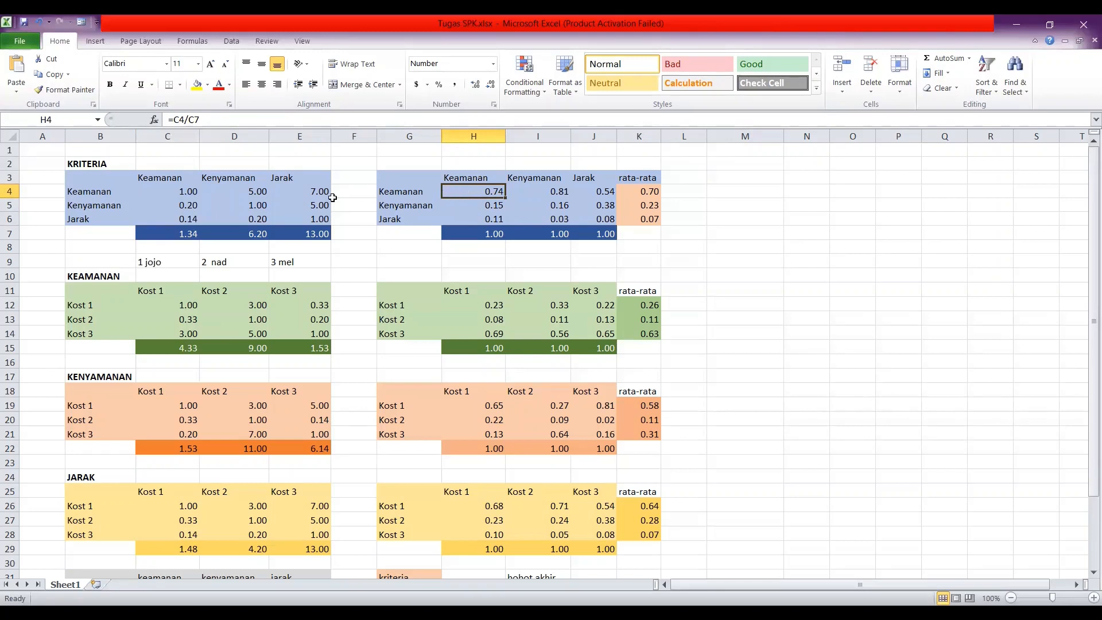
left_click(189, 191)
left_click(184, 234)
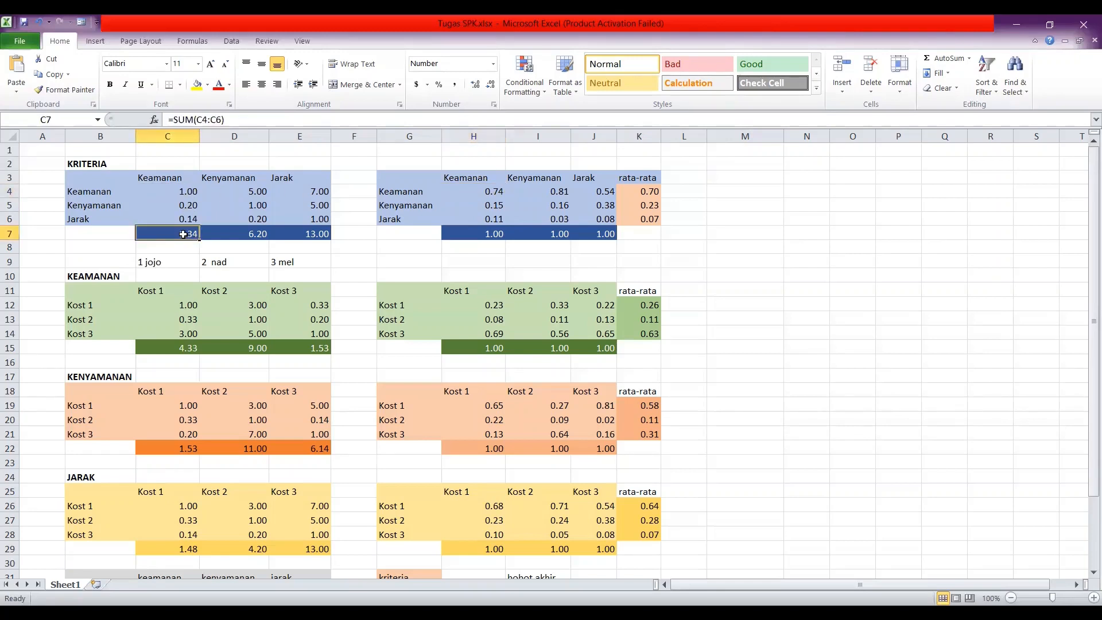
left_click(474, 206)
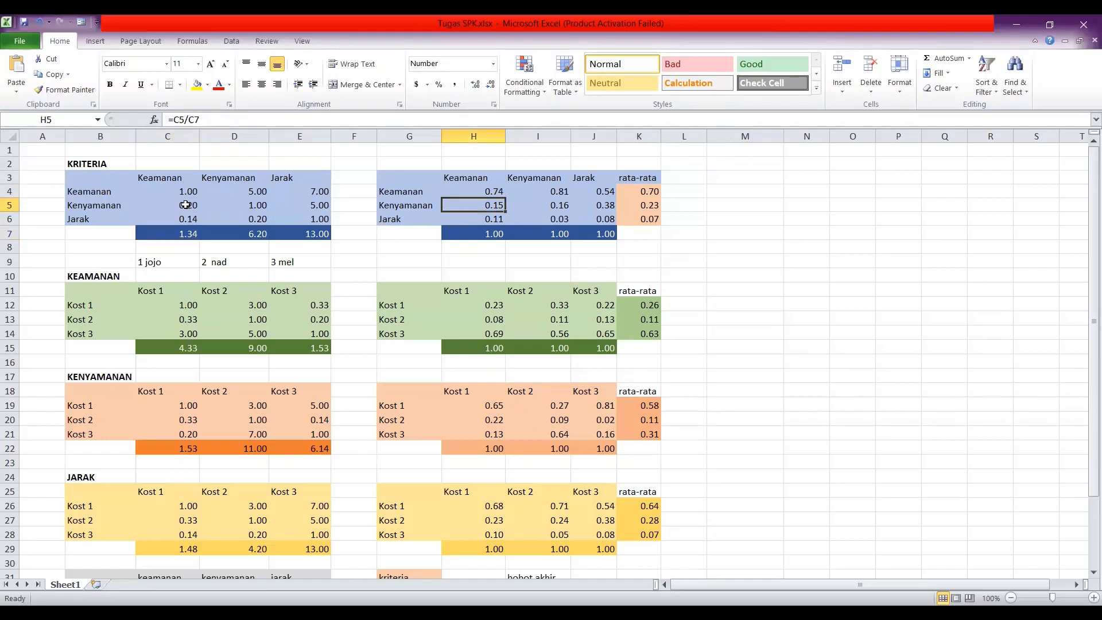
left_click(189, 206)
left_click(180, 236)
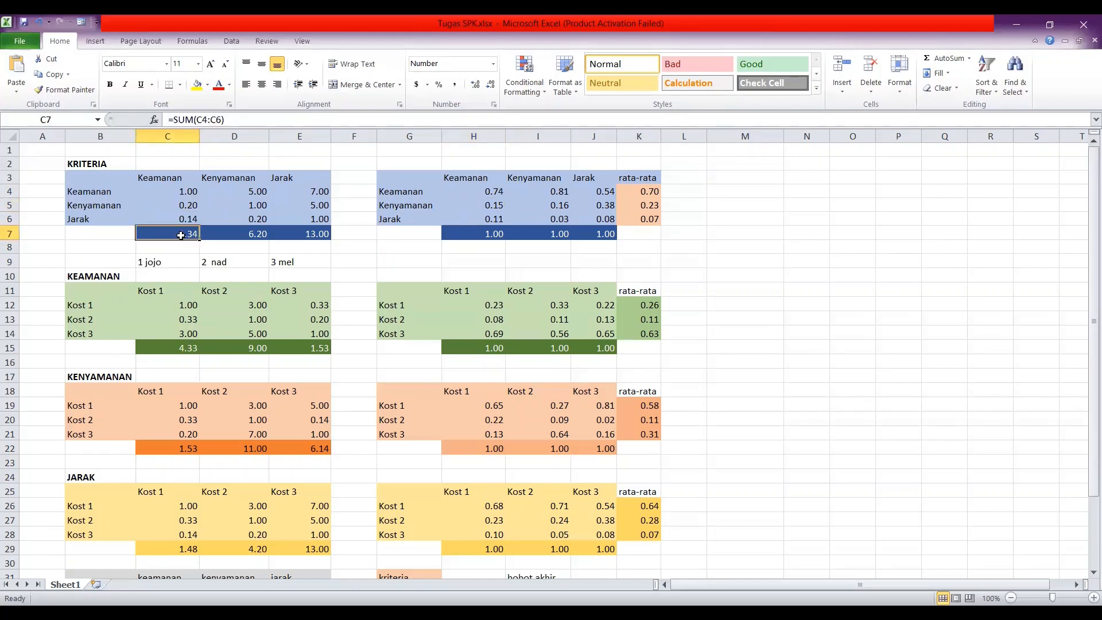
left_click(491, 221)
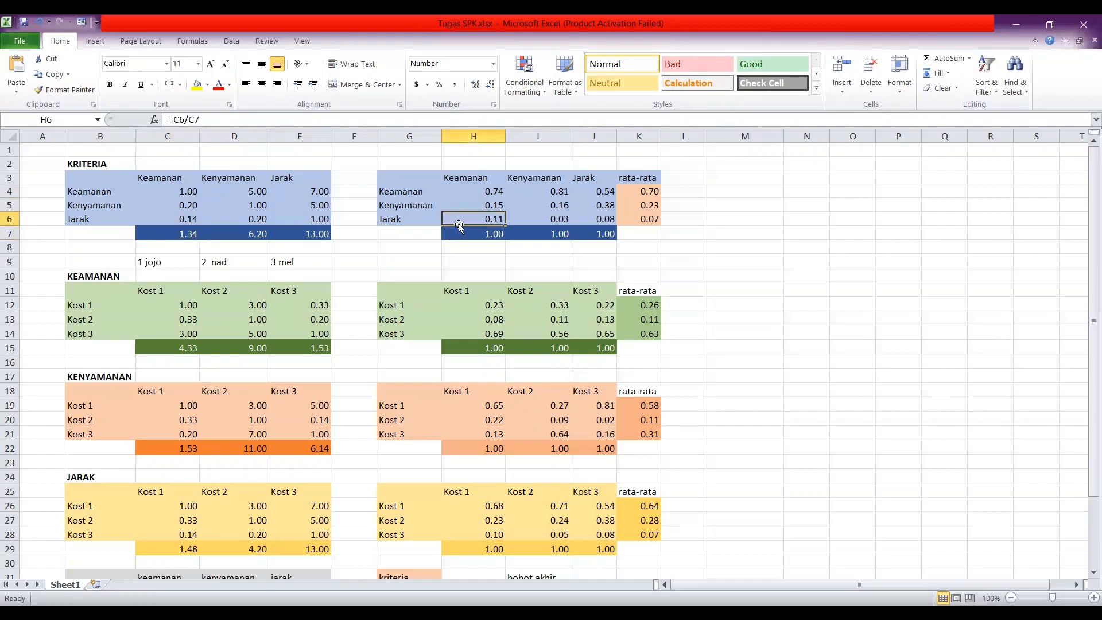
left_click(193, 219)
left_click(179, 235)
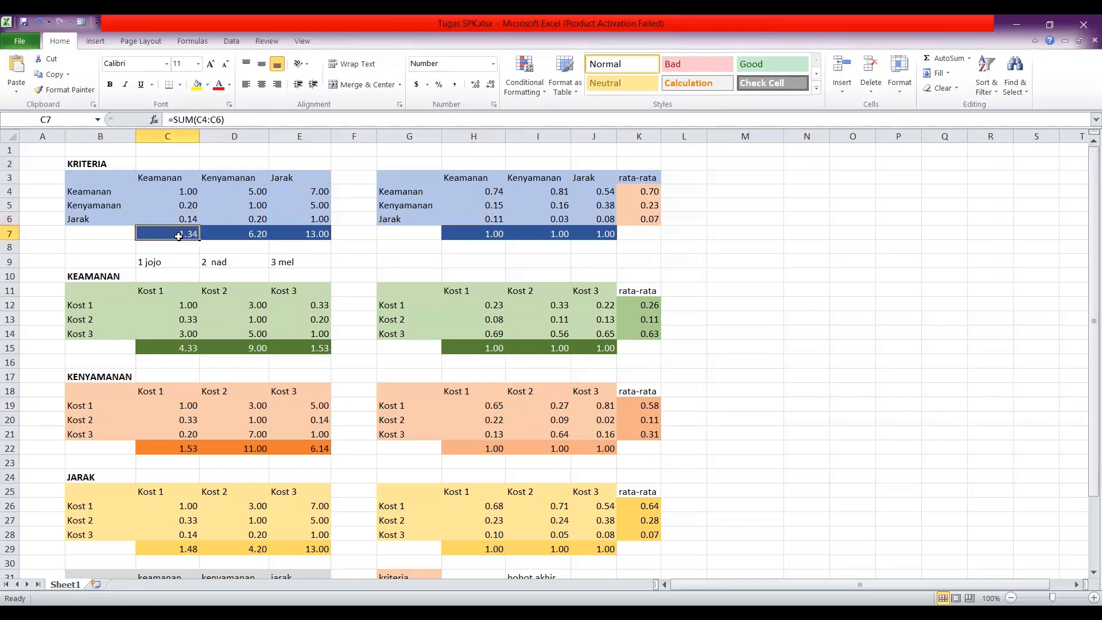
Step: Inspect the normalised Kenyamanan formulas in I4:I6 and trace them to the values in D4:D6 and the total in D7
left_click(560, 193)
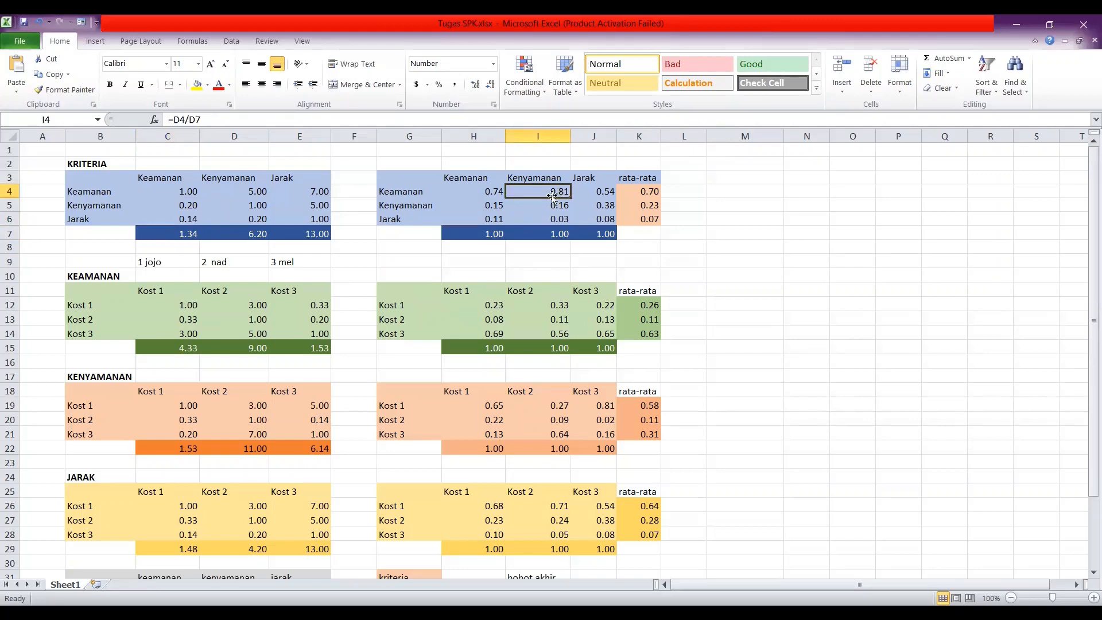
left_click(261, 194)
left_click(252, 235)
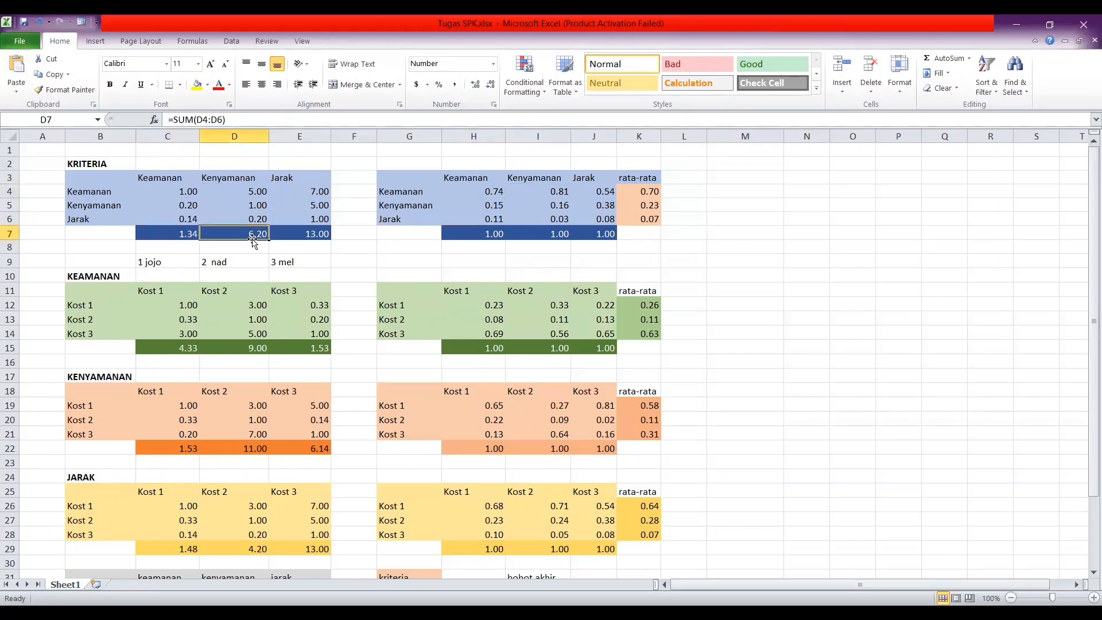
left_click(550, 206)
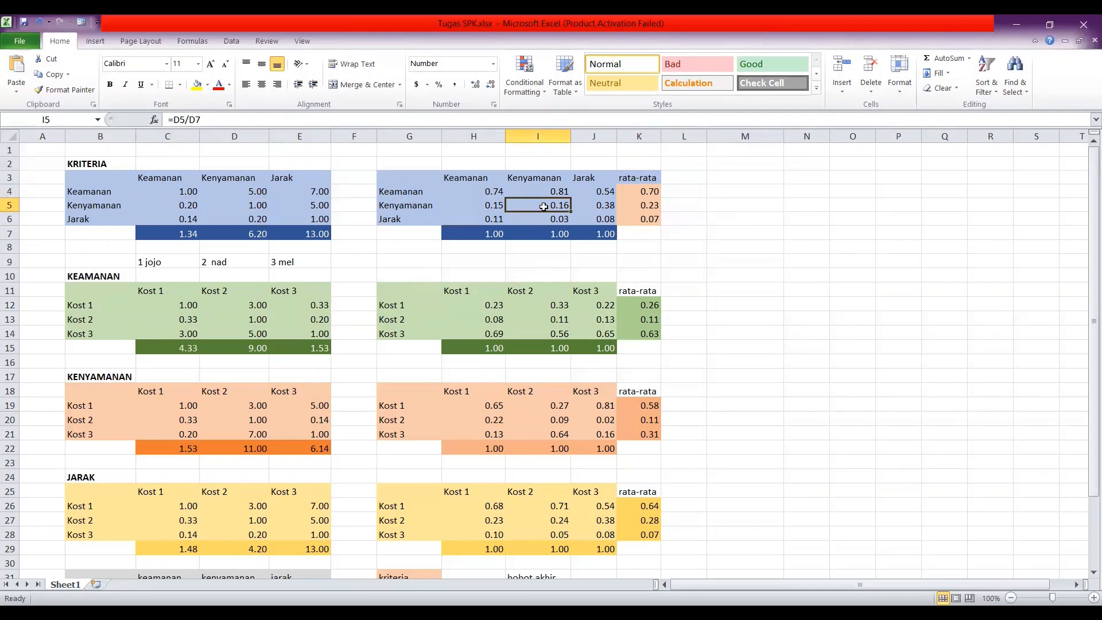
left_click(258, 236)
left_click(567, 218)
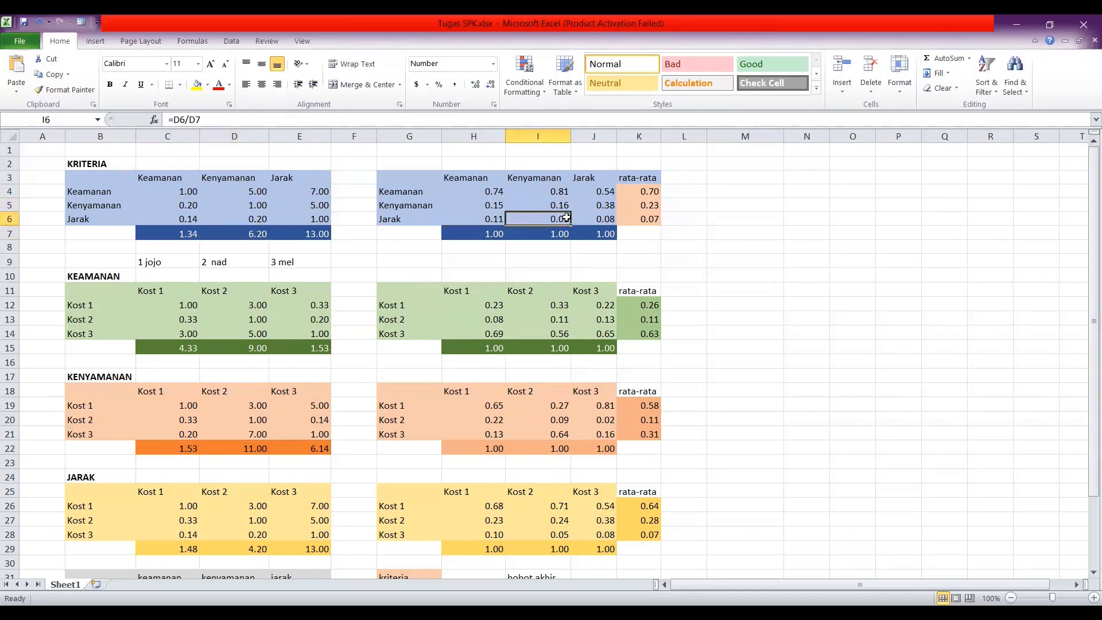
left_click(251, 219)
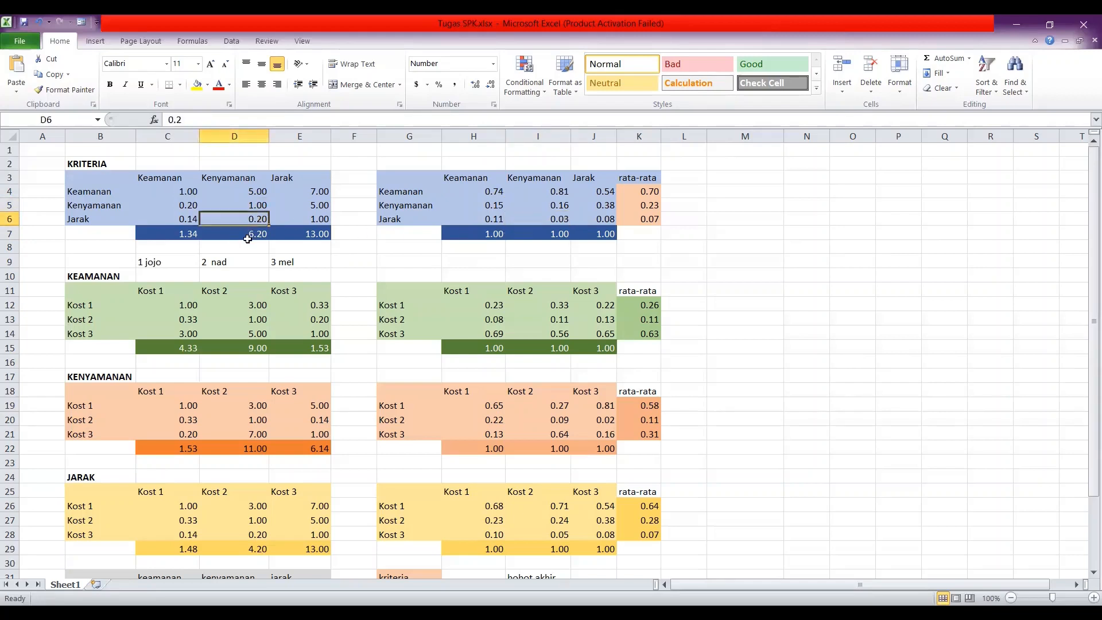
left_click(245, 234)
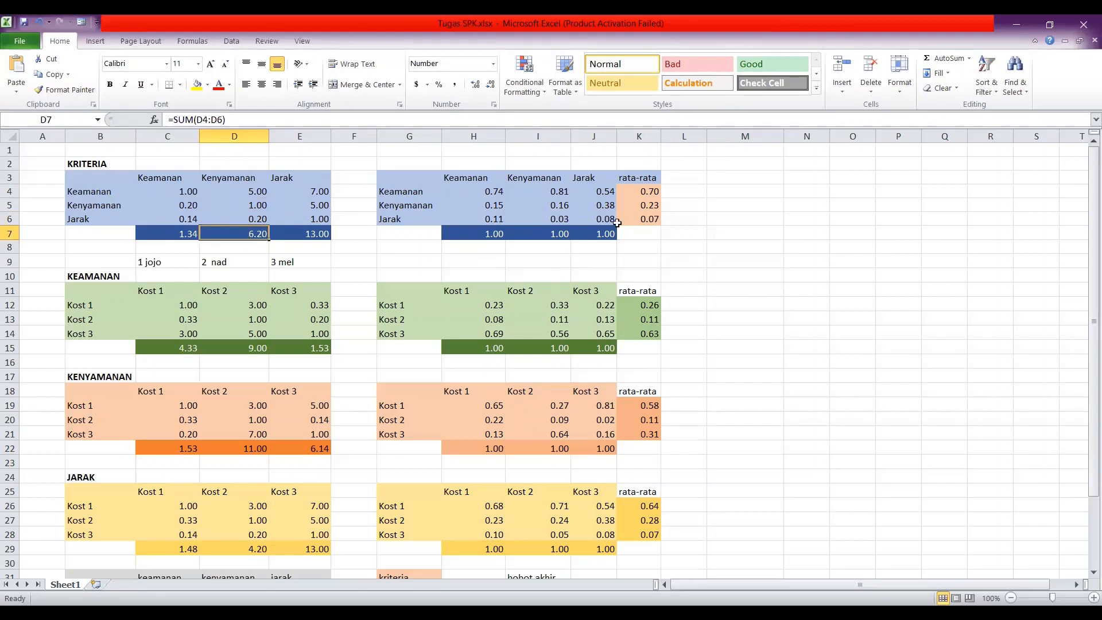
Step: Inspect the normalised Jarak formulas in J4:J6 and trace each one to its source value in E4:E6 and the total in E7
left_click(602, 193)
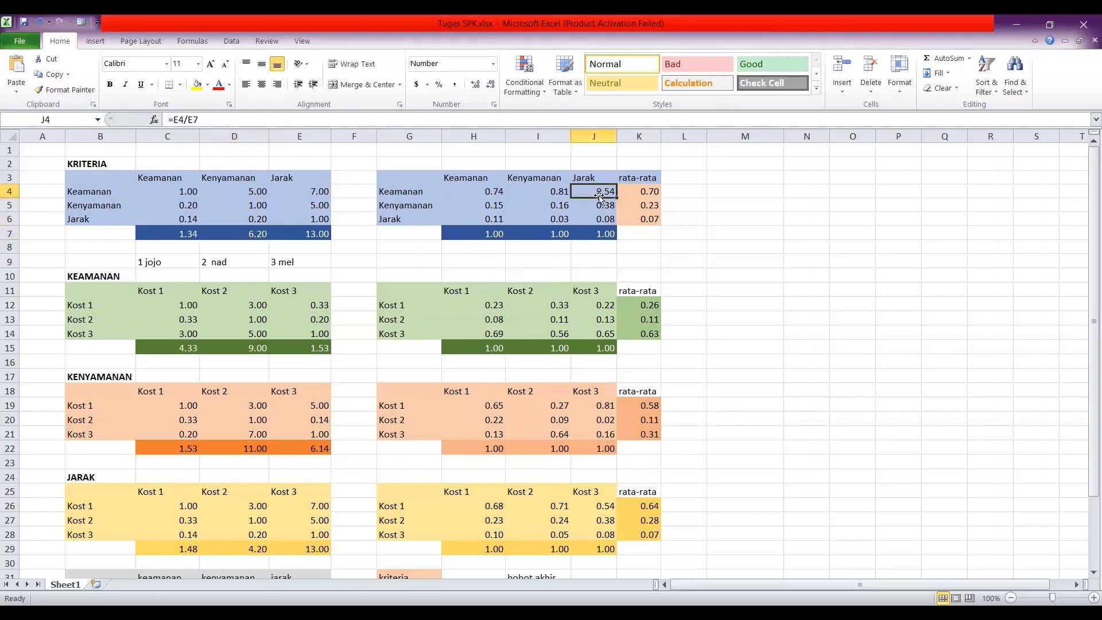
left_click(315, 194)
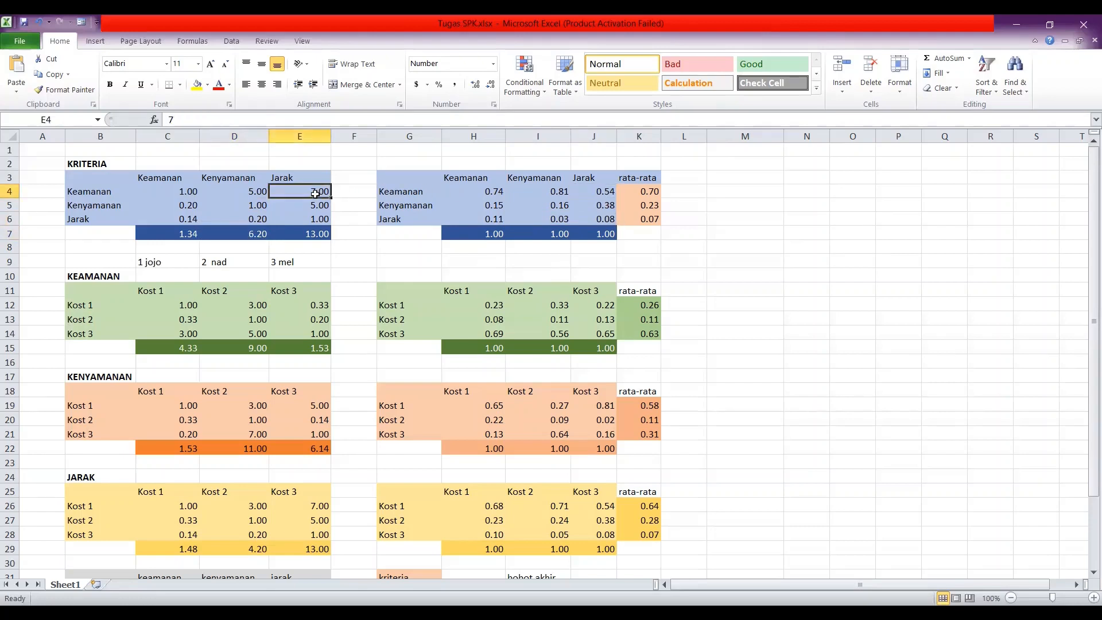
left_click(310, 234)
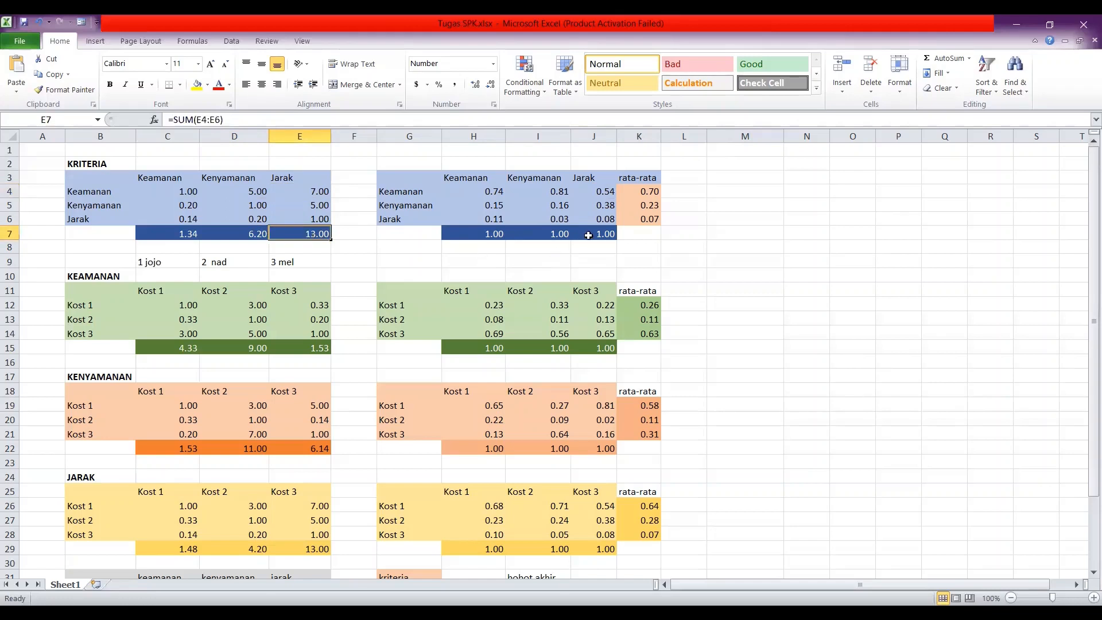
left_click(604, 205)
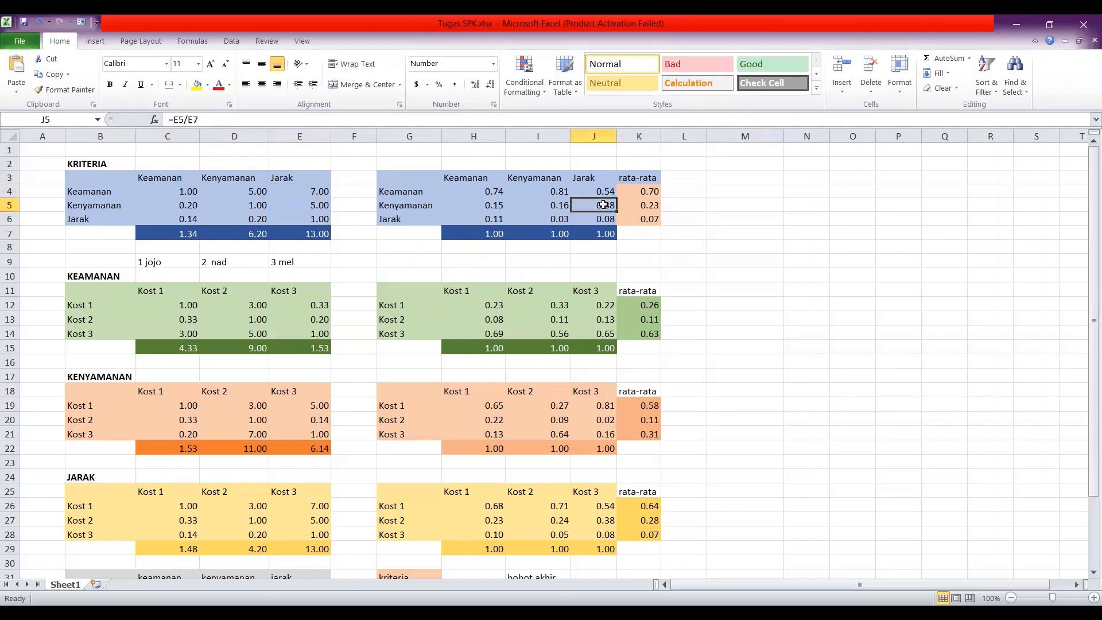
left_click(320, 205)
left_click(310, 232)
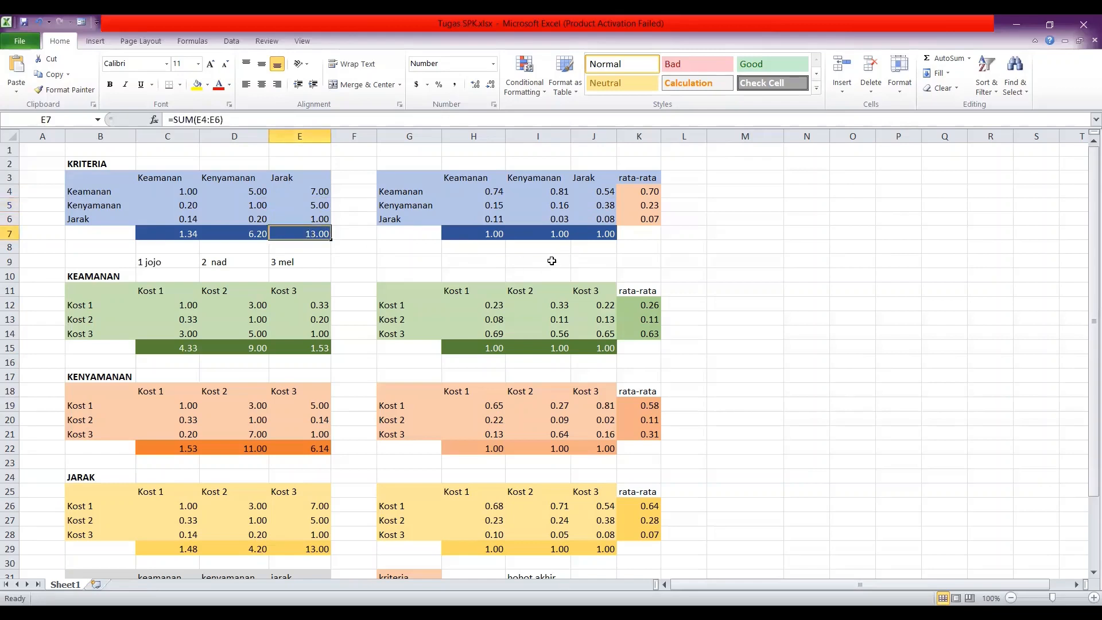
left_click(607, 219)
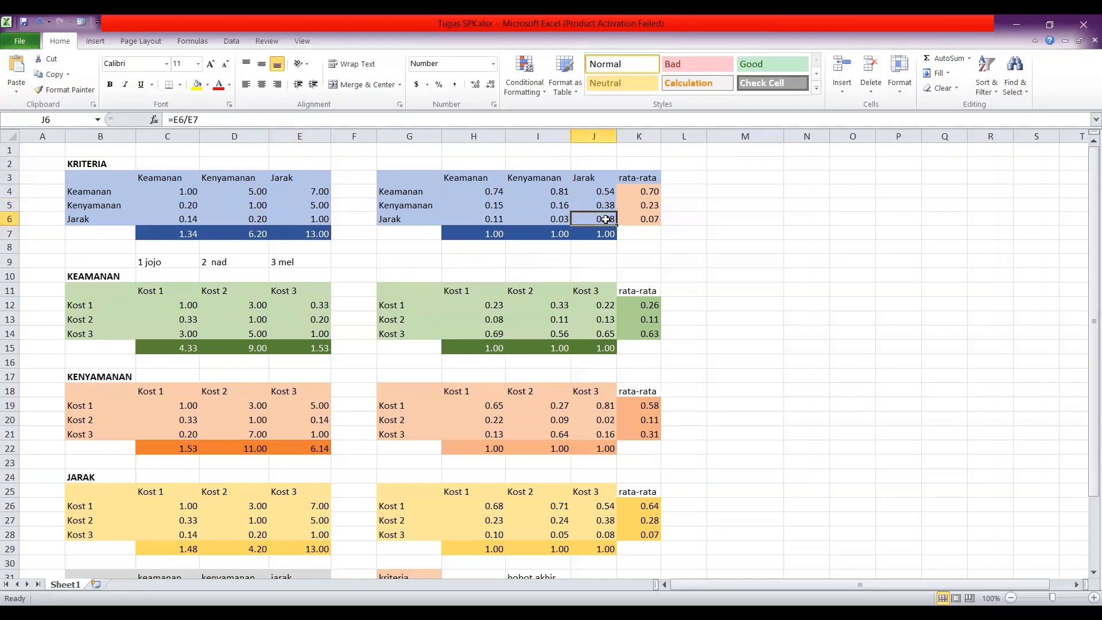
left_click(320, 220)
left_click(310, 234)
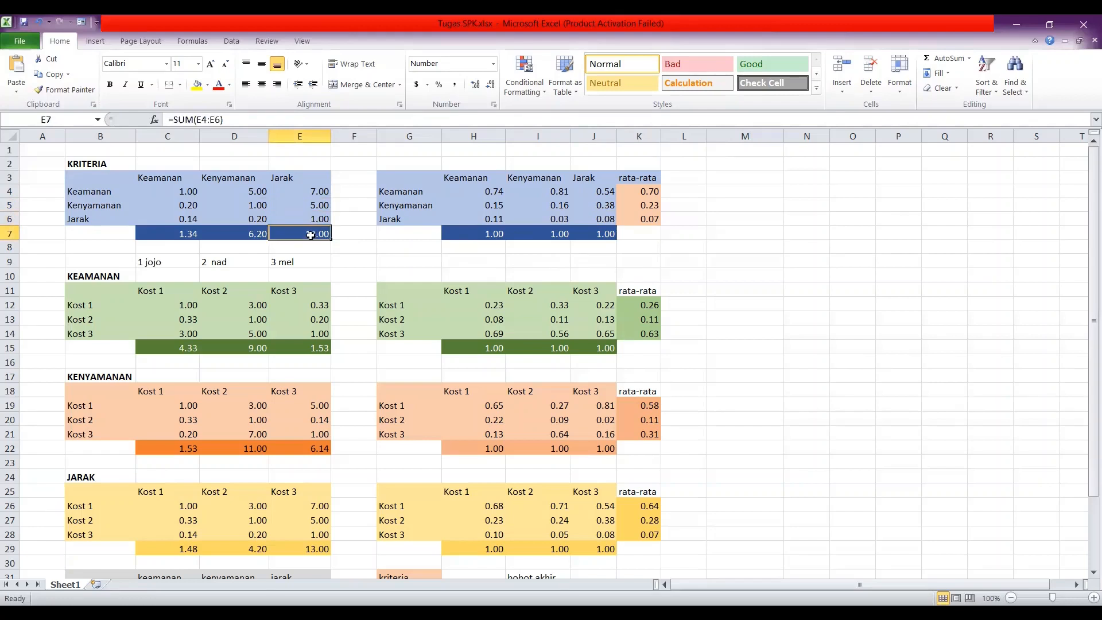
left_click(691, 242)
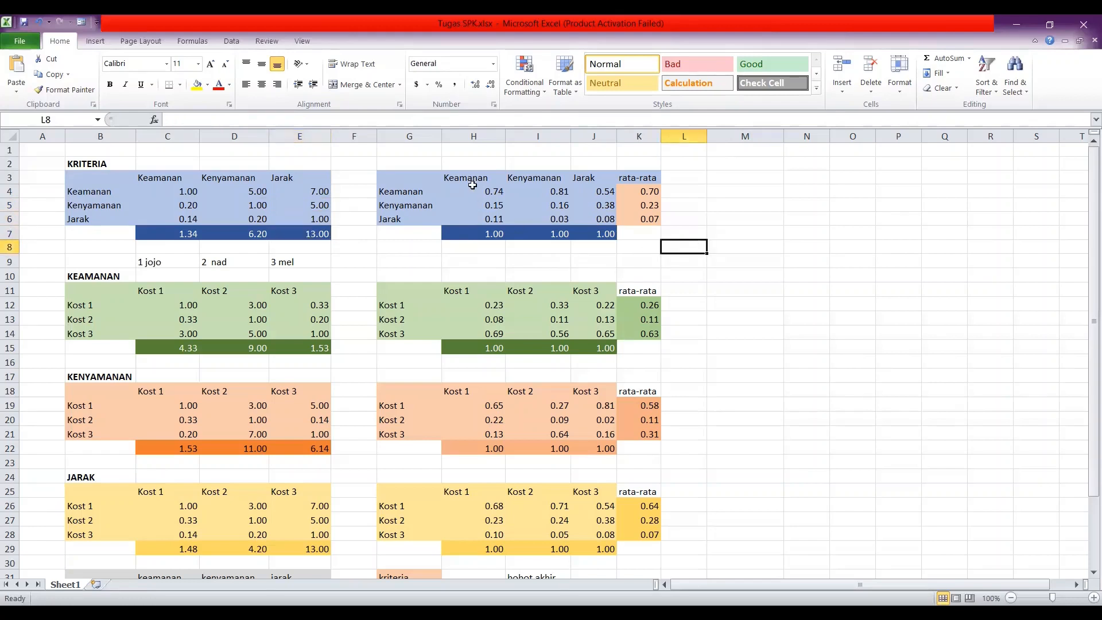
Step: Check the normalised Keamanan values in H4:H6 and inspect the normalised matrix's column total formulas in H7, I7 and J7
left_click(475, 191)
left_click_drag(475, 191, 484, 217)
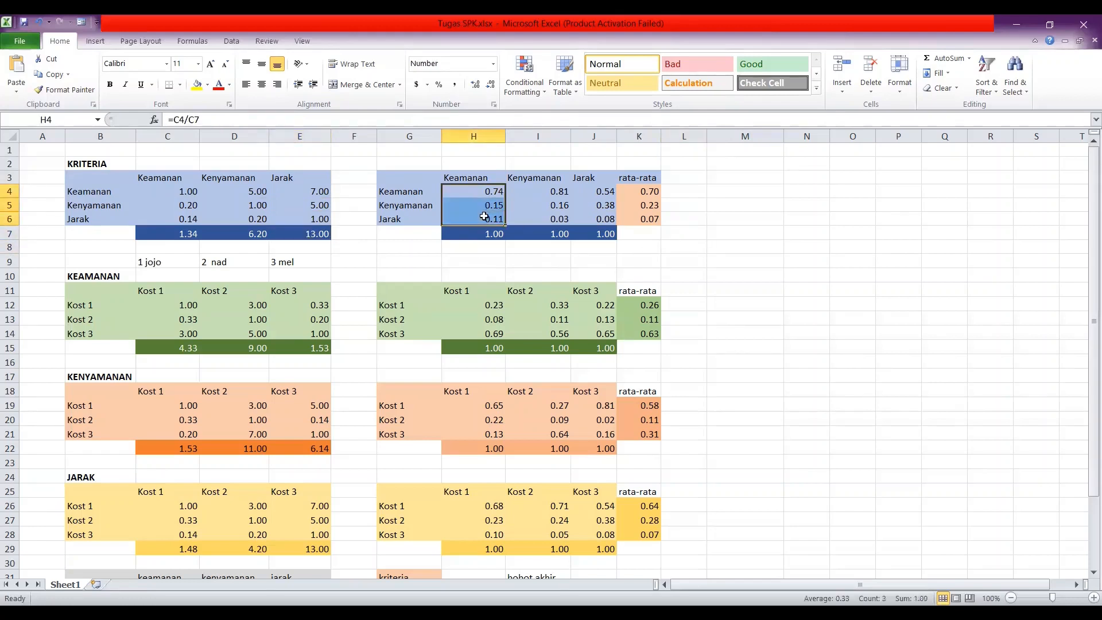
left_click(495, 261)
left_click(489, 235)
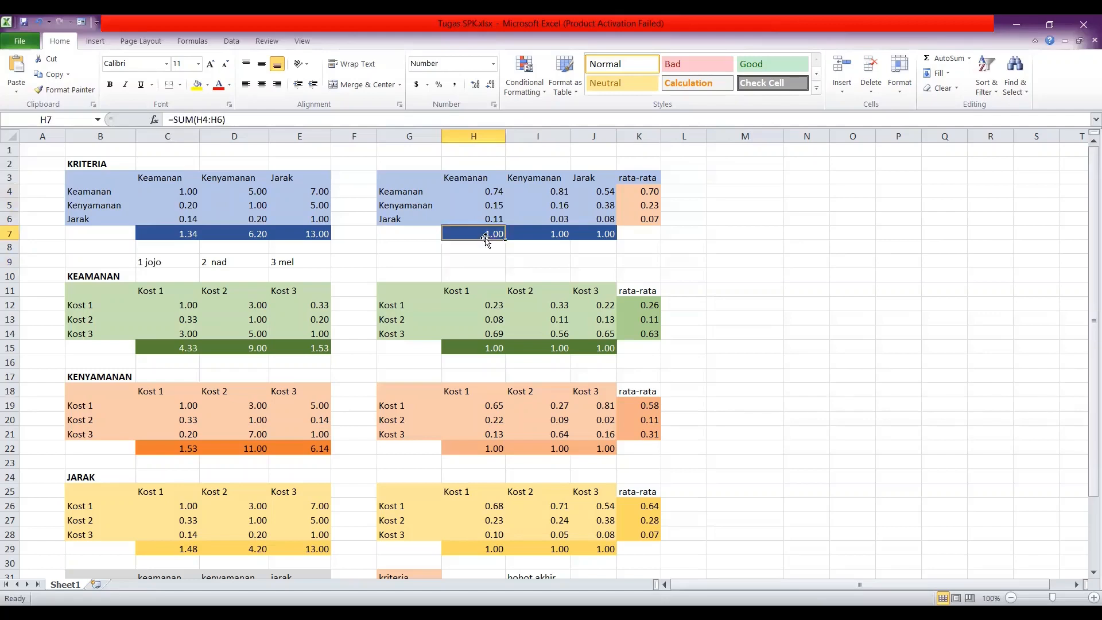
left_click(558, 235)
left_click(621, 236)
left_click(598, 235)
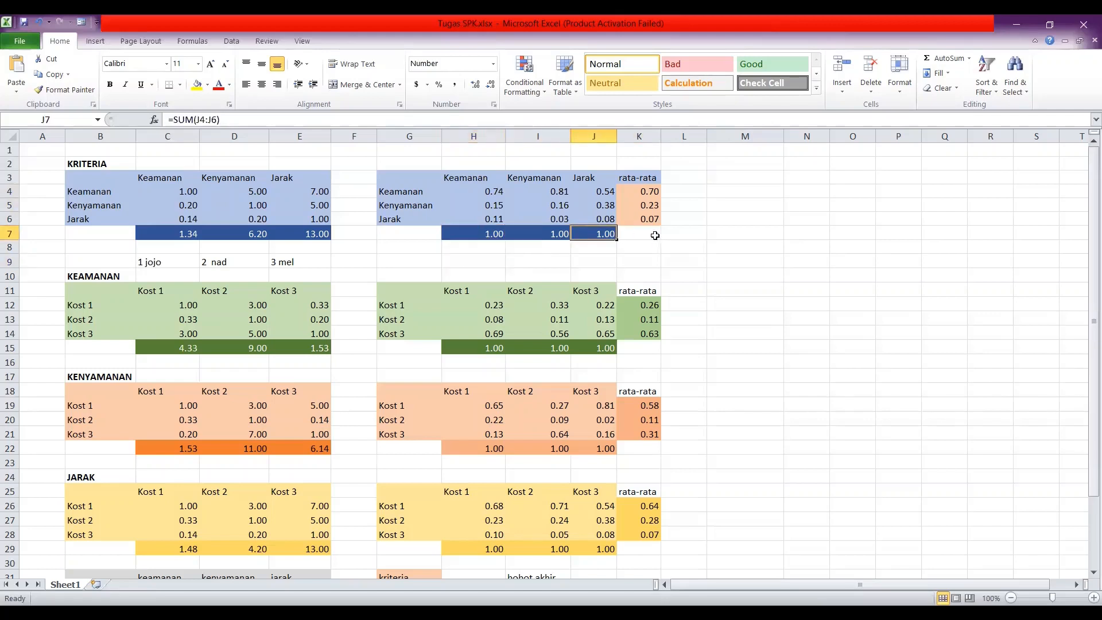
left_click(672, 234)
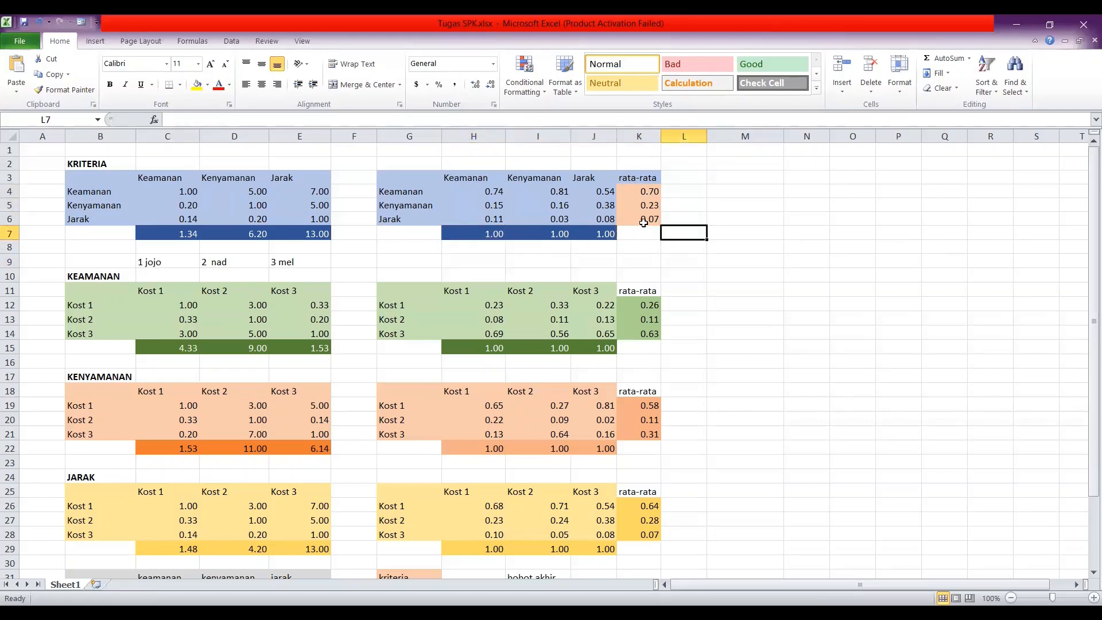
Step: Go through the normalised Keamanan row in H4:J4 and inspect its rata-rata formula in K4
left_click(681, 193)
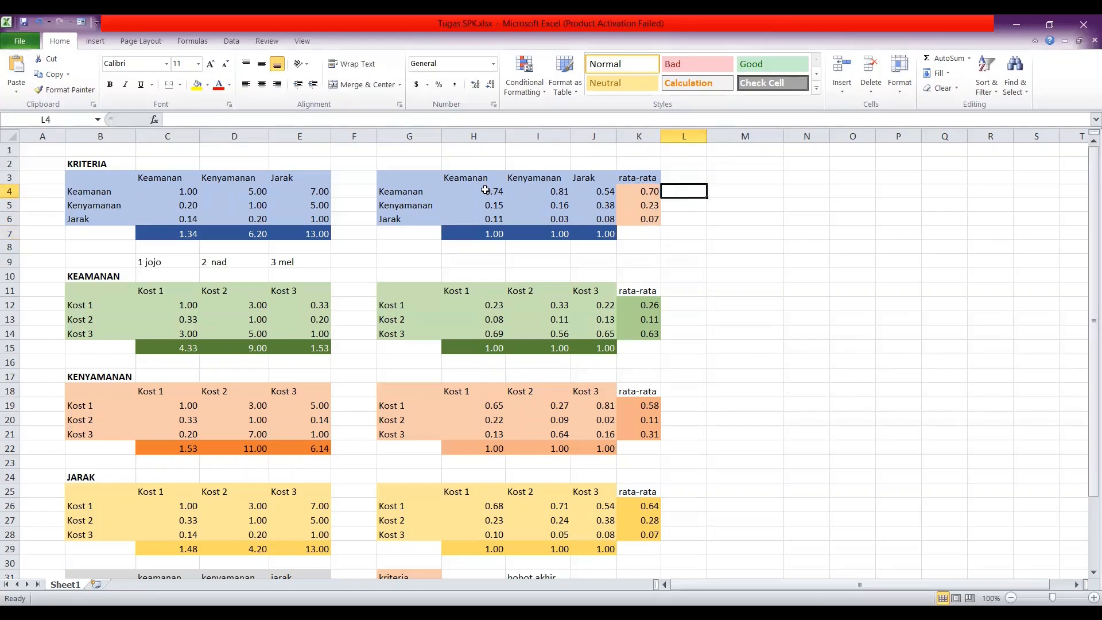
left_click(485, 191)
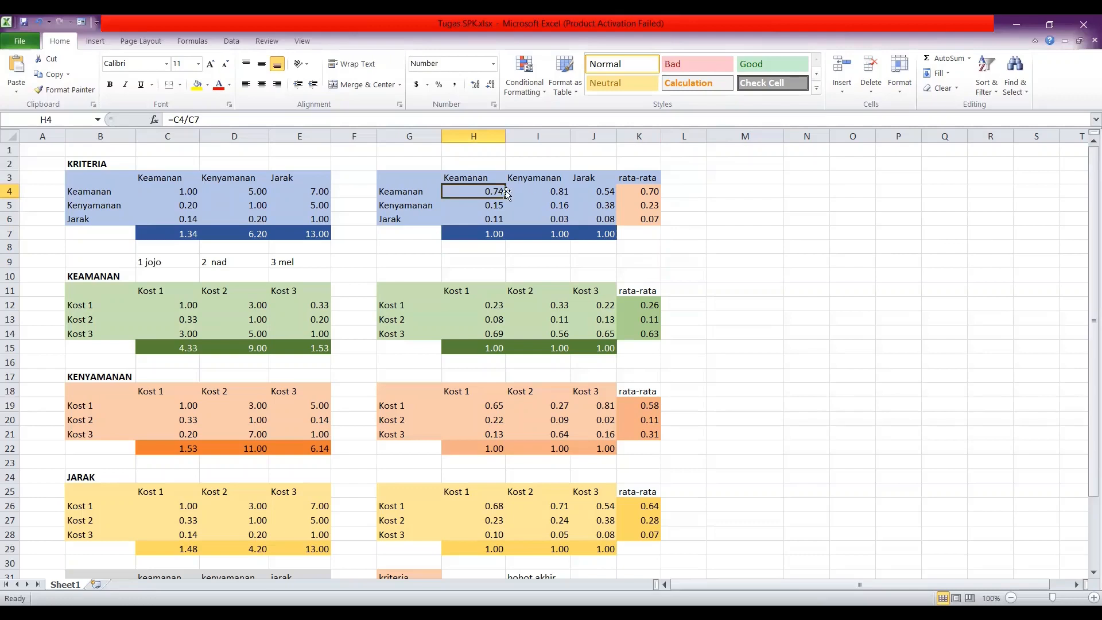
left_click(550, 190)
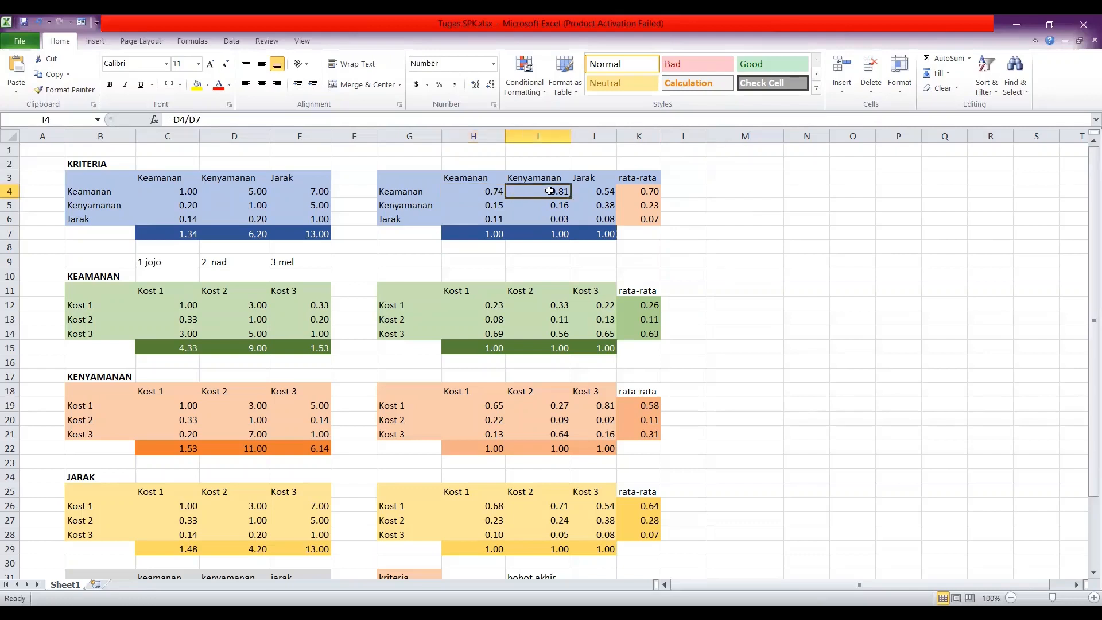
left_click(601, 192)
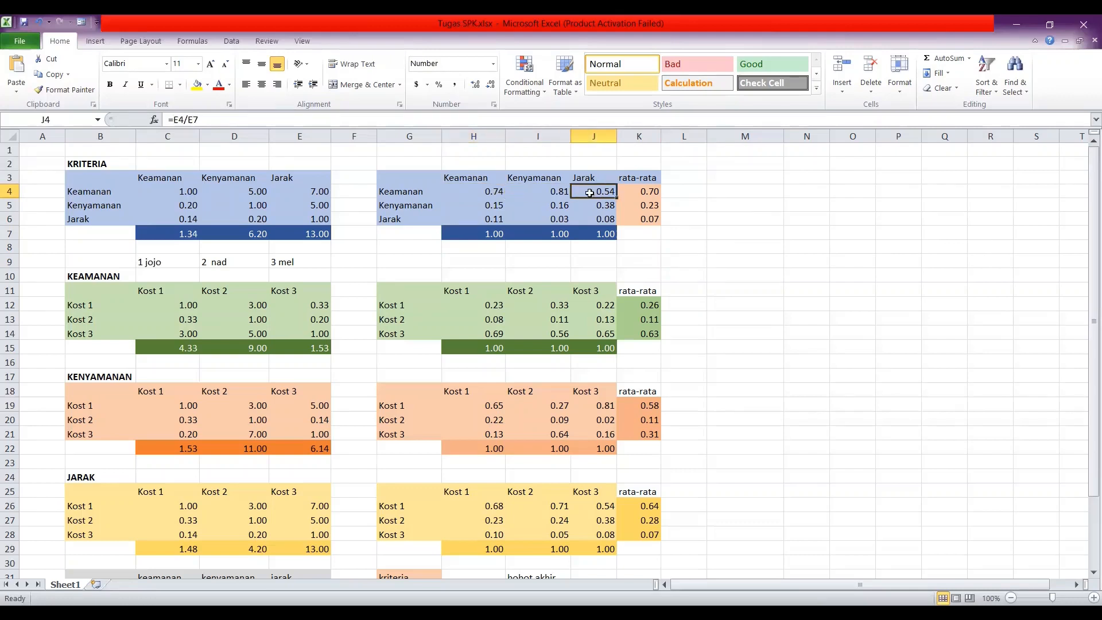
left_click(634, 192)
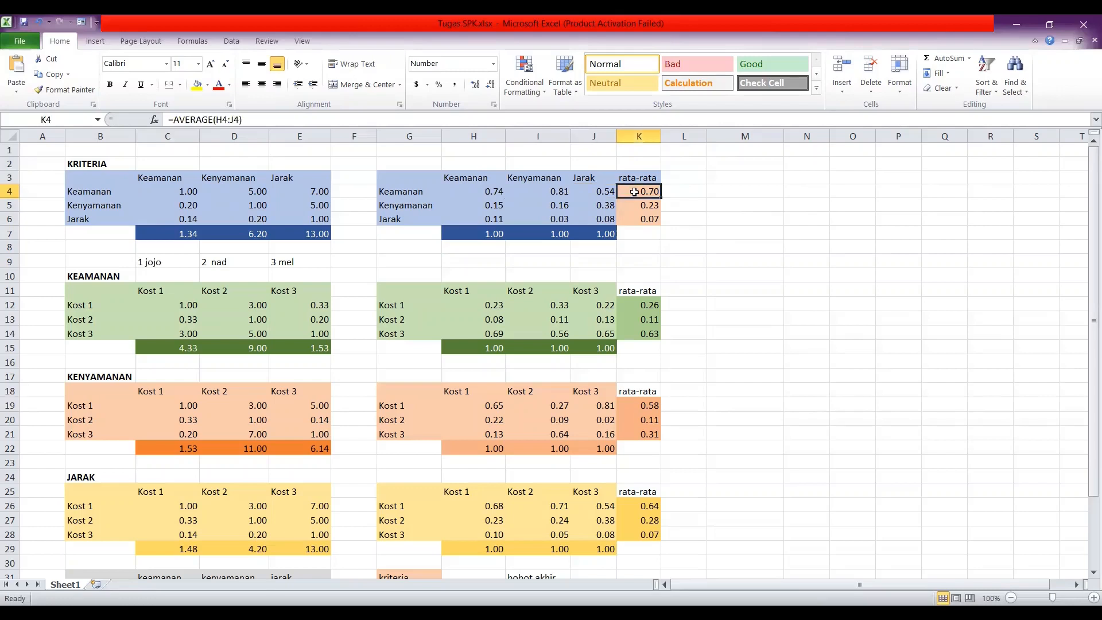
Step: Go through the normalised Kenyamanan row in H5:J5 and inspect its rata-rata formula in K5
left_click(499, 206)
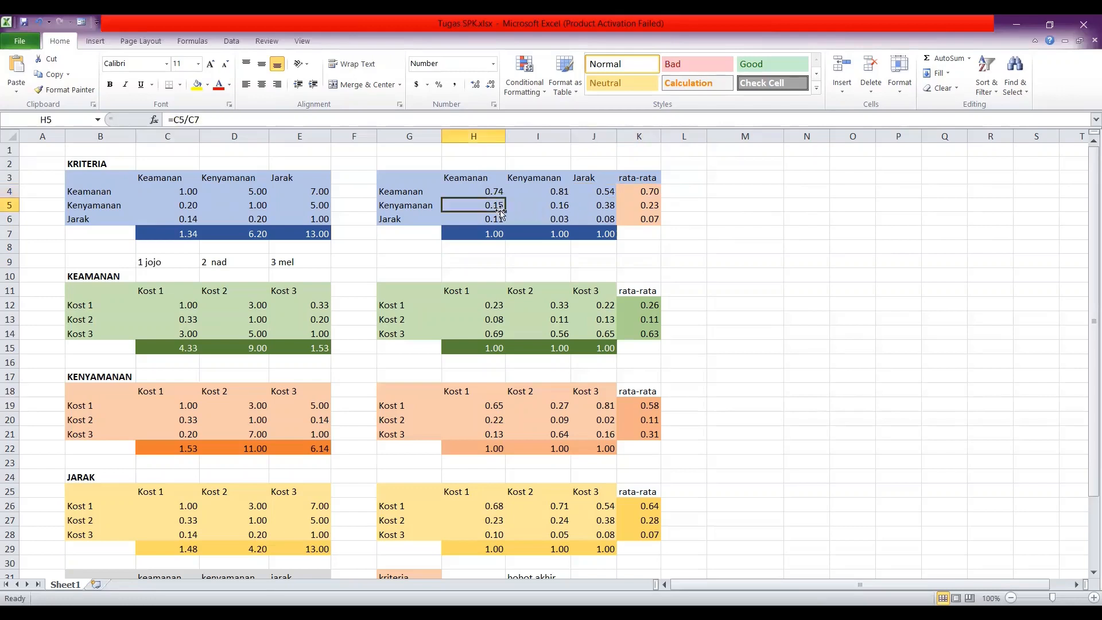
left_click(572, 207)
left_click_drag(572, 208, 556, 207)
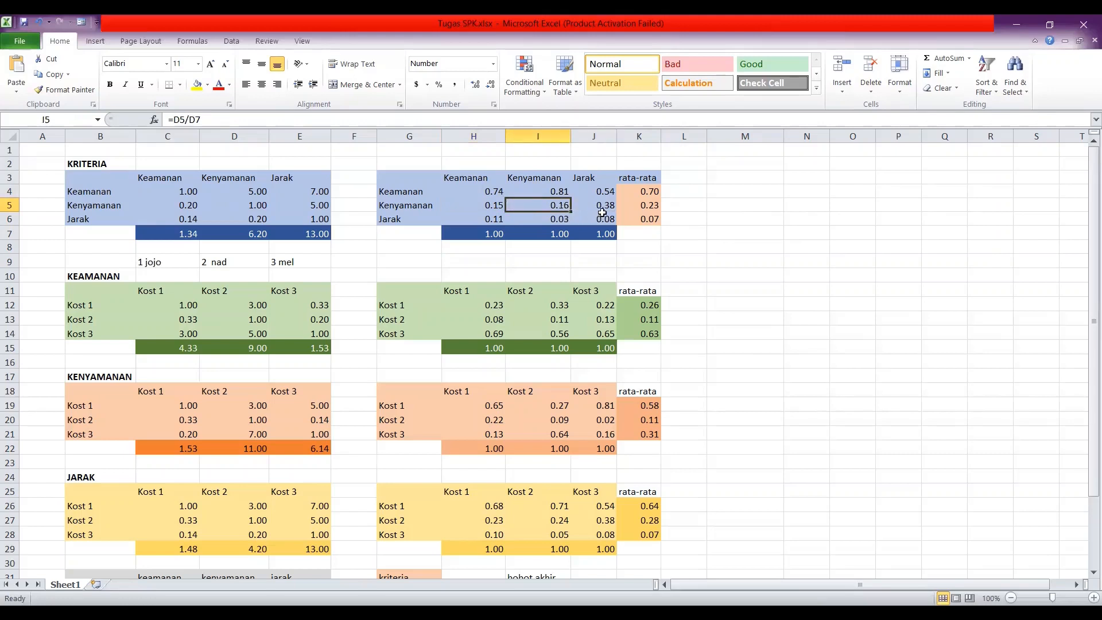
left_click(603, 209)
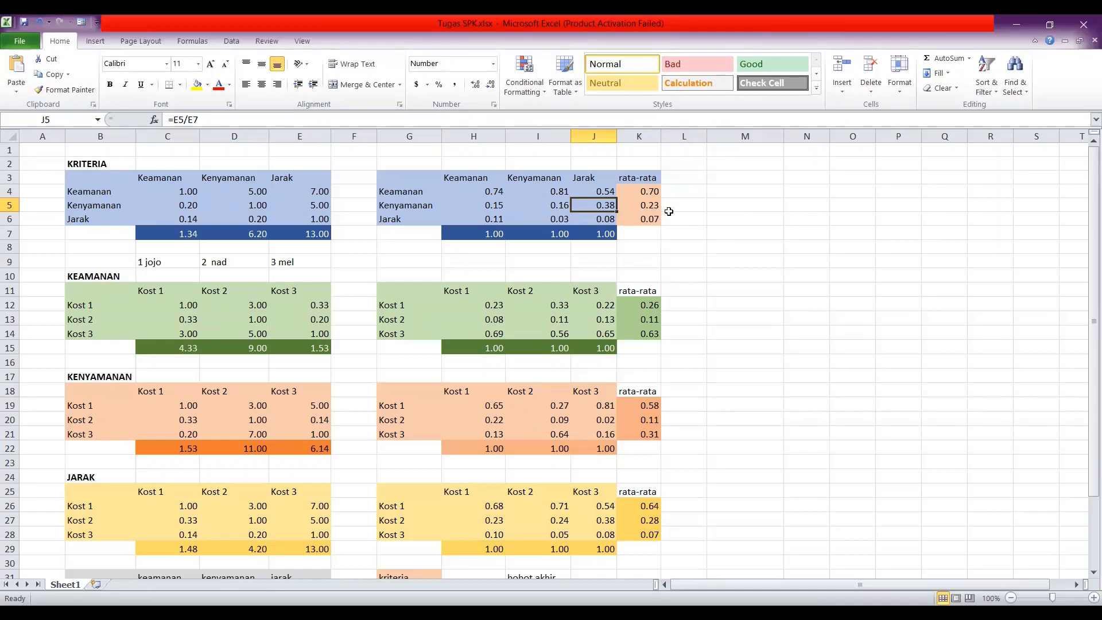
left_click(633, 205)
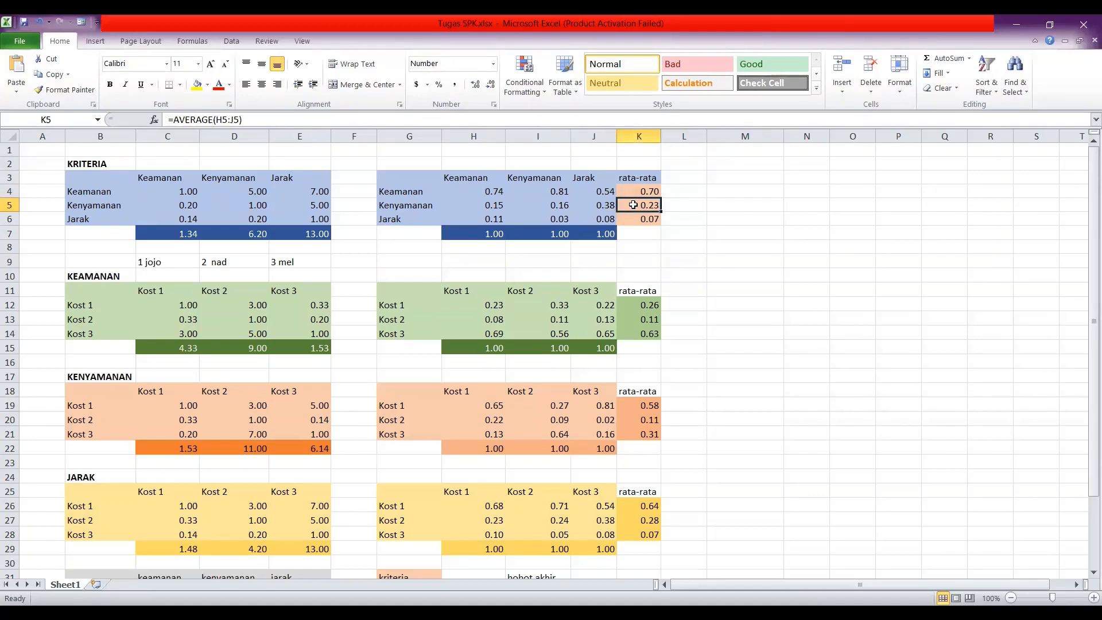
Step: Go through the normalised Jarak row in H6:J6 and inspect its rata-rata formula in K6
left_click(479, 220)
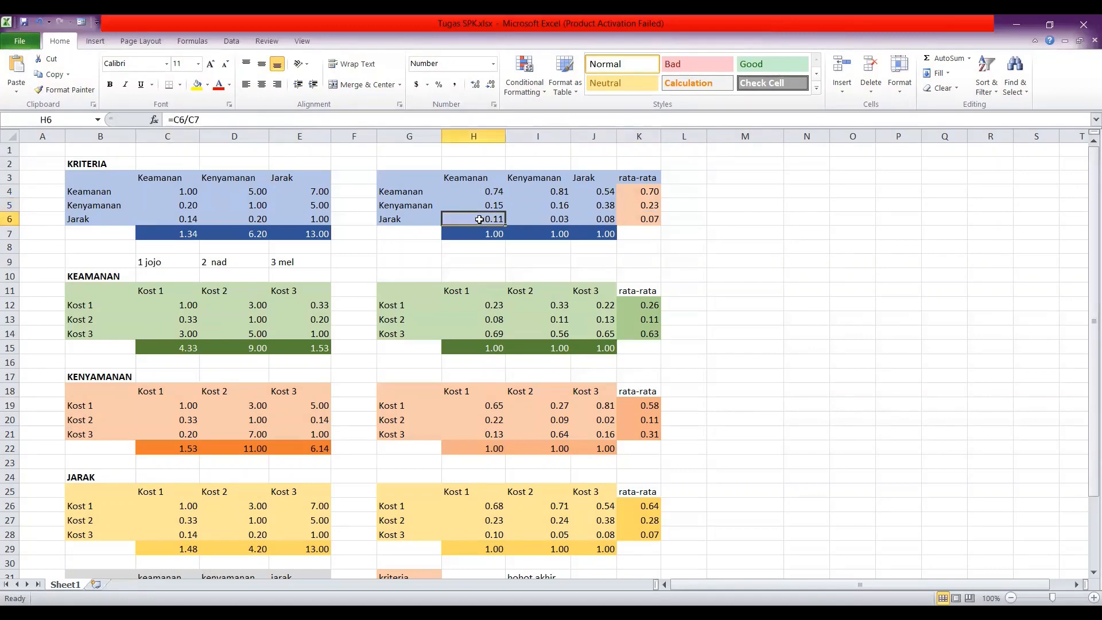
left_click(545, 221)
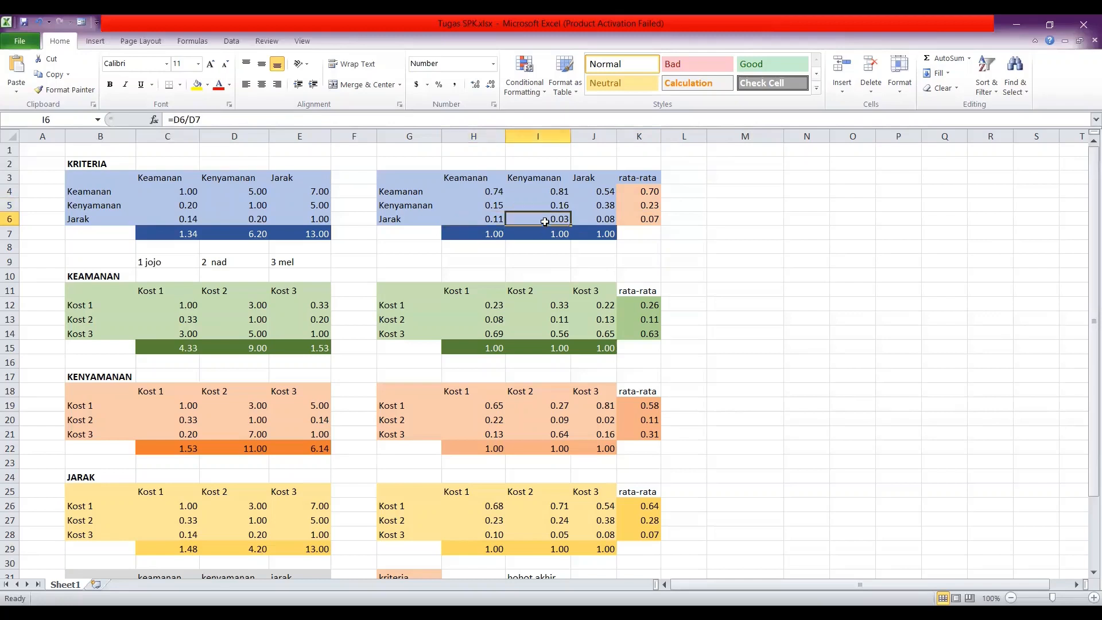
left_click(601, 223)
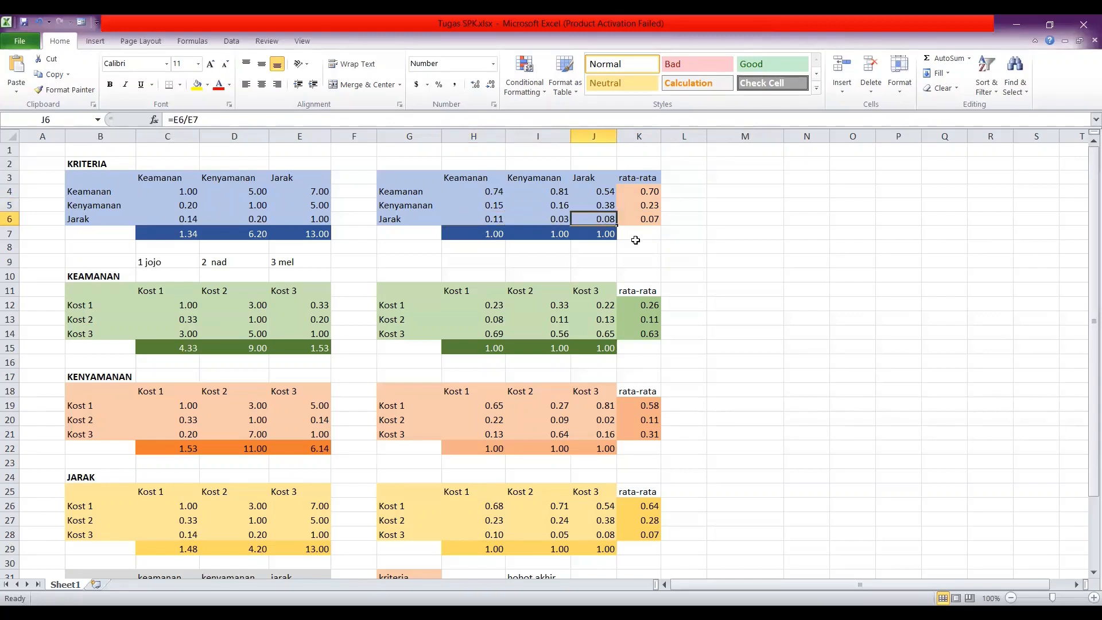
left_click(652, 220)
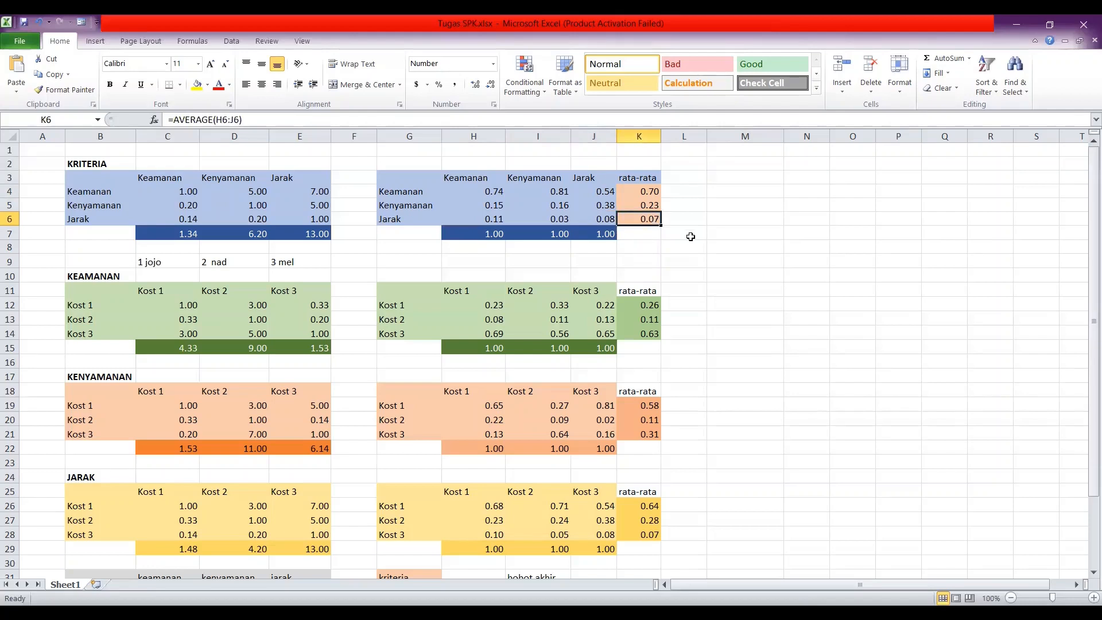
Step: Review the KRITERIA rata-rata column K4:K6 as a whole and recheck the Keamanan average in K4
left_click(650, 191)
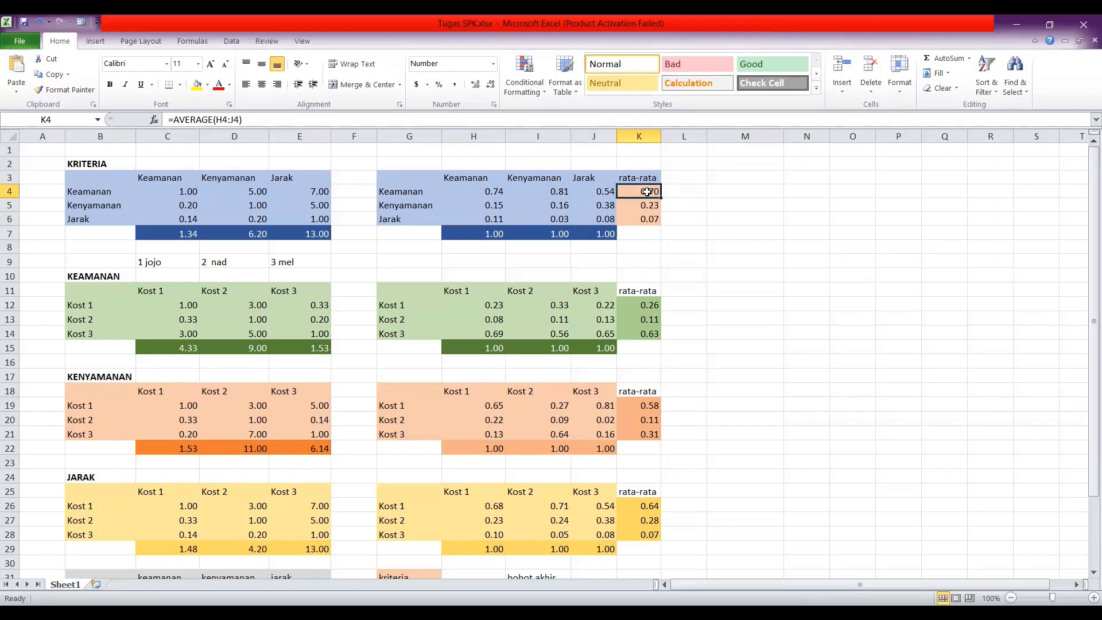
left_click_drag(645, 193, 645, 218)
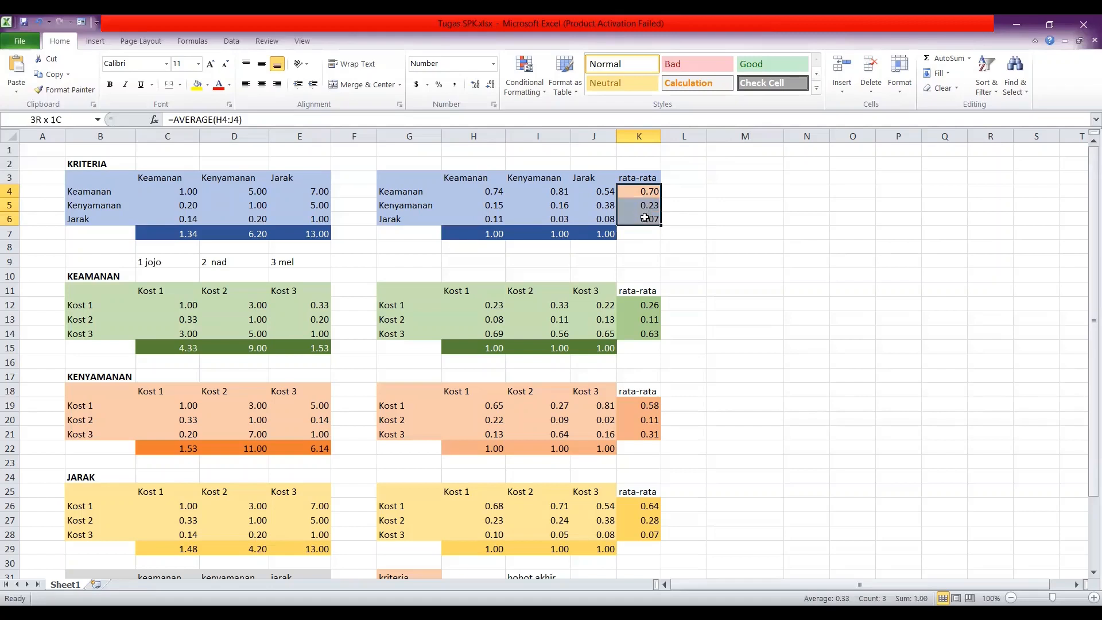
left_click(684, 228)
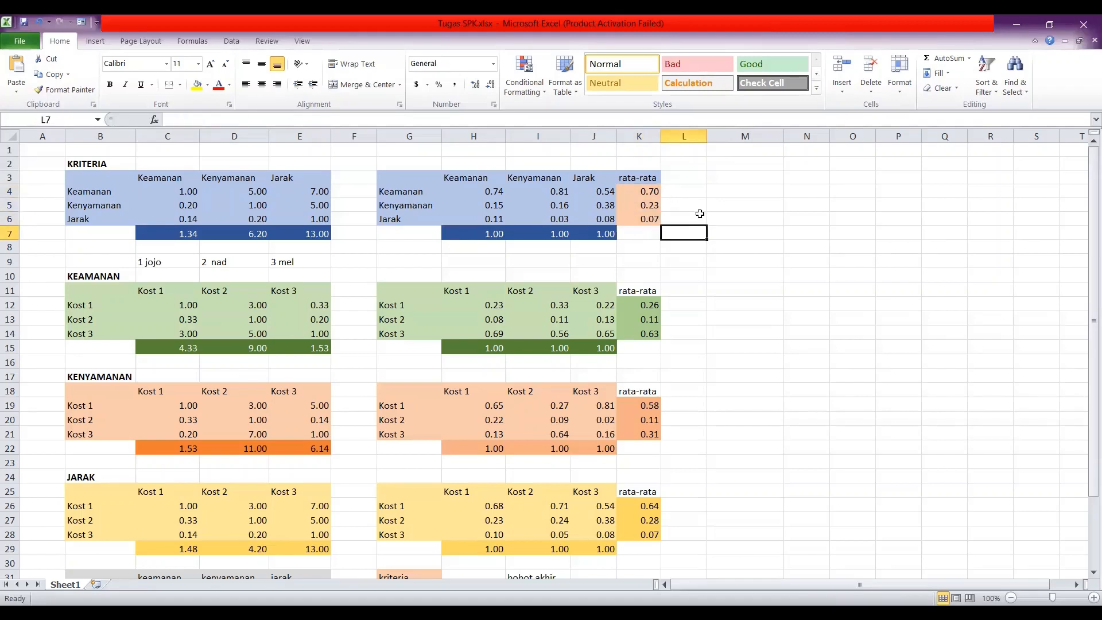
left_click(649, 191)
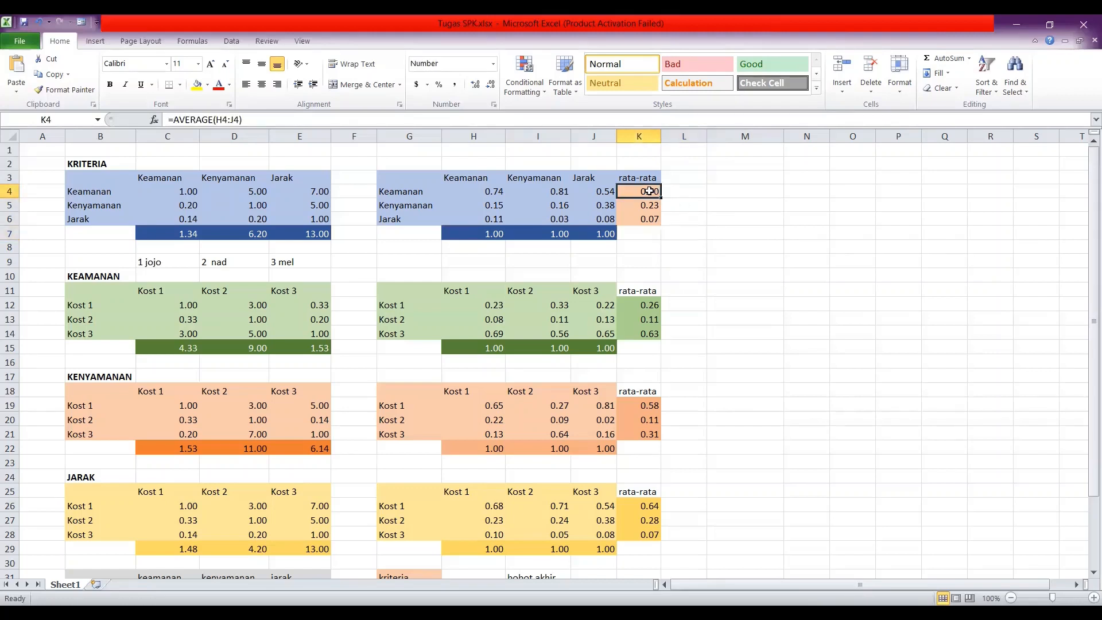
left_click(694, 195)
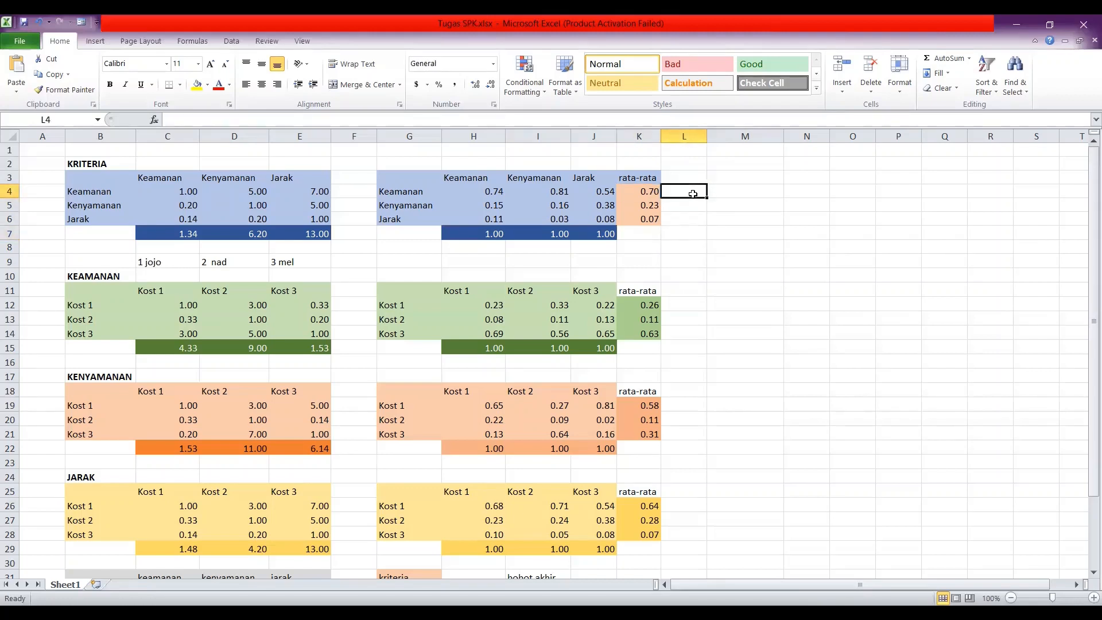
Step: Examine the KEAMANAN matrix's Kost 1 to Kost 3 headings and the owner name assigned to each kost in C9:E9
left_click(98, 261)
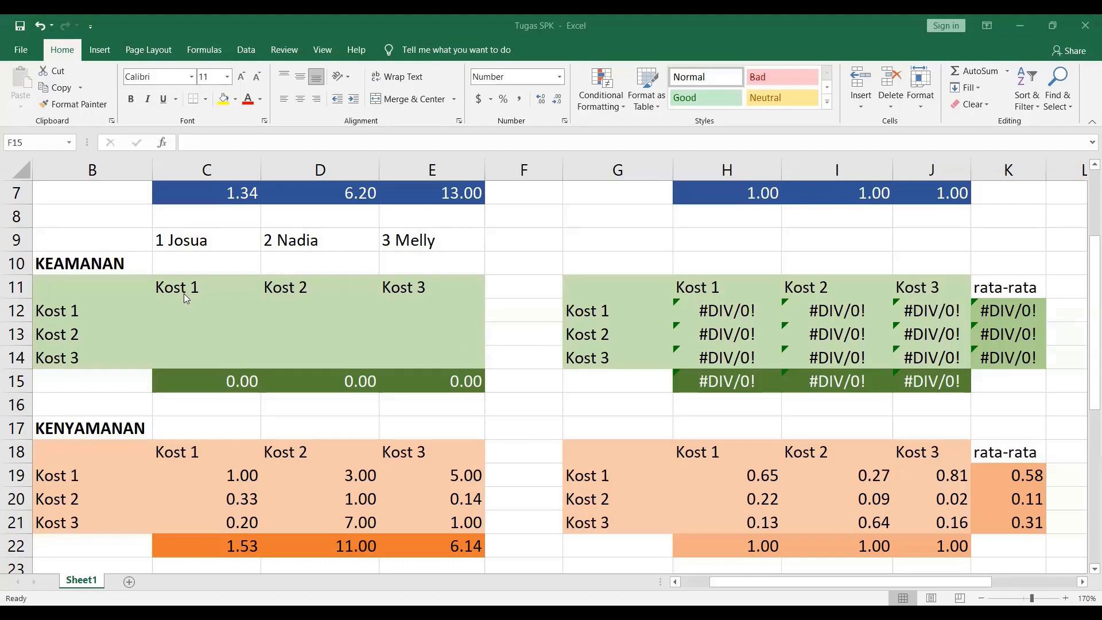
left_click(290, 284)
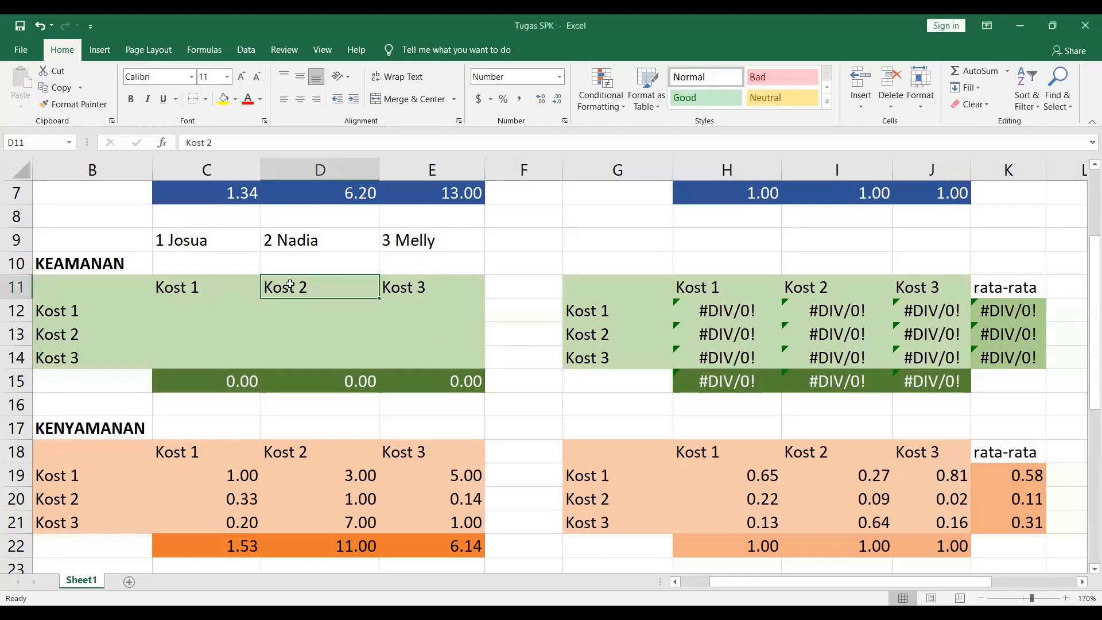
left_click(400, 287)
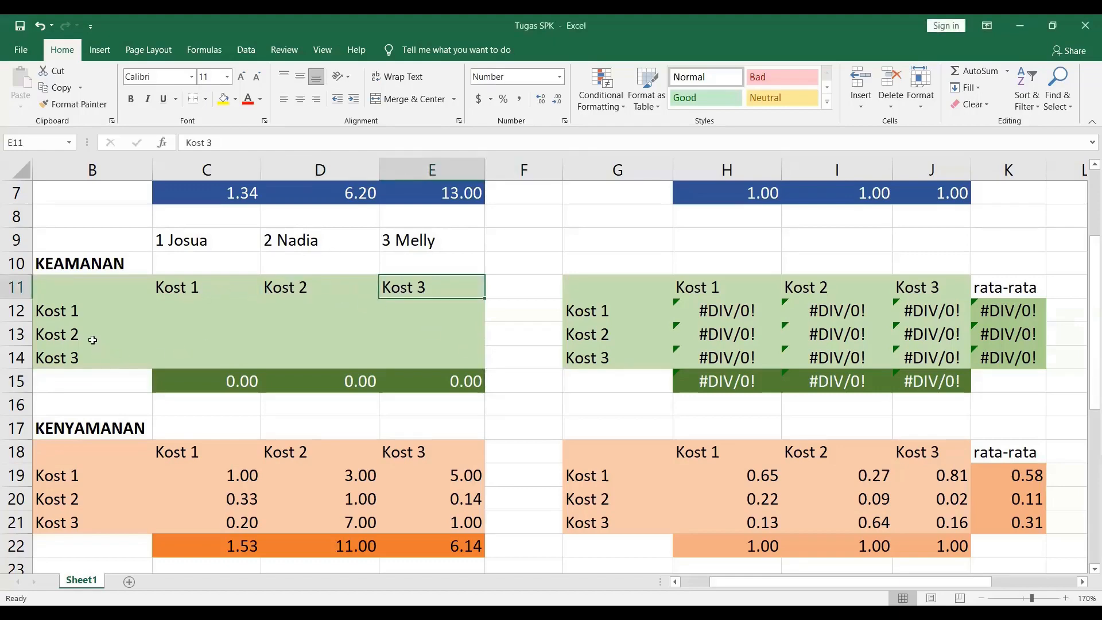
left_click(103, 311)
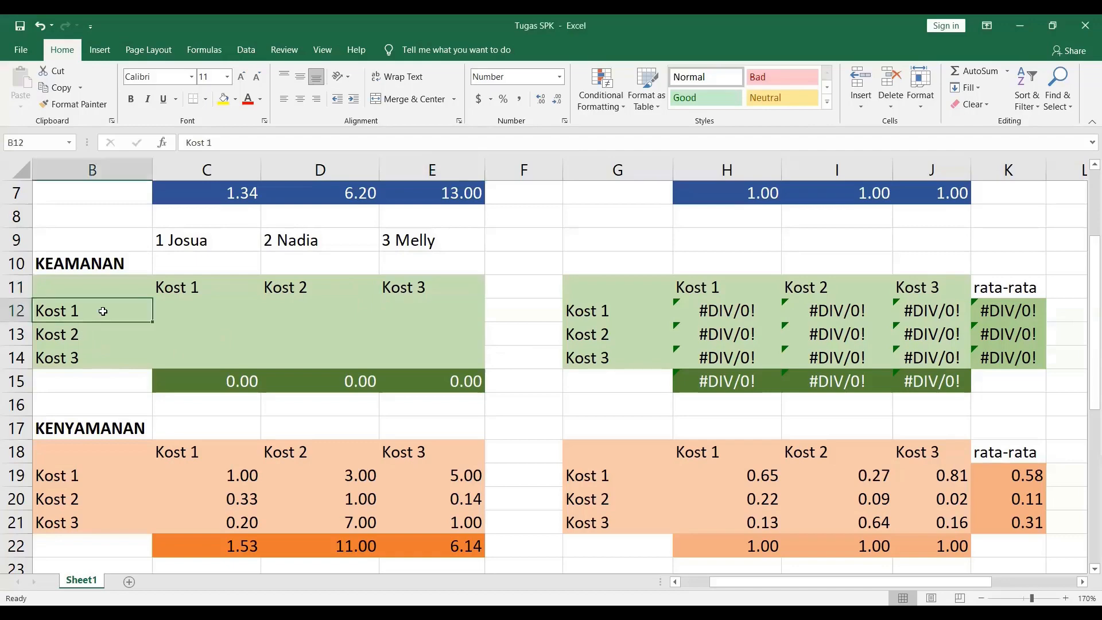
left_click(205, 240)
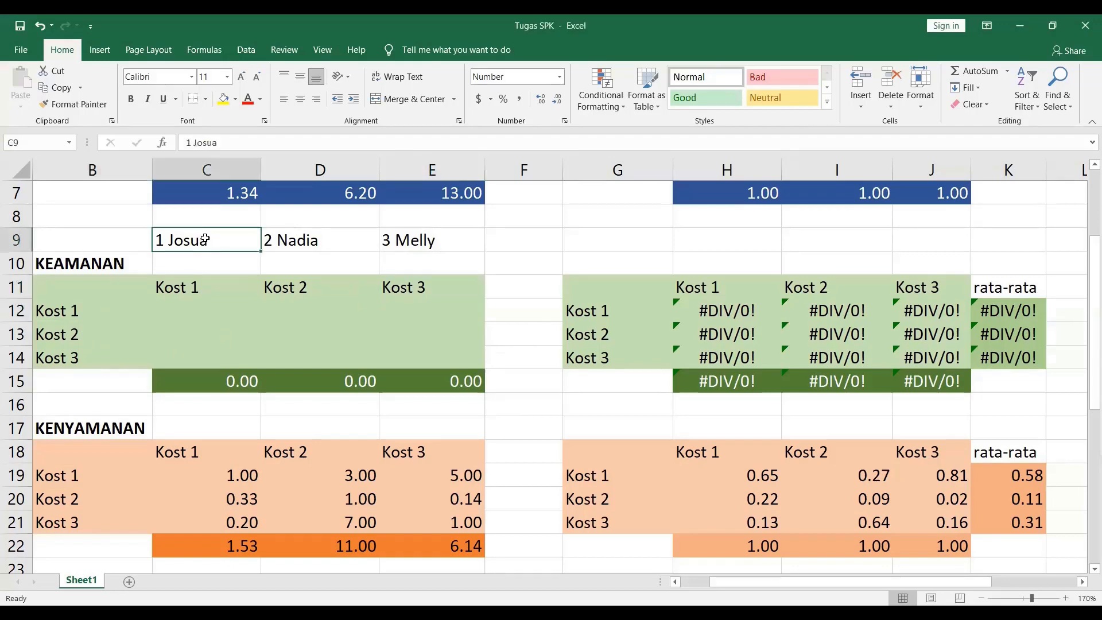
left_click(295, 246)
left_click(405, 241)
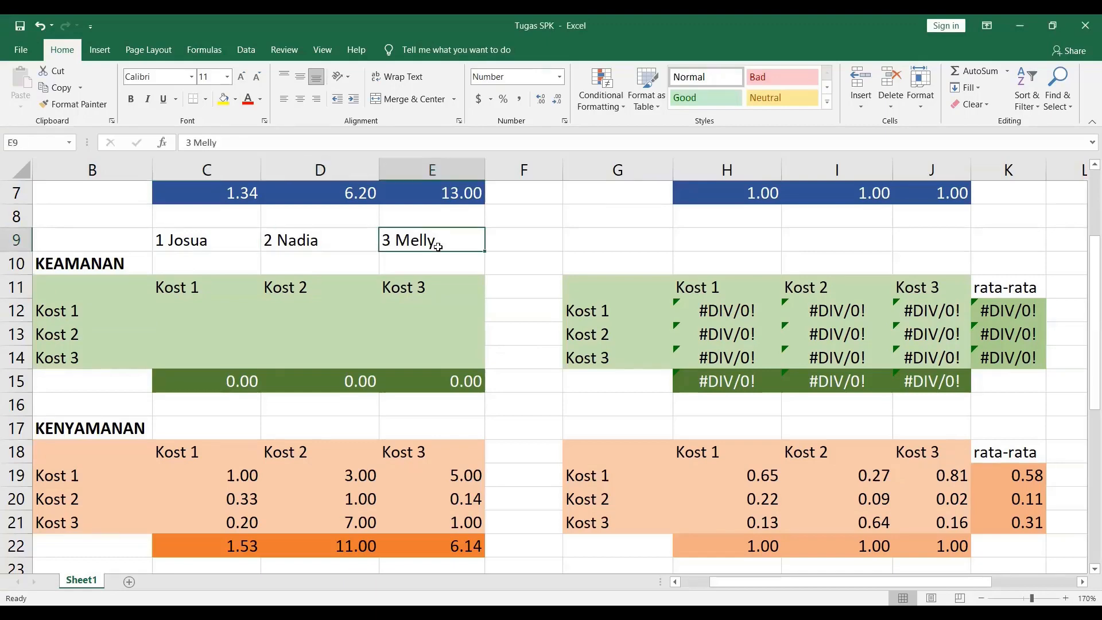
left_click(524, 381)
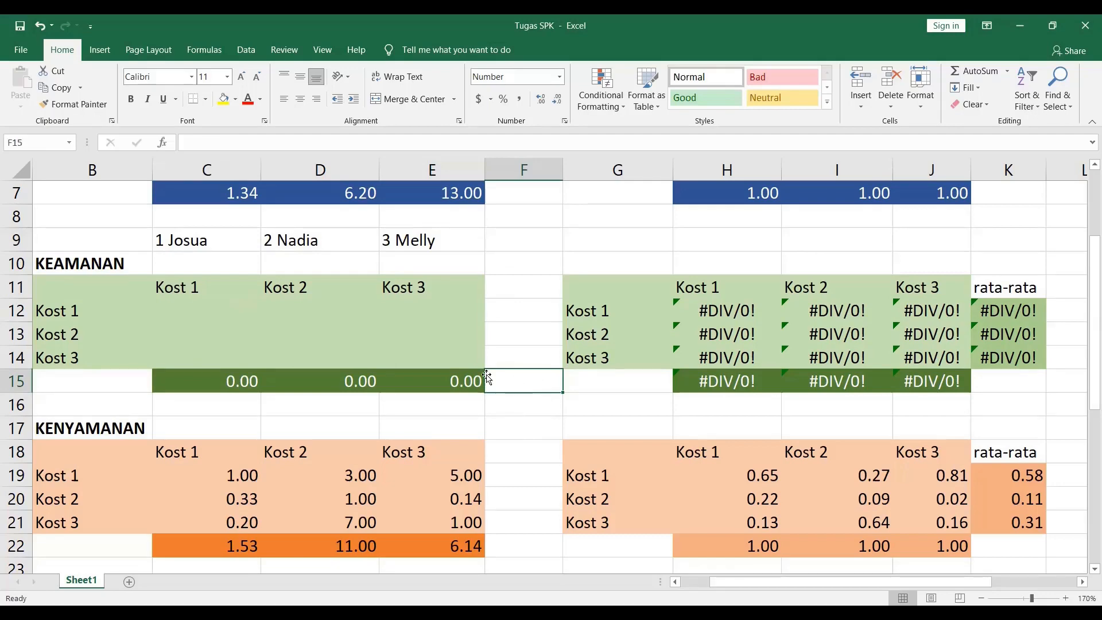
Step: Fill the KEAMANAN matrix's diagonal cells C12, D13 and E14 with 1
left_click(198, 312)
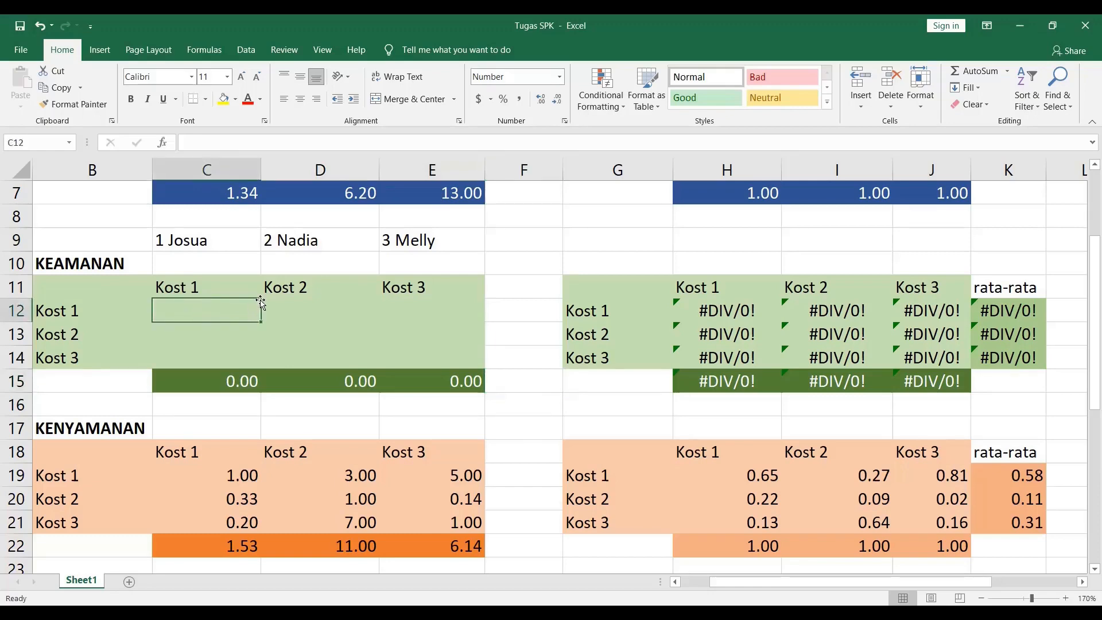
type("1")
left_click(303, 331)
type("1")
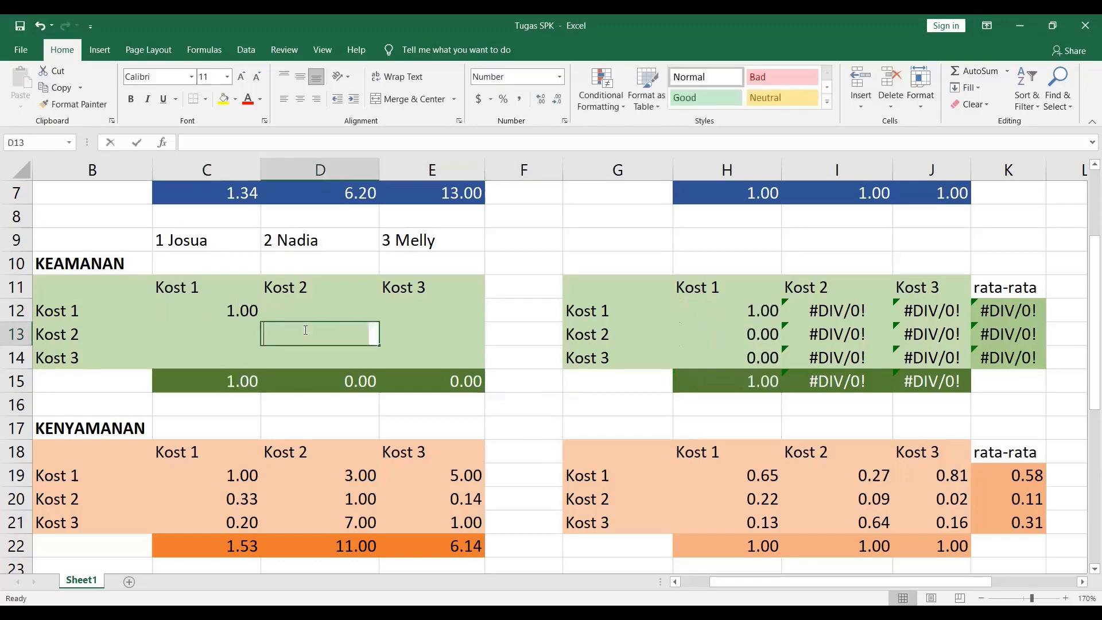
left_click(426, 356)
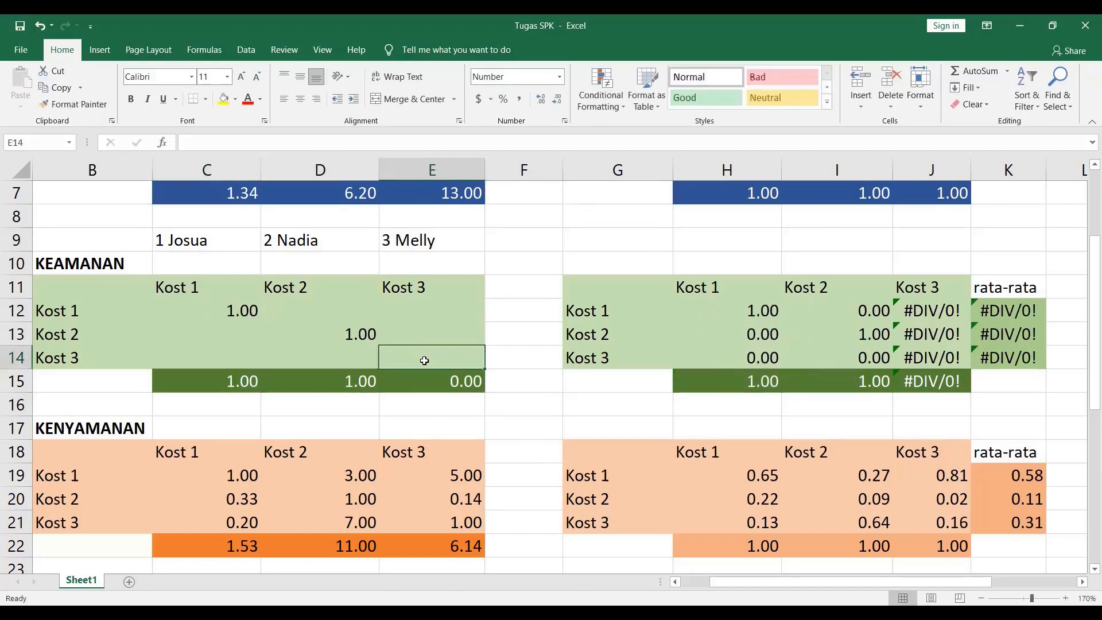
type("1")
left_click(494, 362)
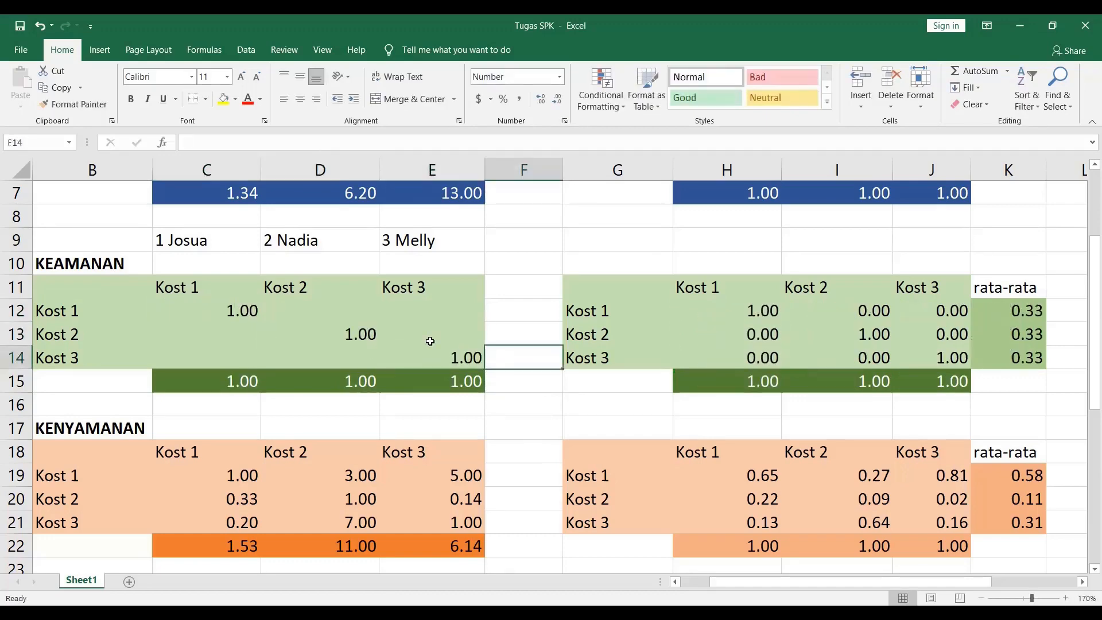
Step: Enter the KEAMANAN comparison of Kost 1 with Kost 2 as 3/1 in D12 and its reciprocal 1/3 in C13
left_click(100, 314)
left_click(308, 286)
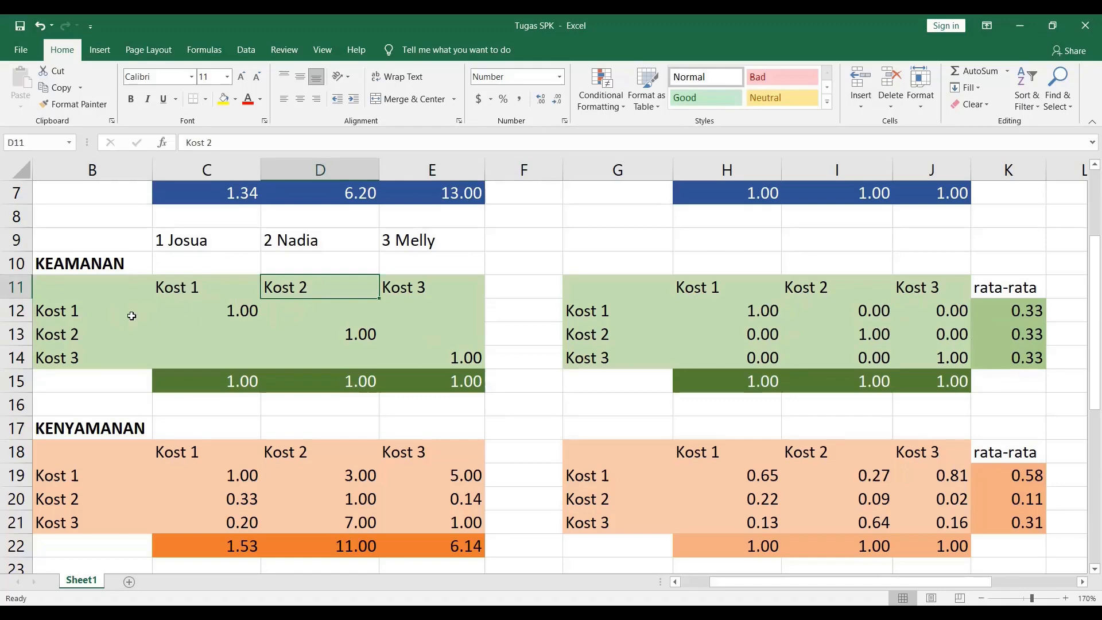
left_click(296, 308)
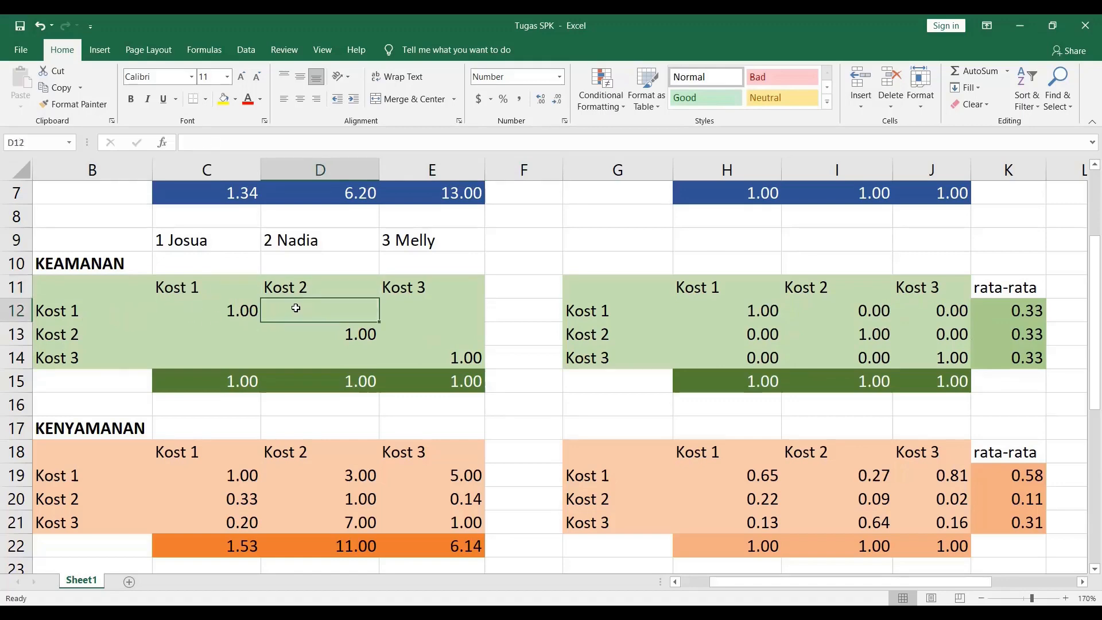
type("3/1")
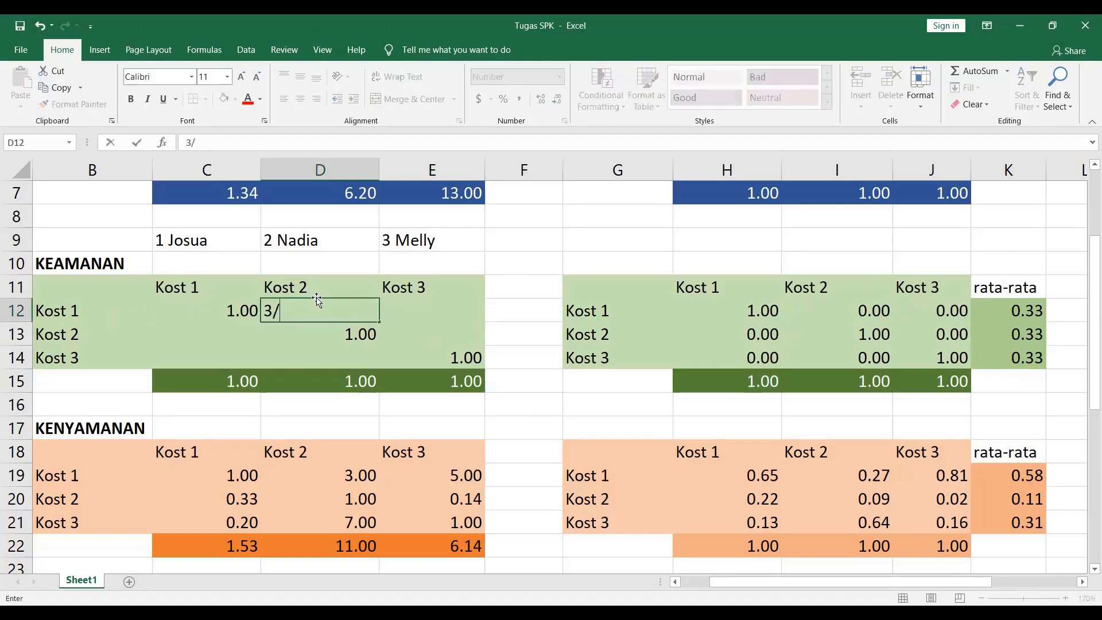
left_click(233, 335)
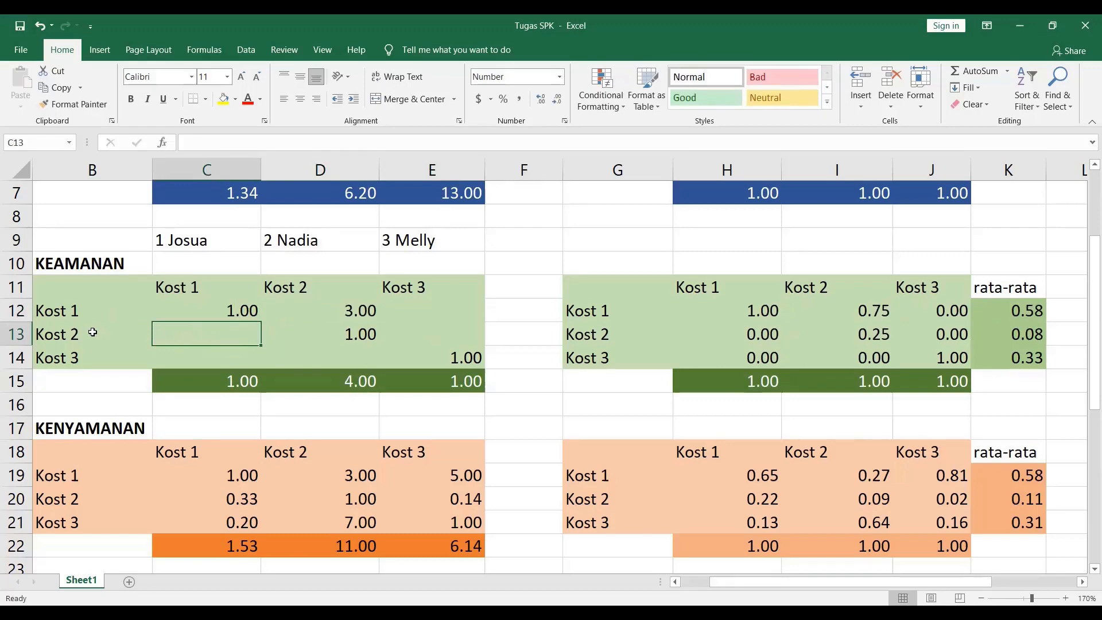
type("1/3")
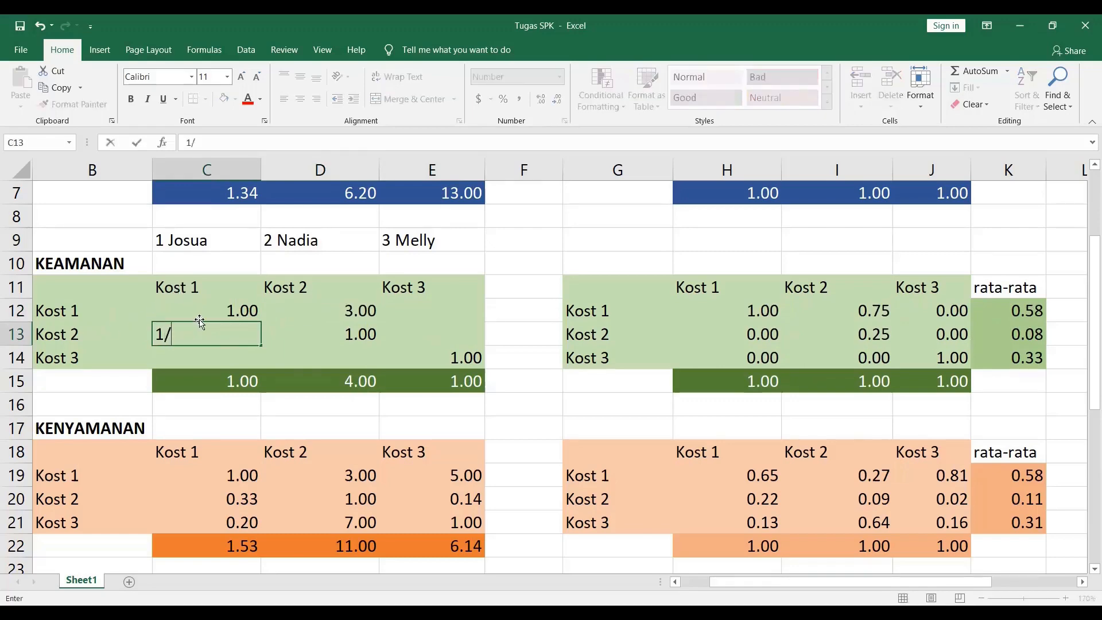
left_click(511, 337)
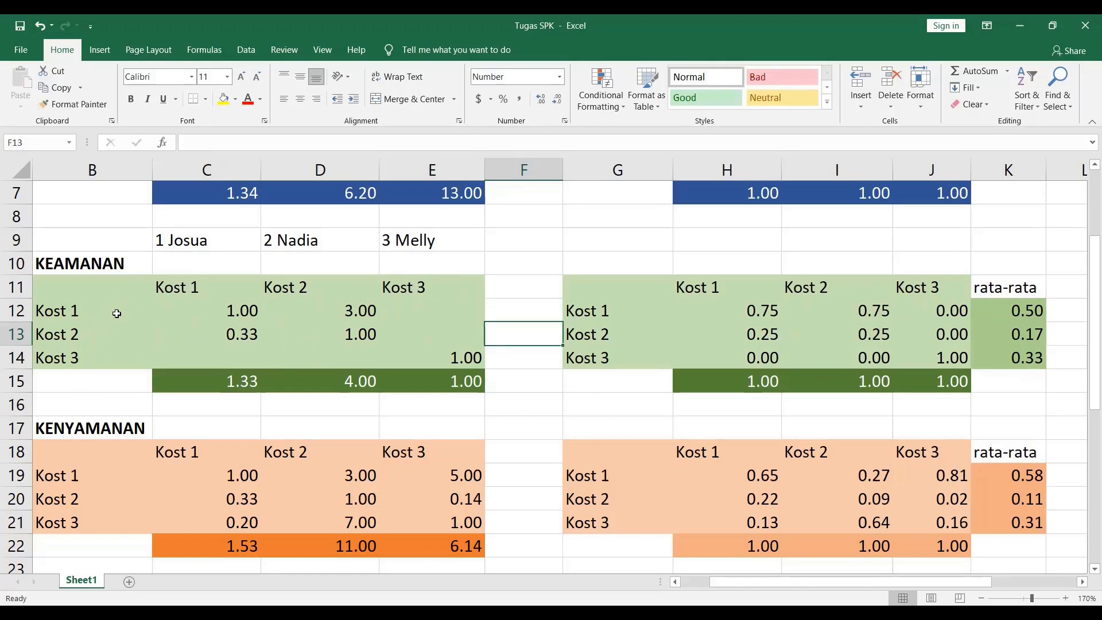
Step: Enter the KEAMANAN comparison of Kost 3 with Kost 1 as 3/1 in C14 and its reciprocal 1/3 in E12
left_click(214, 357)
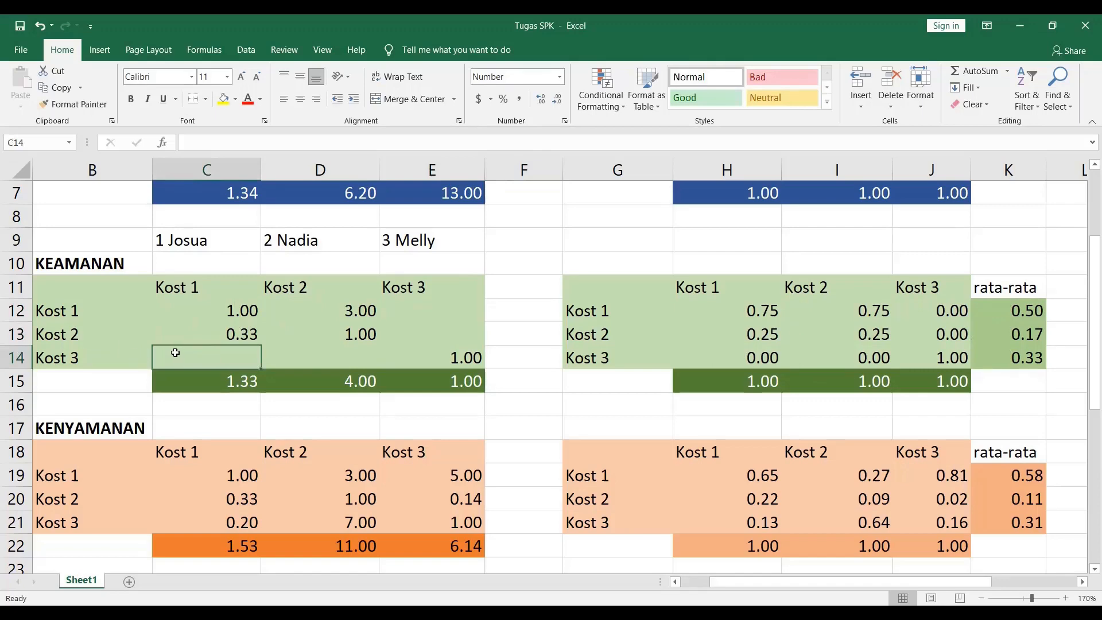
type("3/")
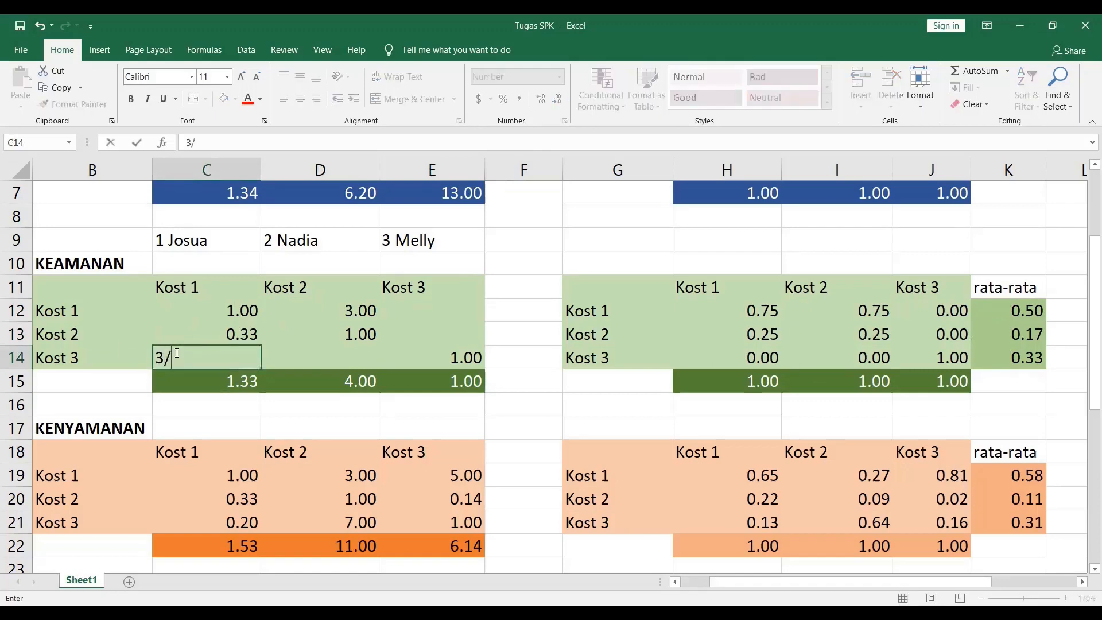
type("1")
left_click(499, 310)
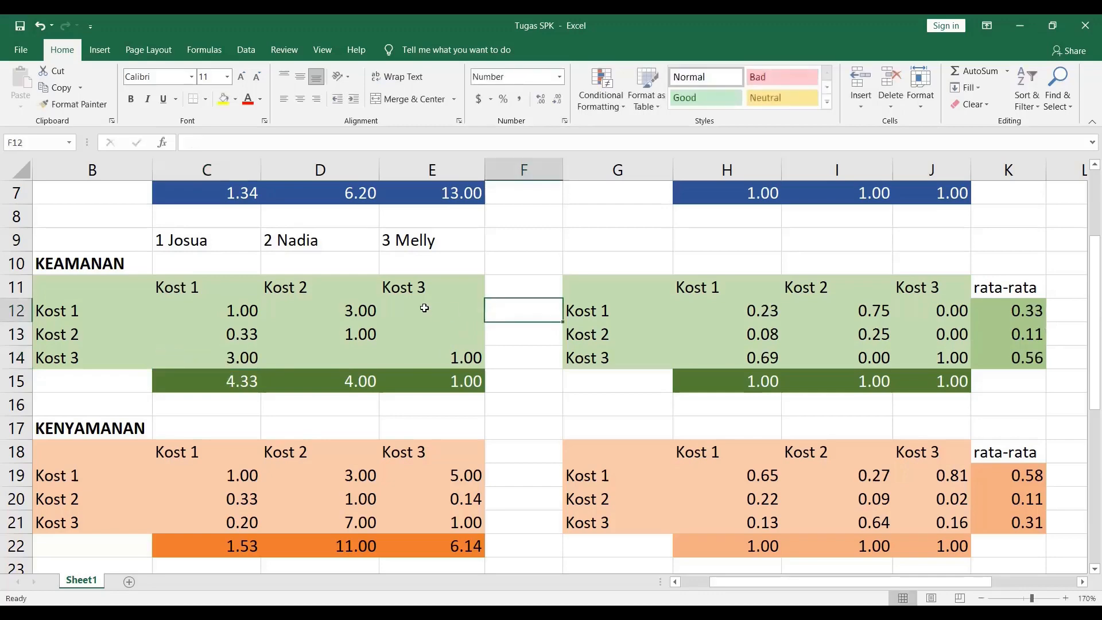
left_click(424, 308)
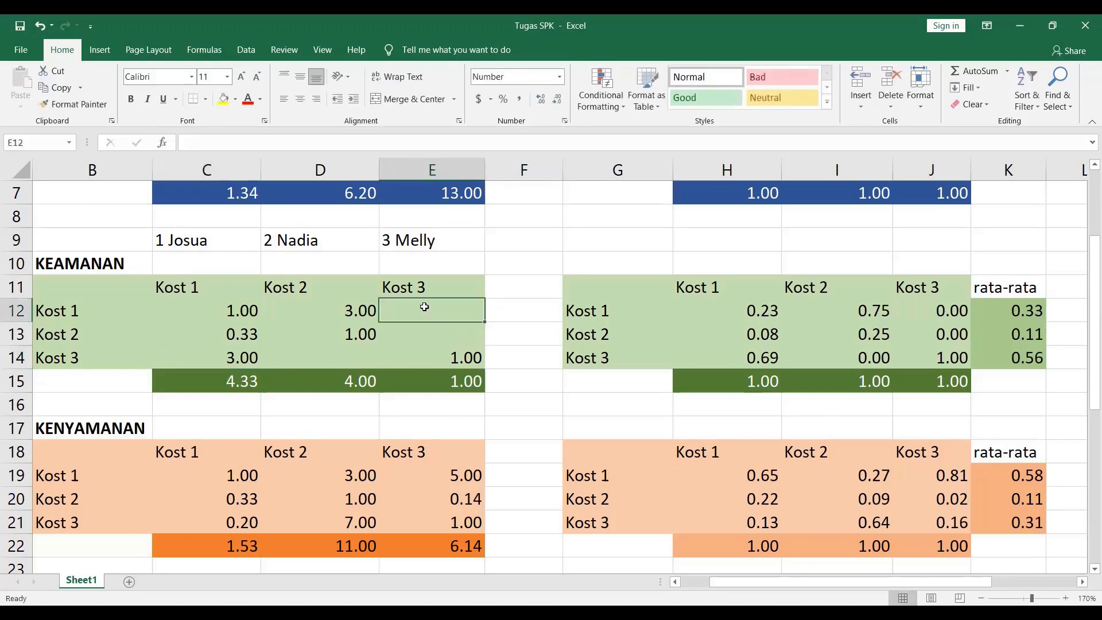
type("1/3")
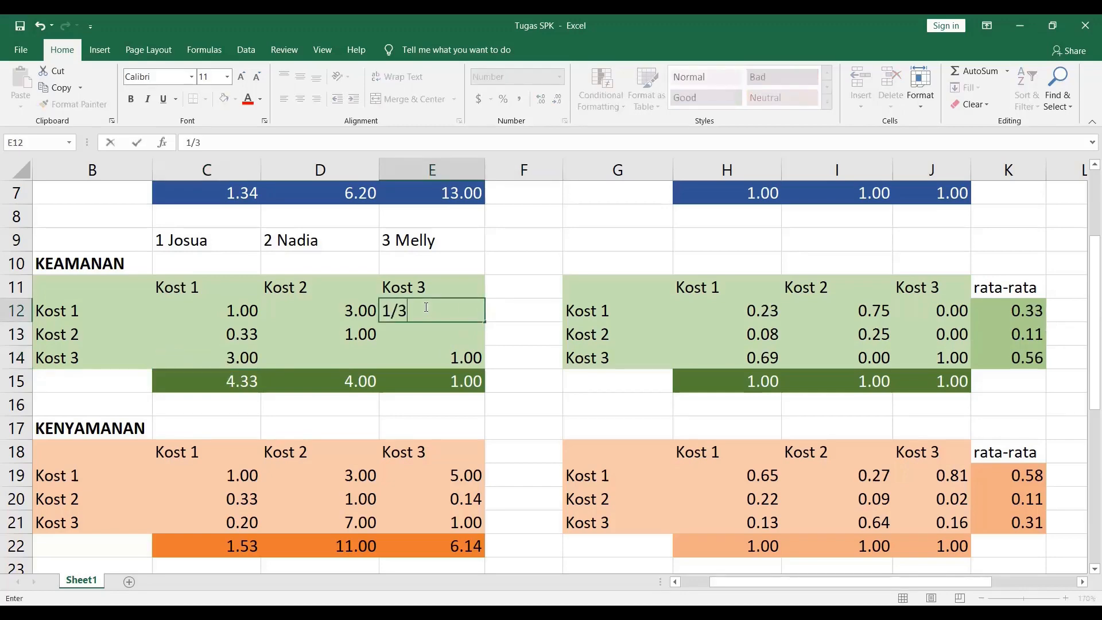
left_click(509, 357)
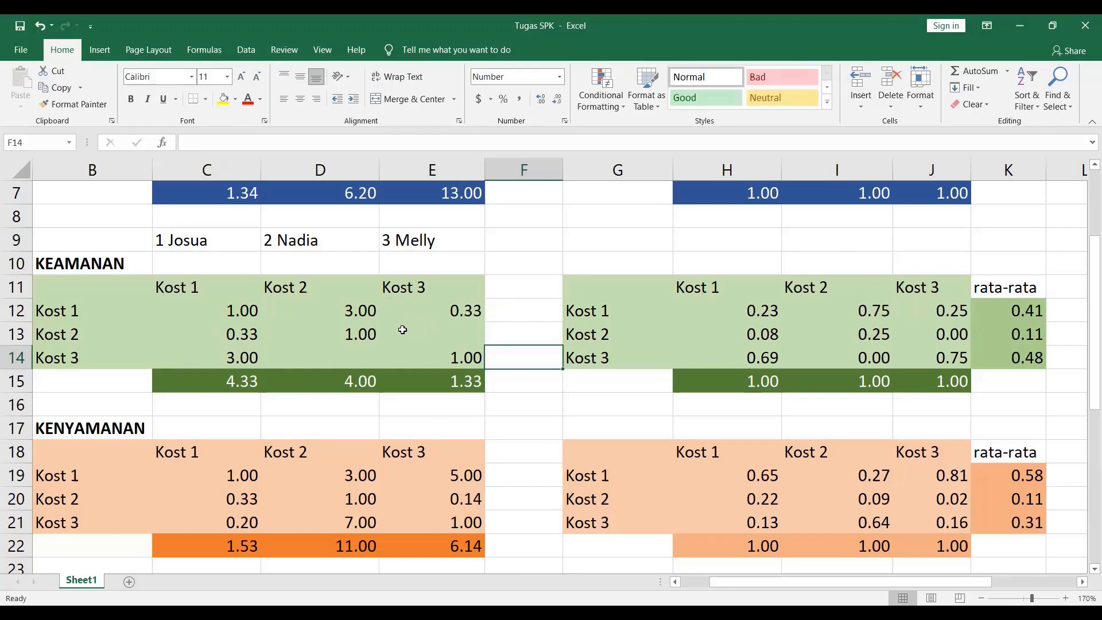
Step: Enter the KEAMANAN comparison of Kost 3 with Kost 2 as 5/1 in D14 and its reciprocal 1/5 in E13
left_click(312, 358)
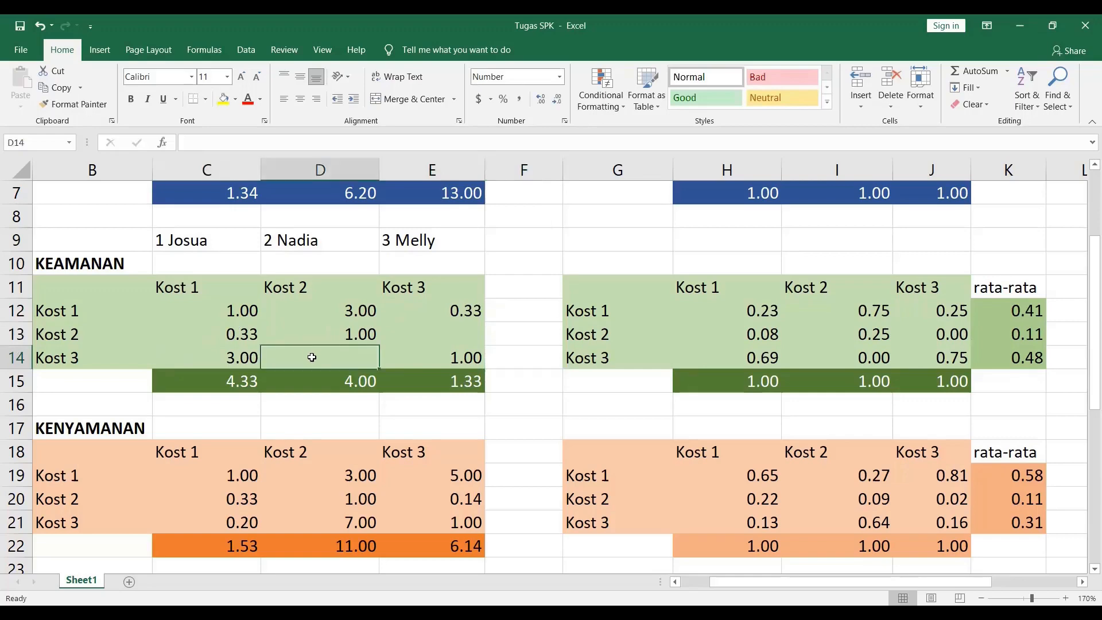
type("5/1")
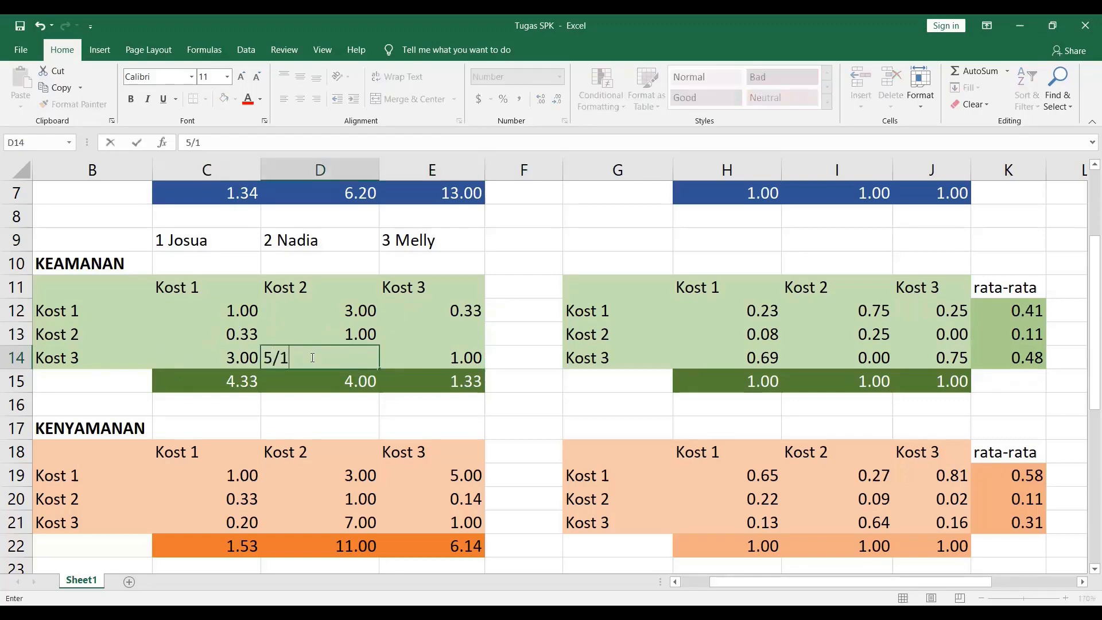
left_click(443, 333)
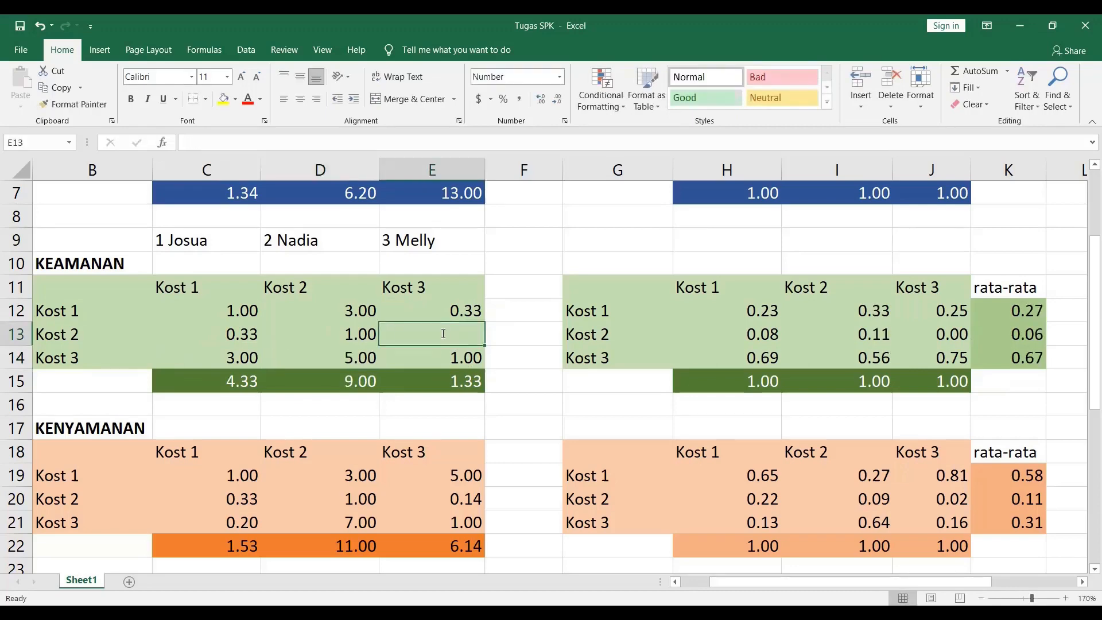
type("1/5")
left_click(523, 382)
Step: Review the completed KEAMANAN comparison matrix in C12:E14 alongside its normalized table
scroll(609, 474, "up", 1)
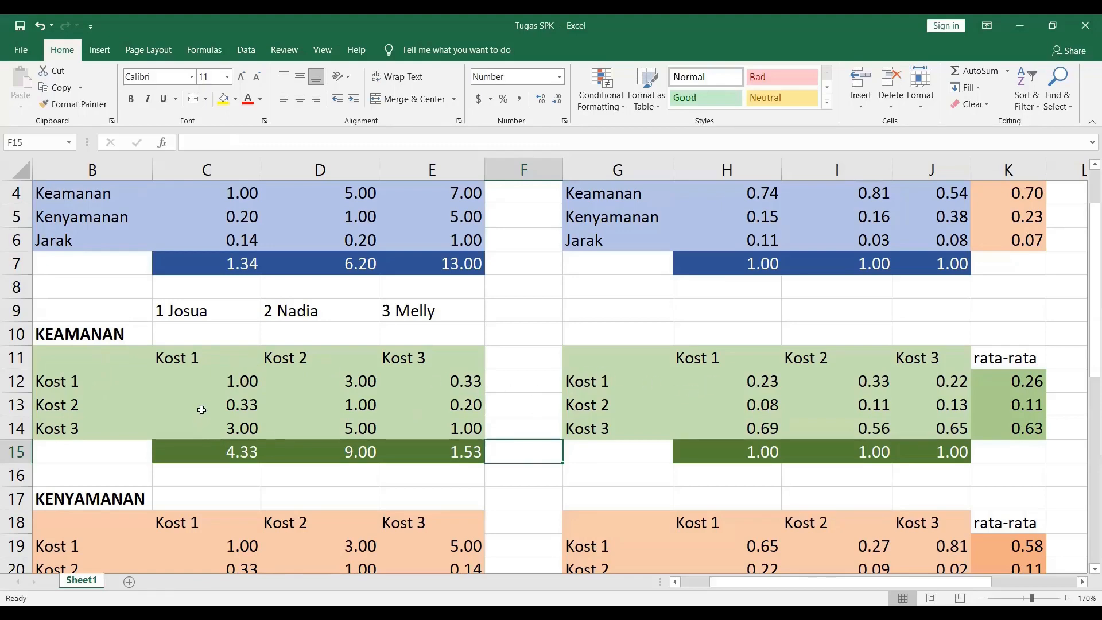
left_click_drag(224, 383, 457, 452)
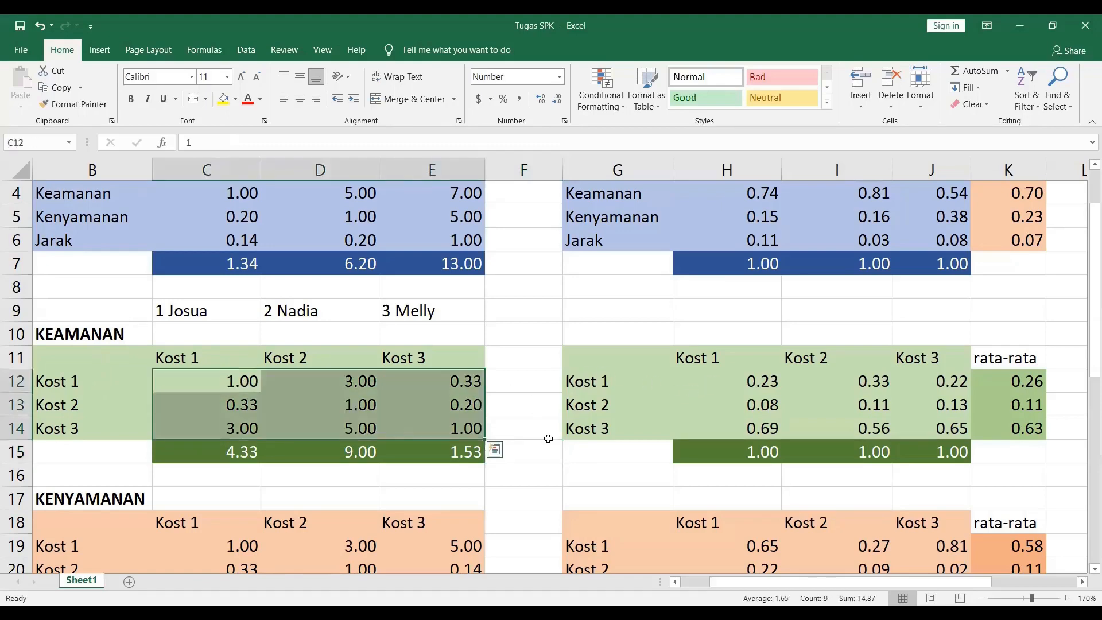
left_click(576, 449)
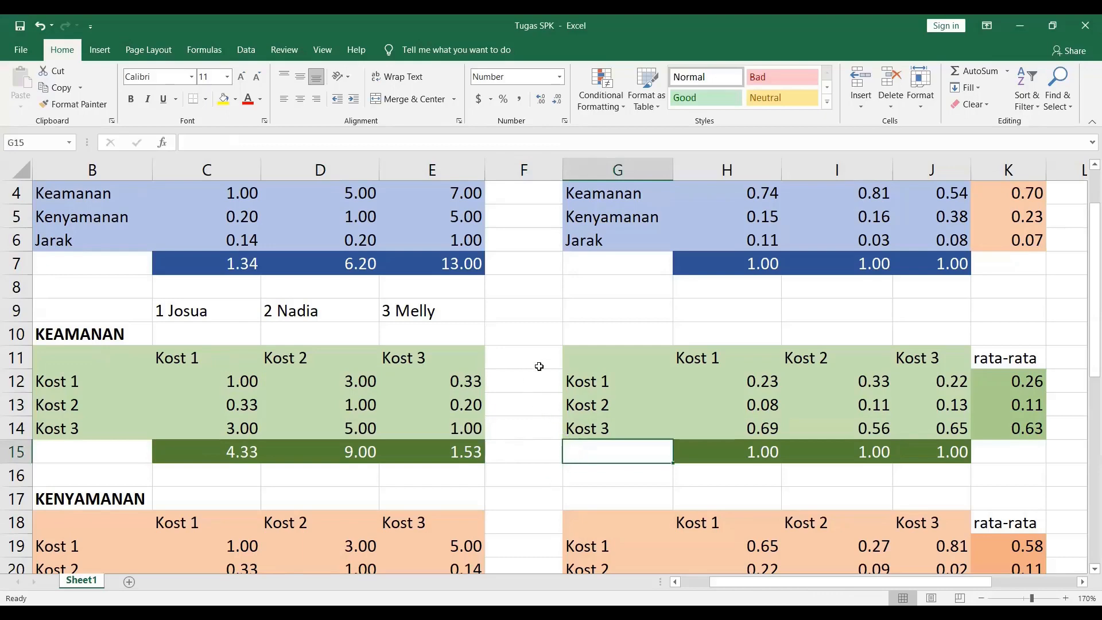
scroll(563, 353, "up", 1)
scroll(561, 386, "down", 1)
Step: Examine how the KEAMANAN normalized cells H12 and I12 derive from C12 and D12 and the column totals in C15 and D15
left_click(744, 383)
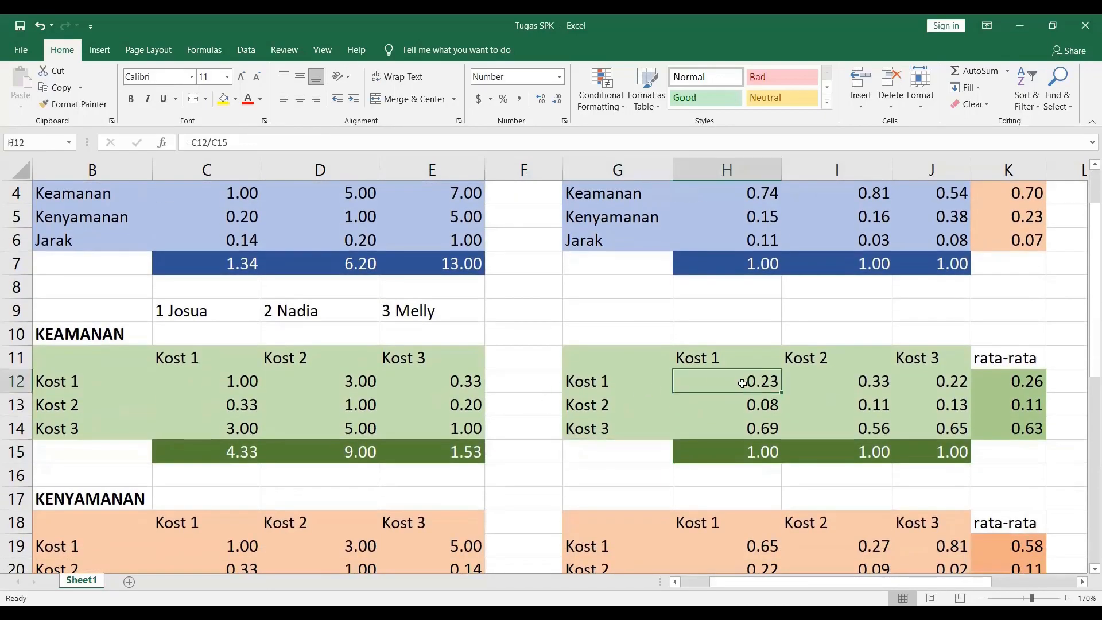
left_click(241, 384)
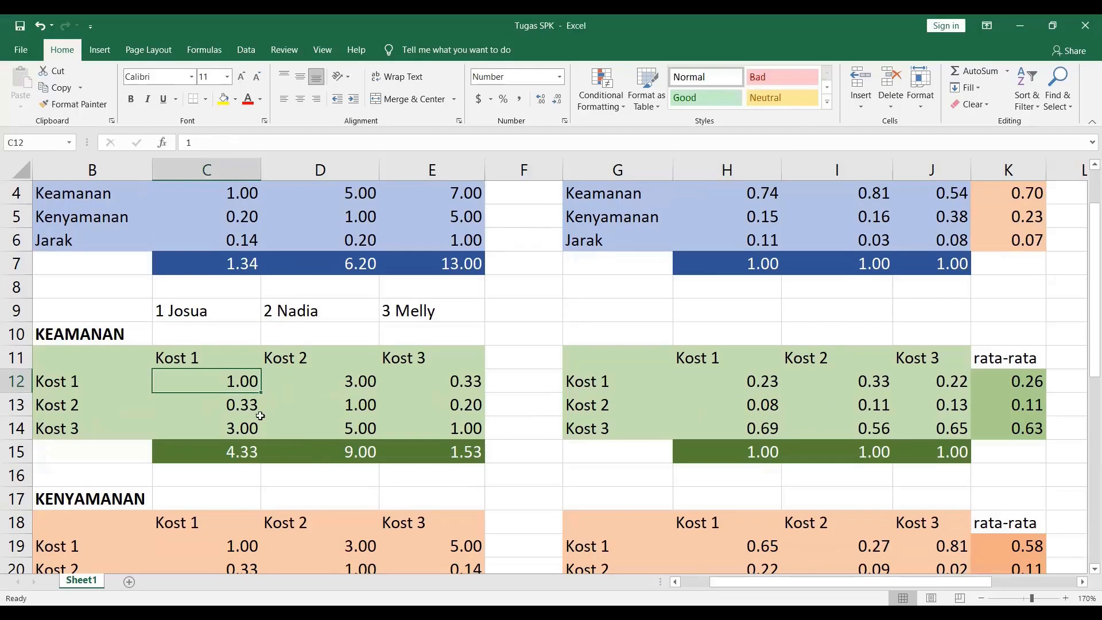
left_click(217, 454)
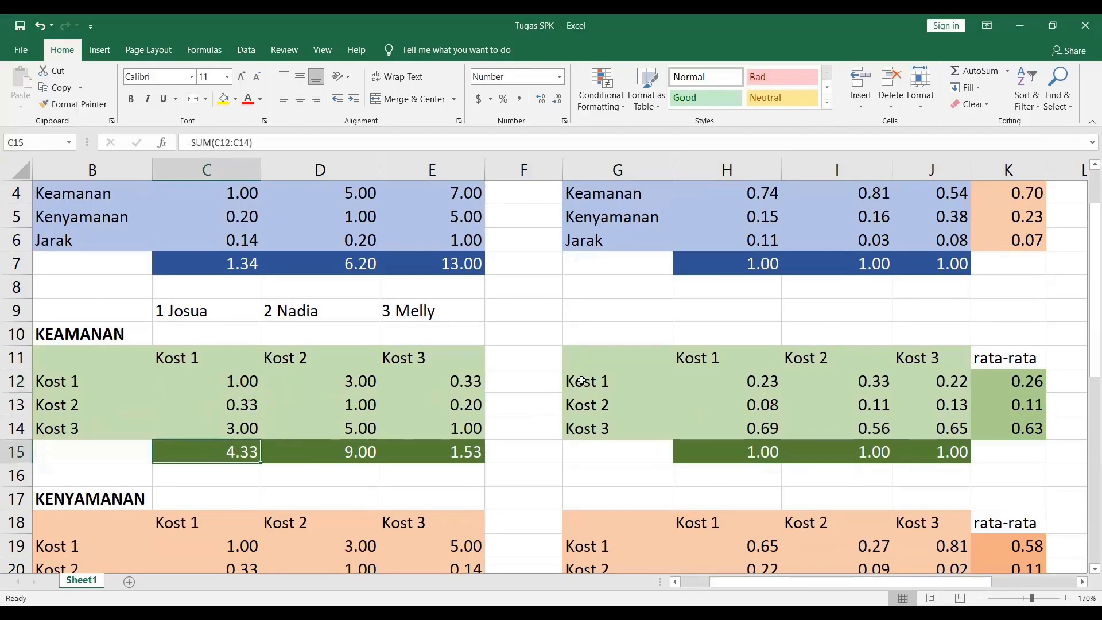
left_click(752, 380)
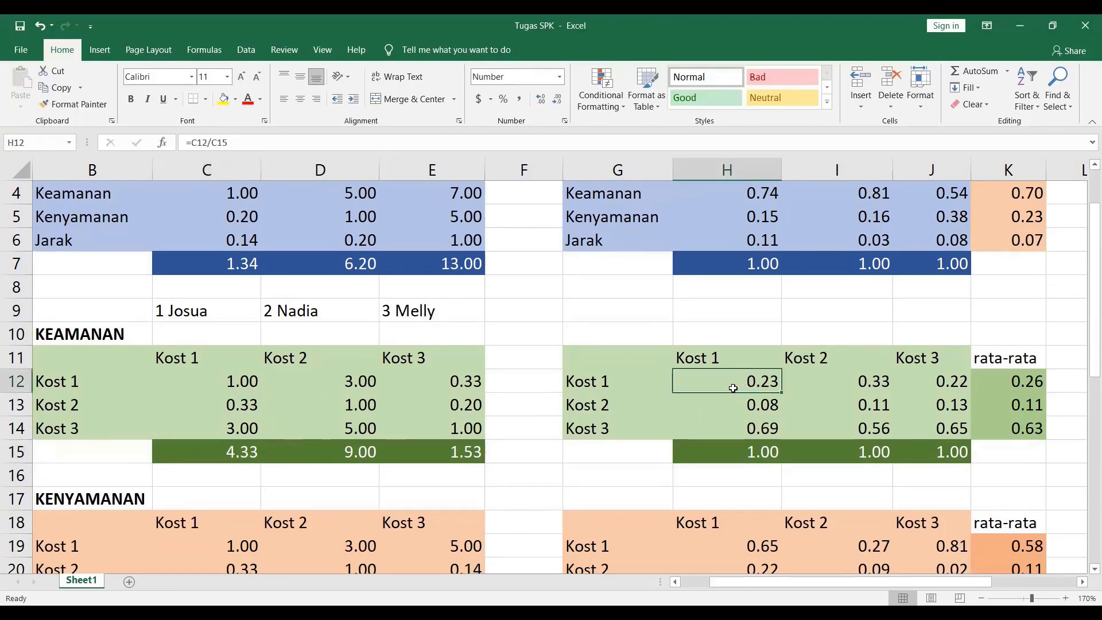
left_click(241, 384)
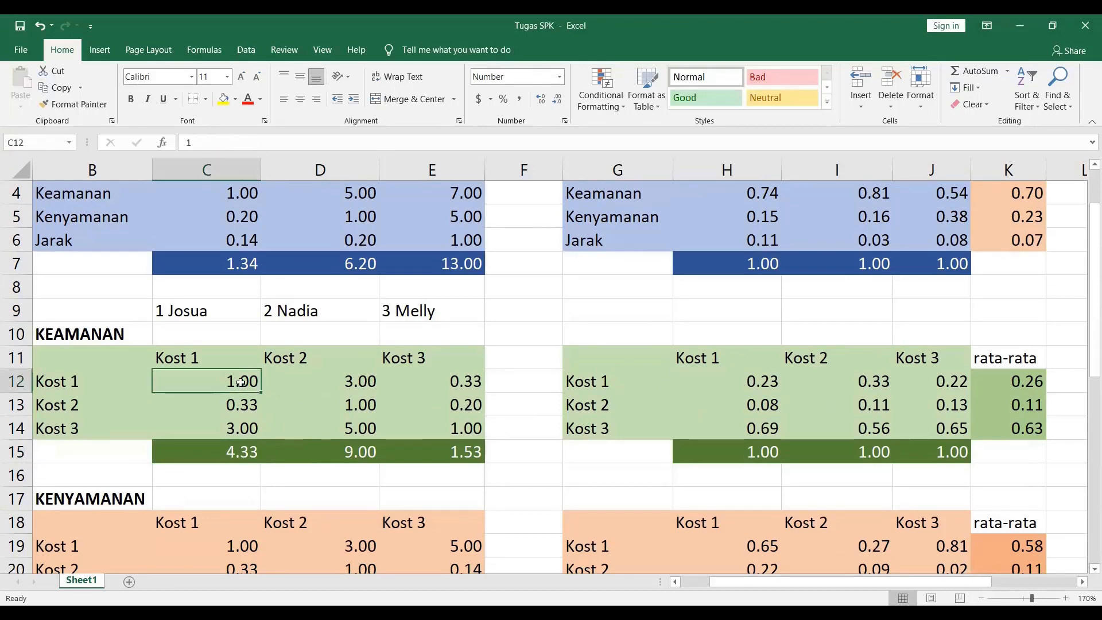
left_click(239, 450)
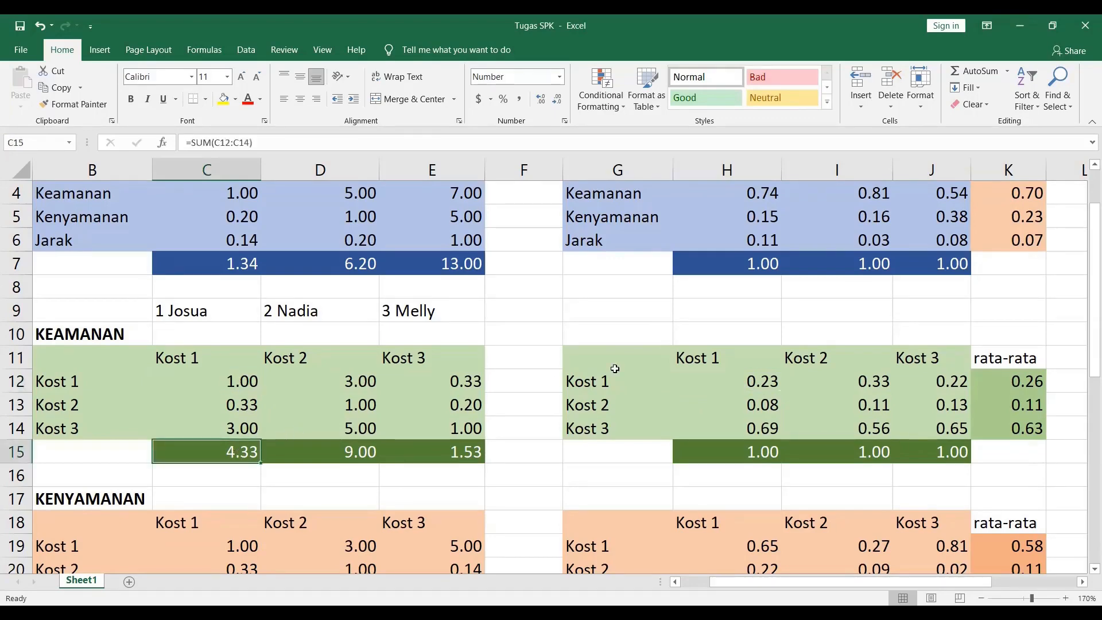
left_click(852, 386)
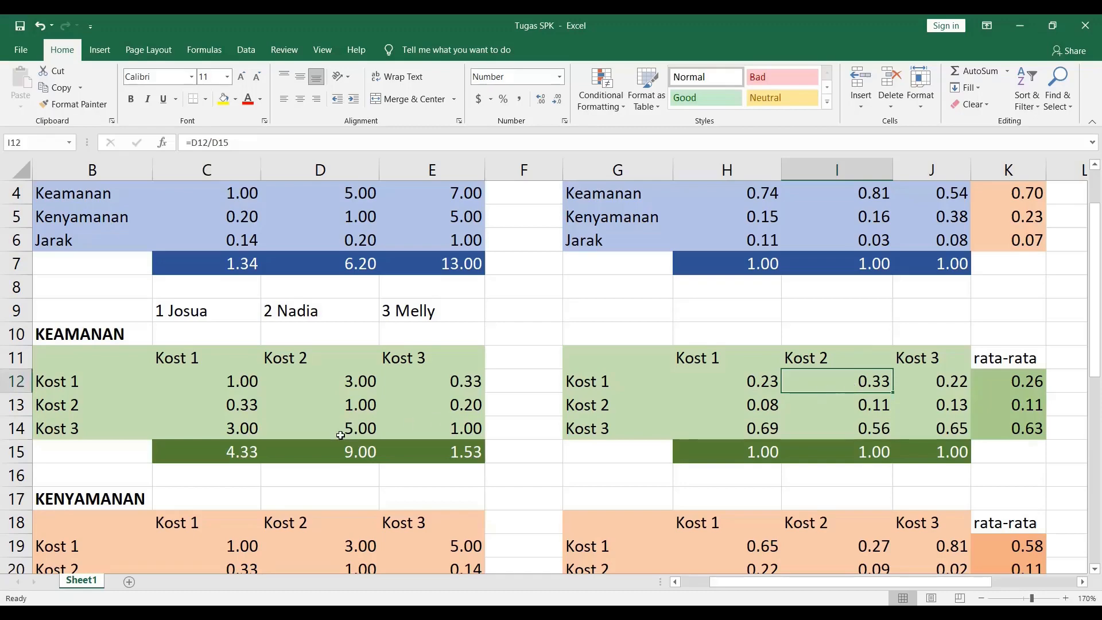
left_click(354, 381)
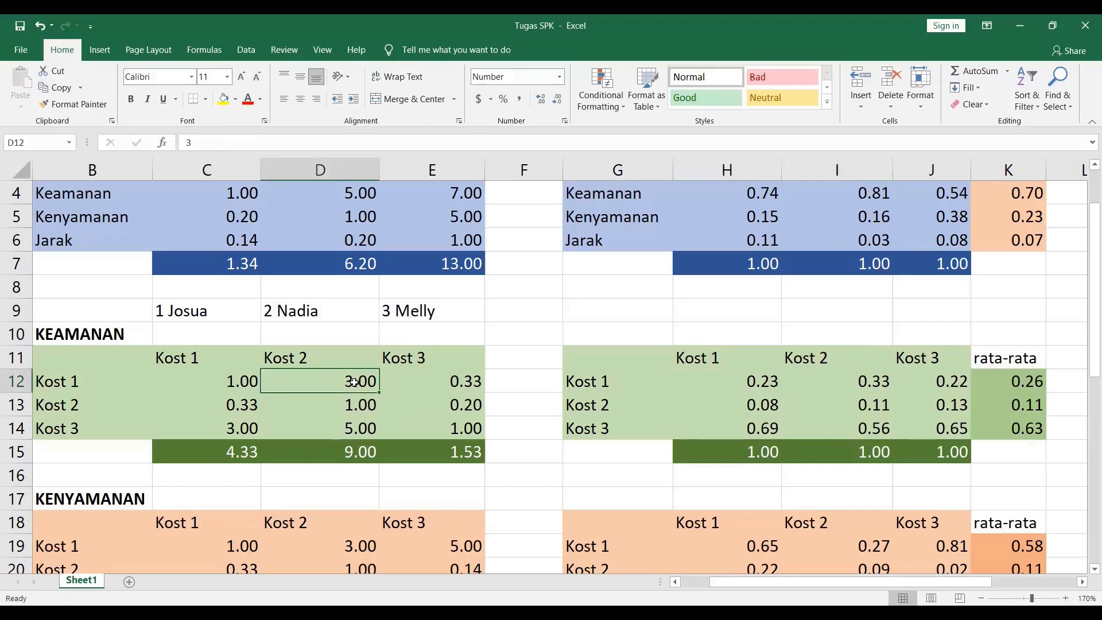
left_click(355, 457)
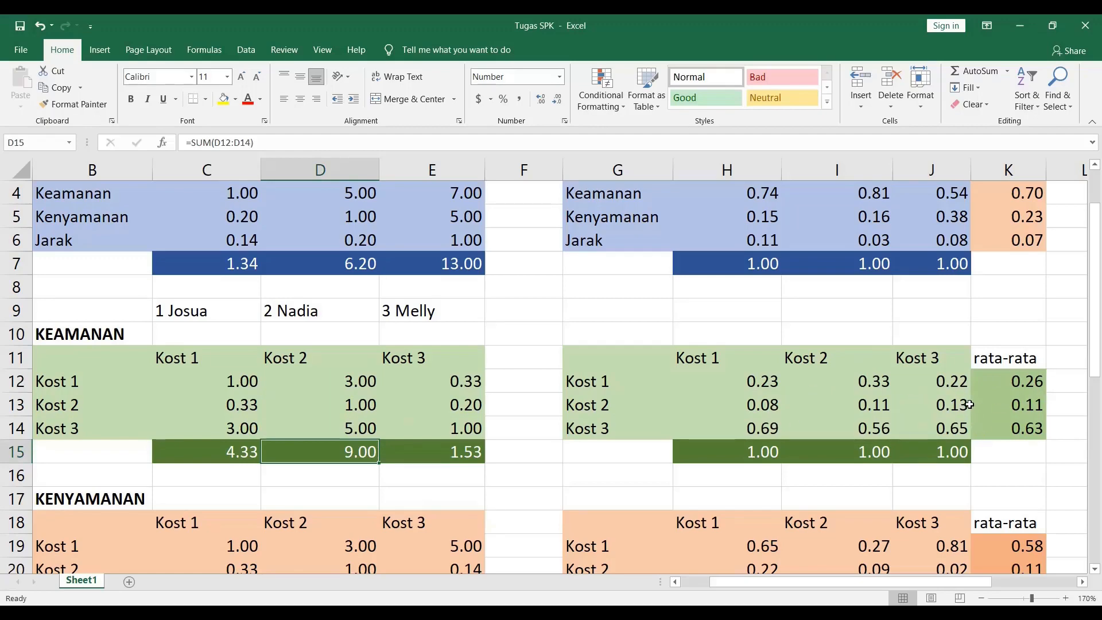
Step: Examine the KEAMANAN rata-rata formulas in K12:K14 for Kost 1, Kost 2 and Kost 3
left_click(1004, 382)
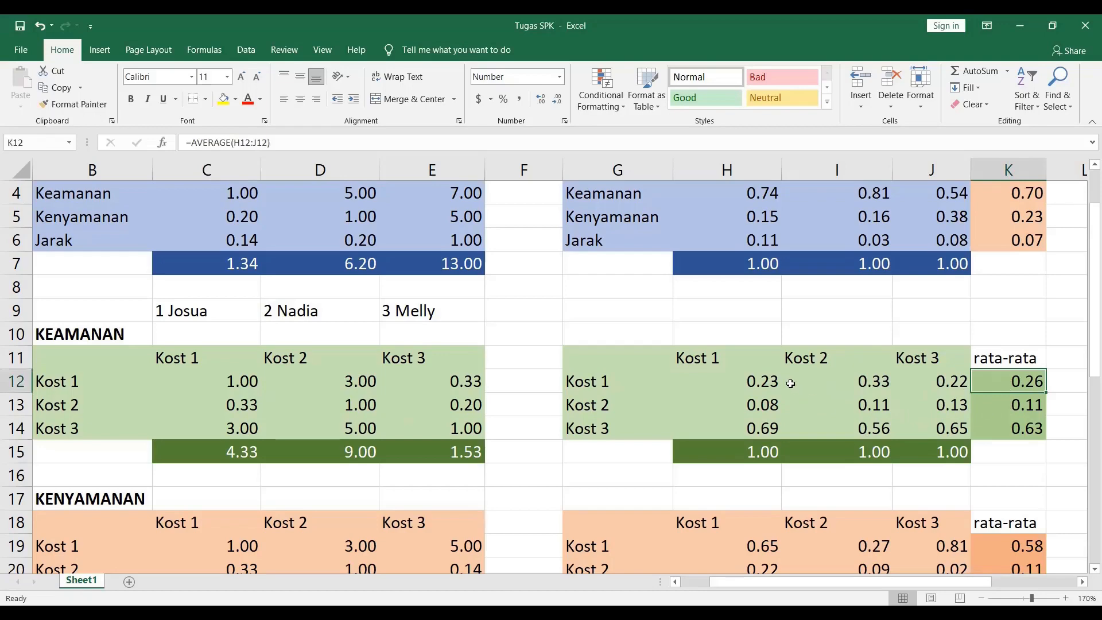
left_click(623, 382)
left_click(637, 403)
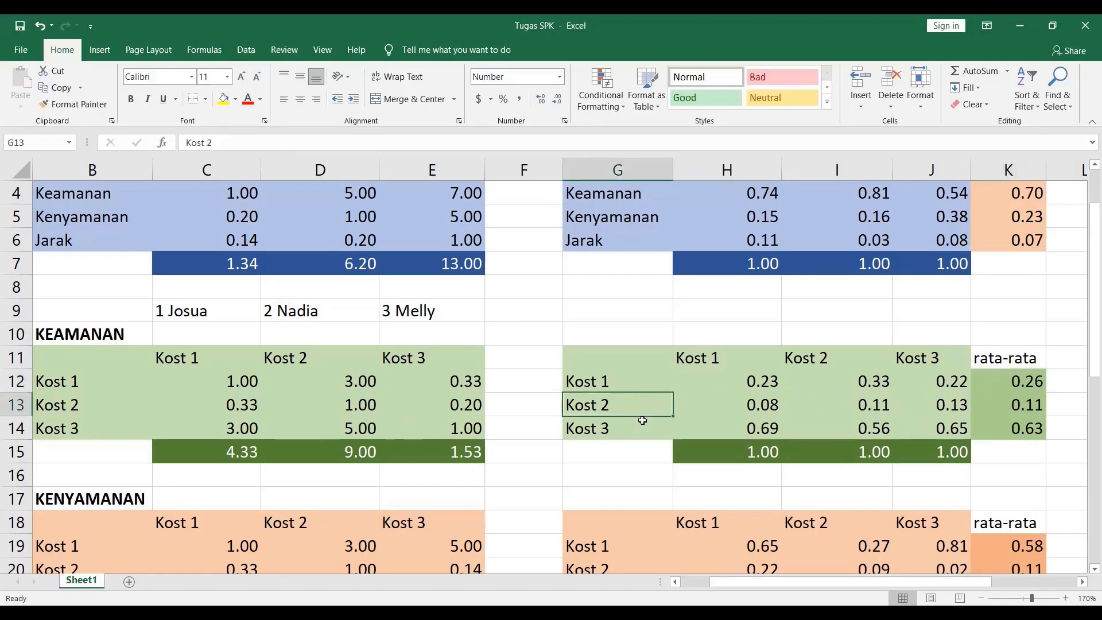
left_click(644, 428)
left_click(1003, 384)
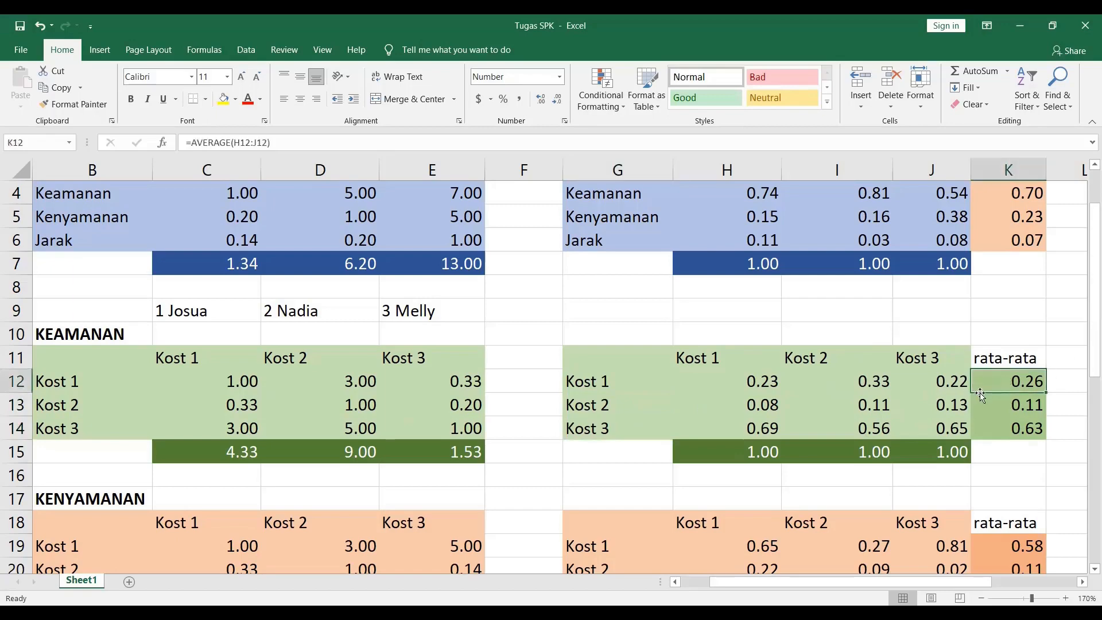
left_click(1015, 407)
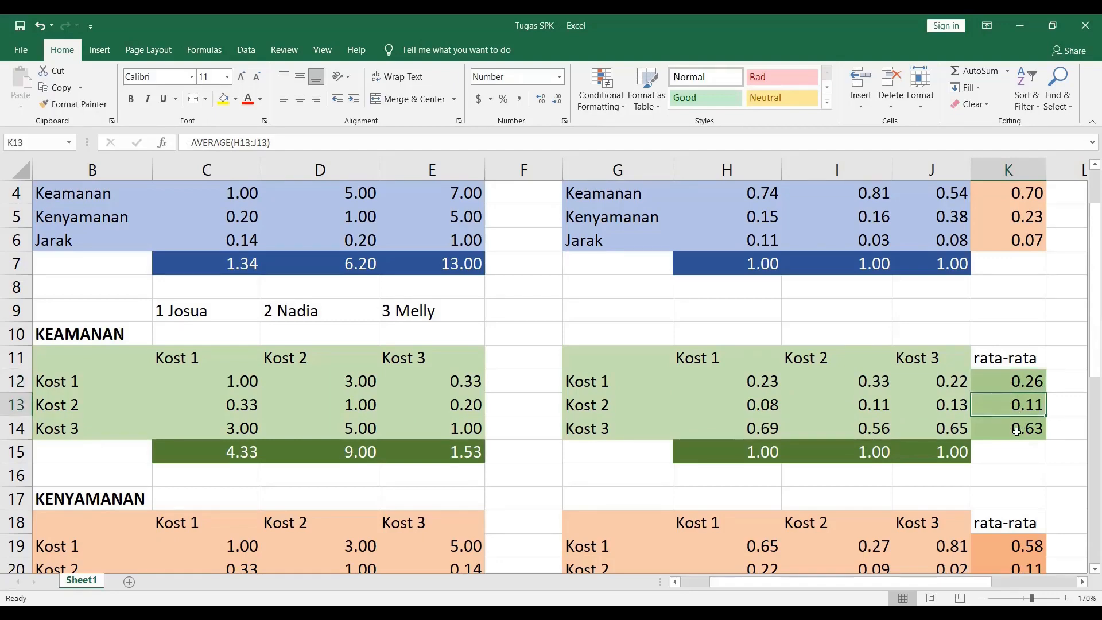
left_click(1012, 433)
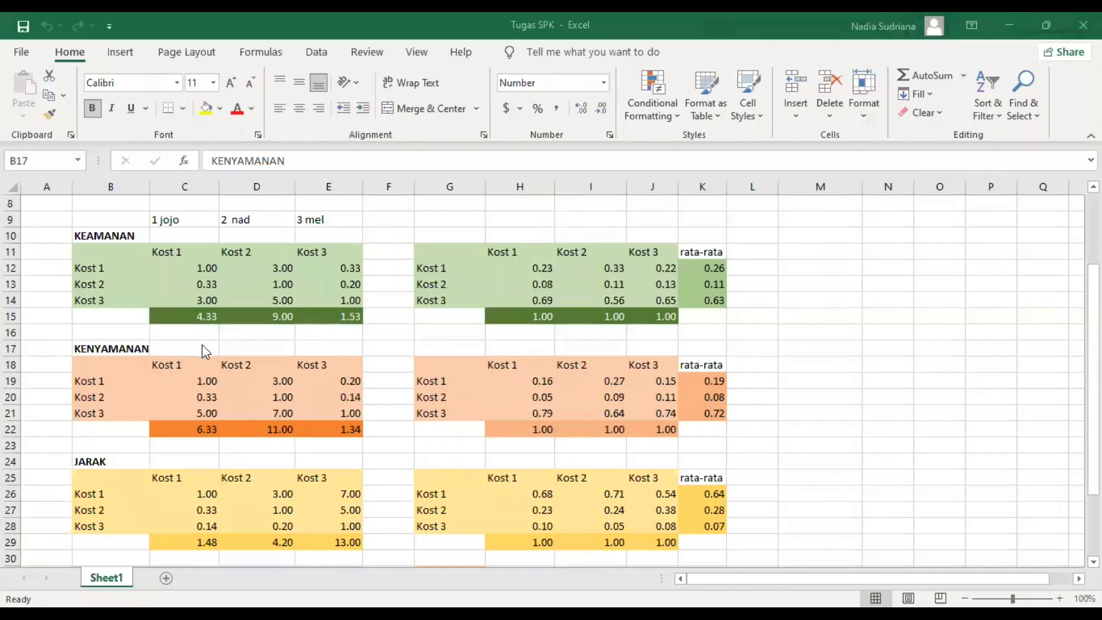
Step: Examine the KENYAMANAN matrix's diagonal cells, where each kost is compared with itself
left_click(127, 350)
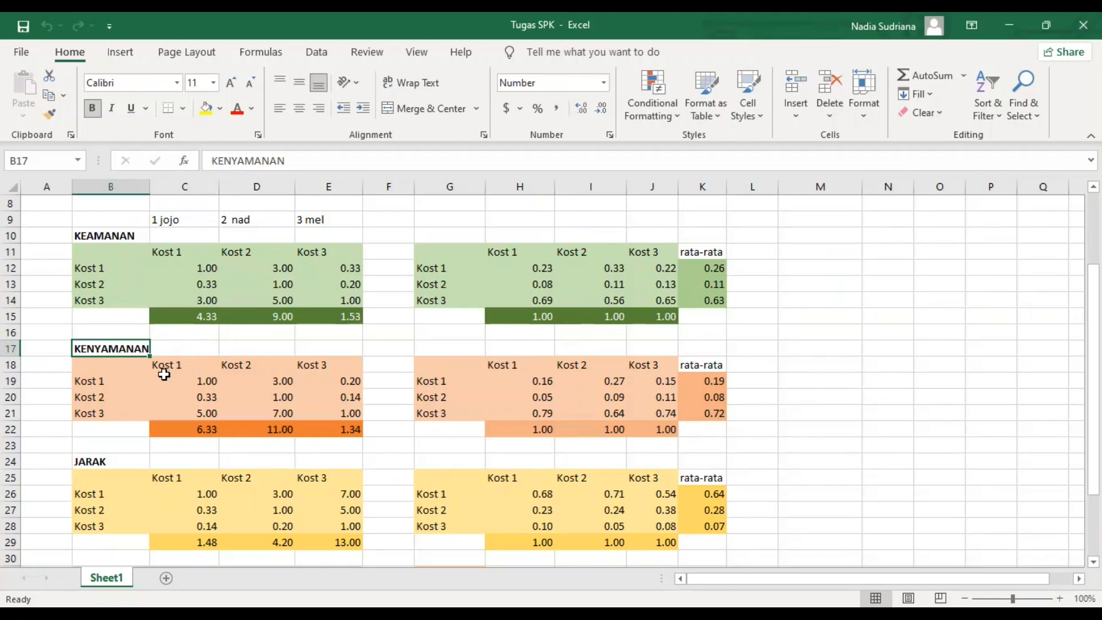
left_click(183, 376)
left_click(252, 396)
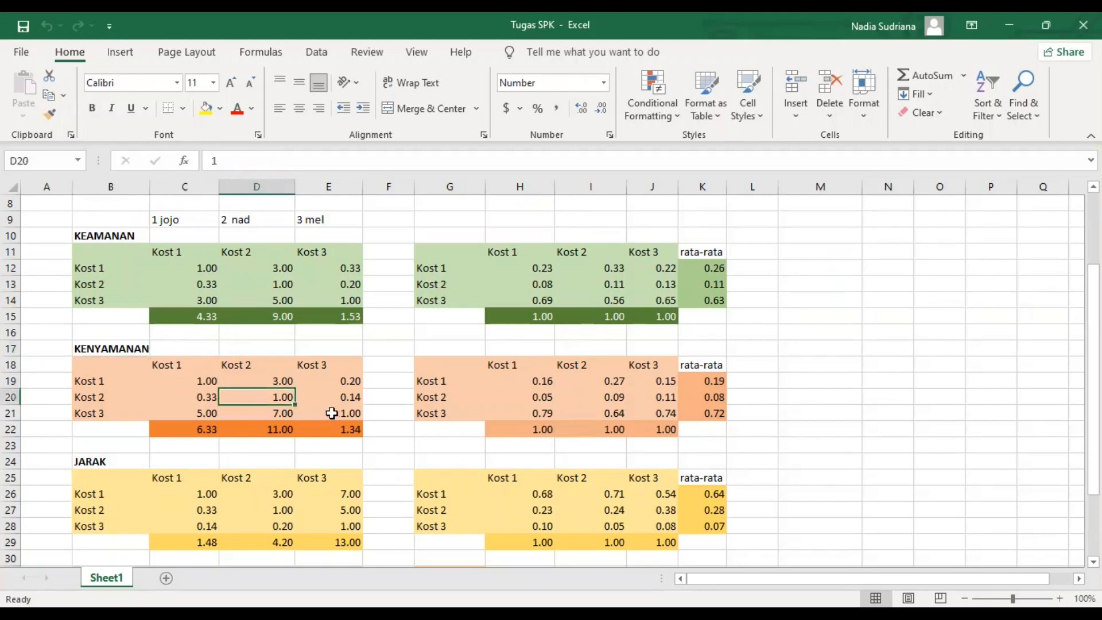
left_click(338, 417)
left_click_drag(116, 385, 164, 367)
left_click(165, 366)
left_click(250, 395)
left_click(325, 418)
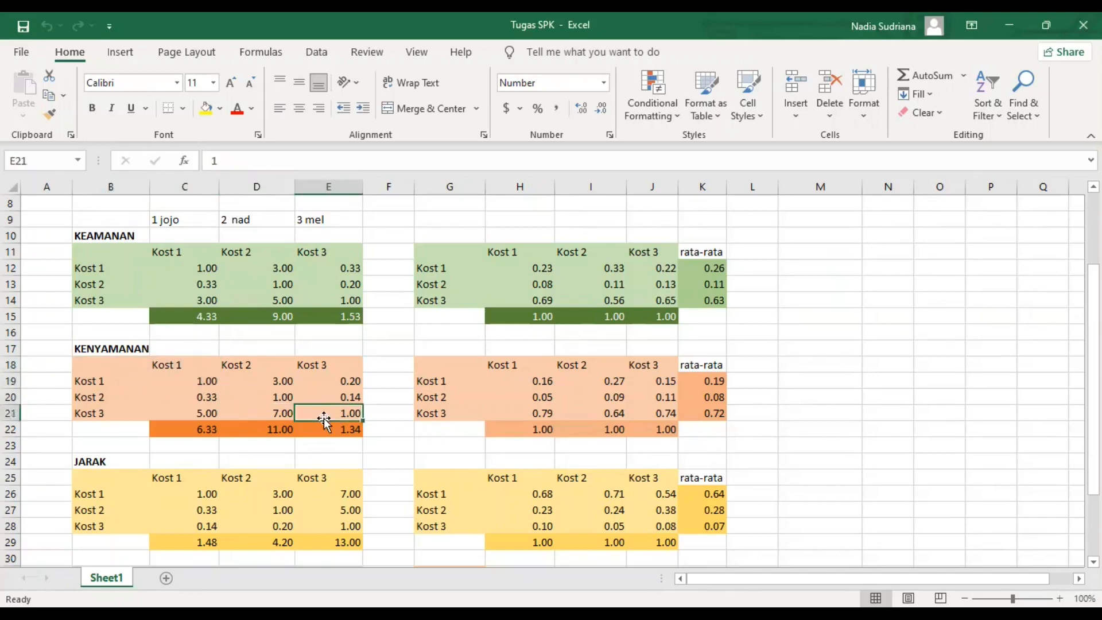
Step: Examine the KENYAMANAN comparison of Kost 1 with Kost 2 in D19 and its reciprocal in C20
left_click(104, 384)
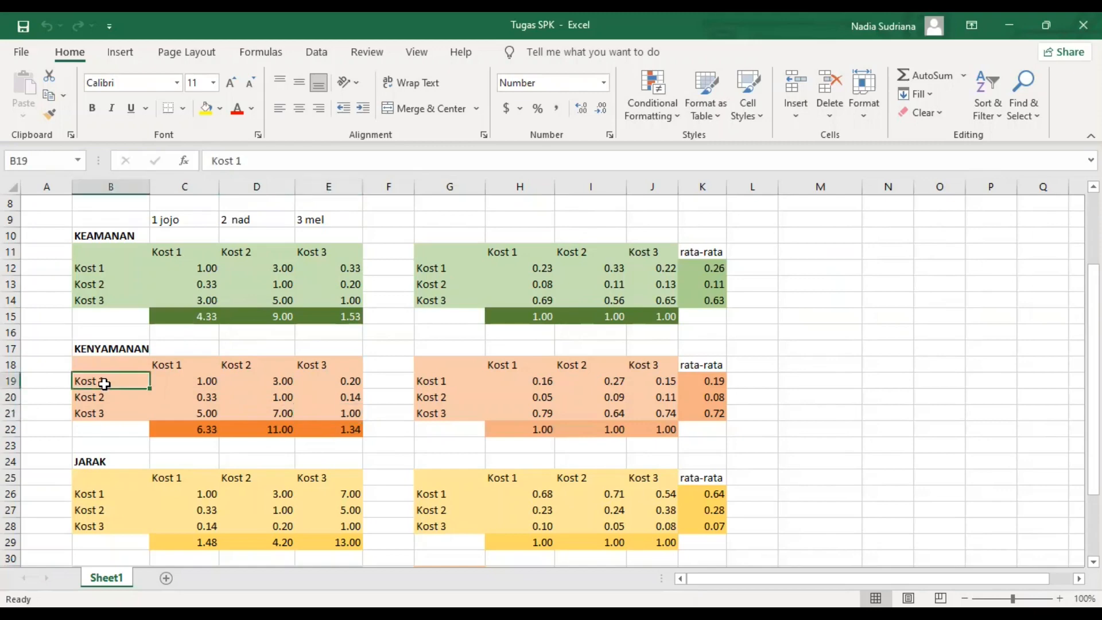
left_click(258, 368)
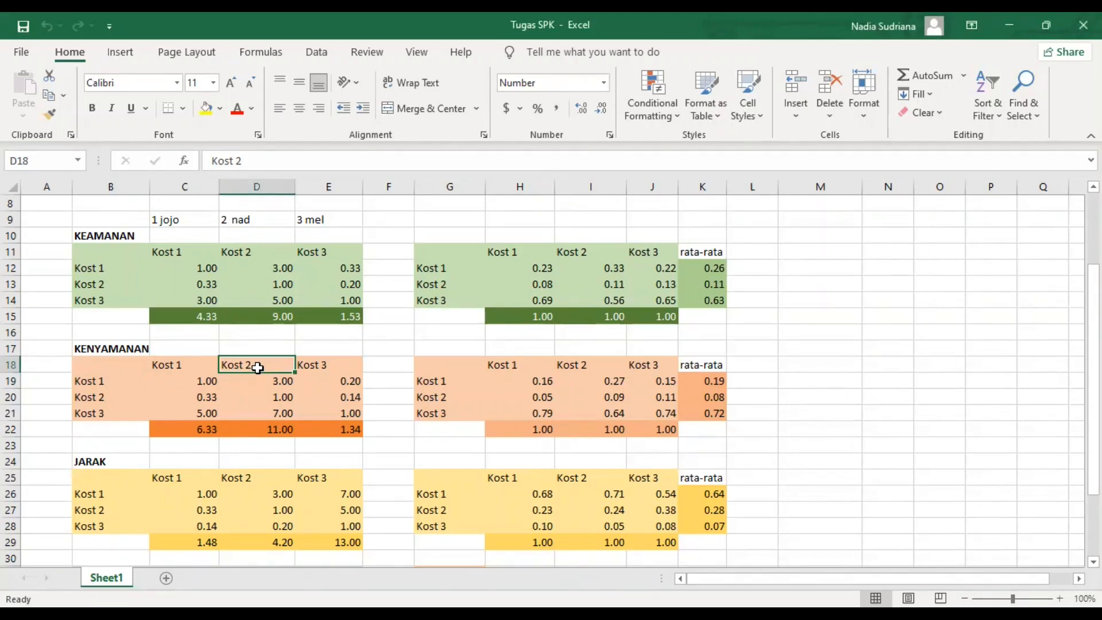
left_click(180, 365)
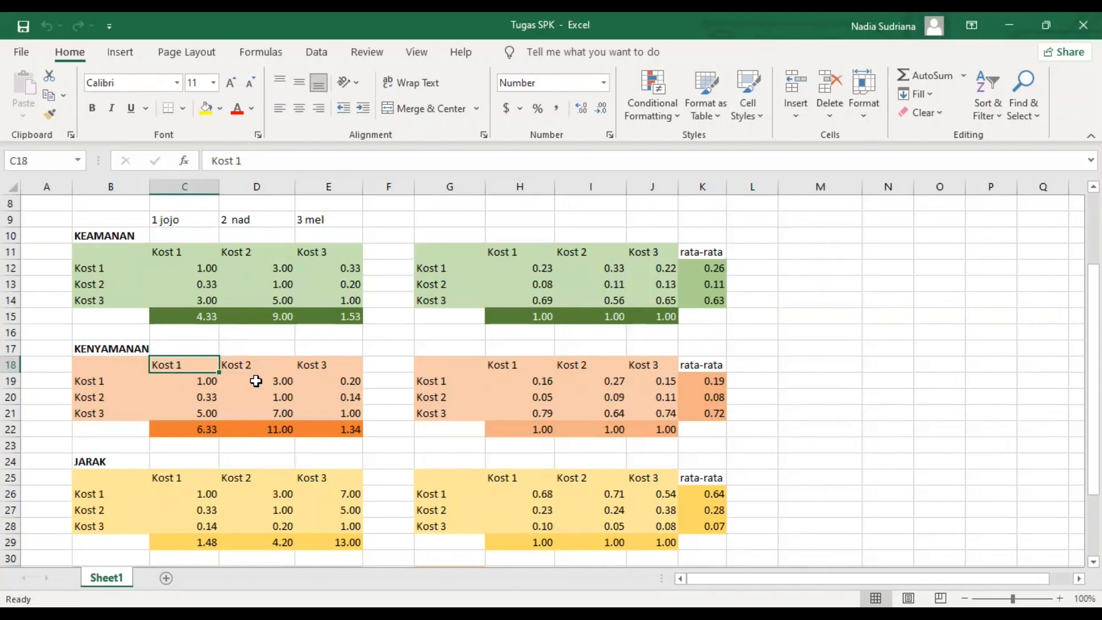
left_click(256, 381)
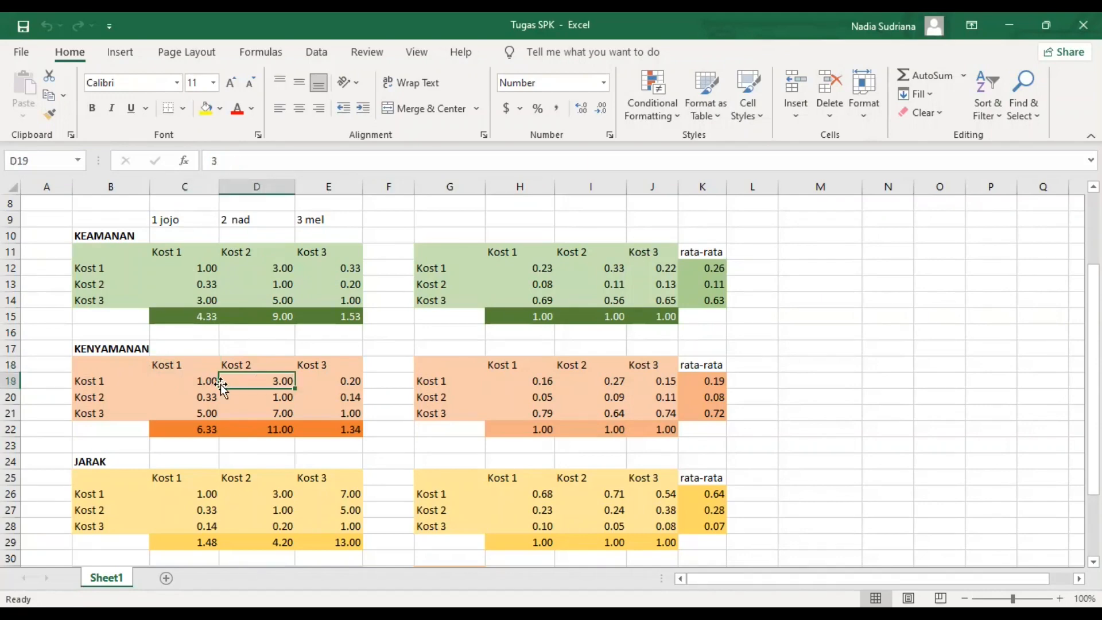
left_click(167, 399)
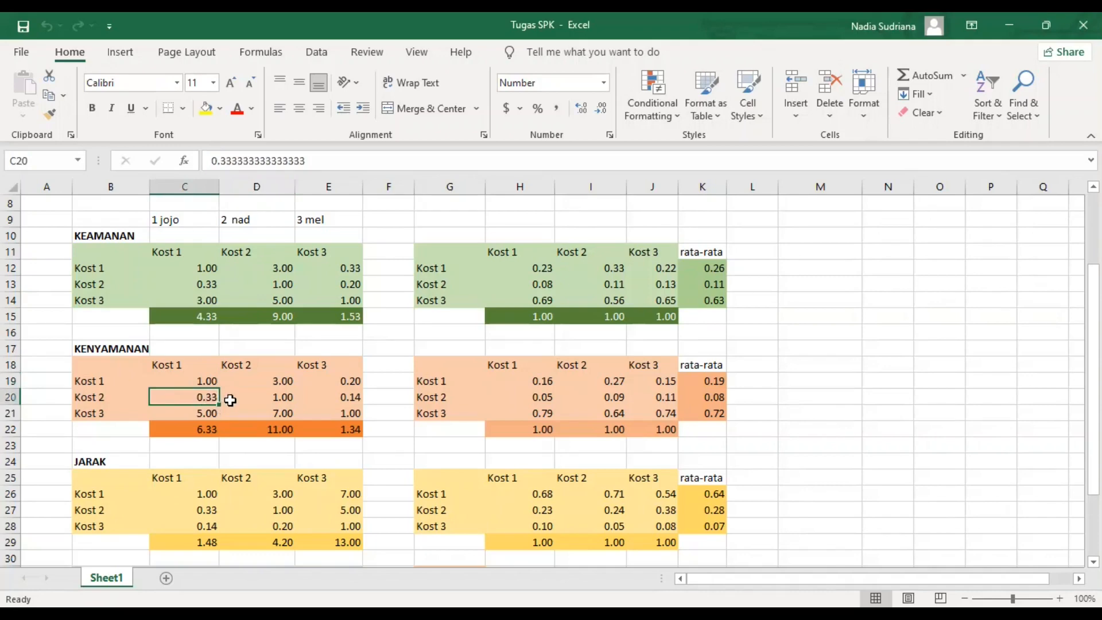
Step: Examine the KENYAMANAN comparison of Kost 3 with Kost 1 in C21 and its reciprocal in E19, checking the kost owner in C9
left_click(117, 379)
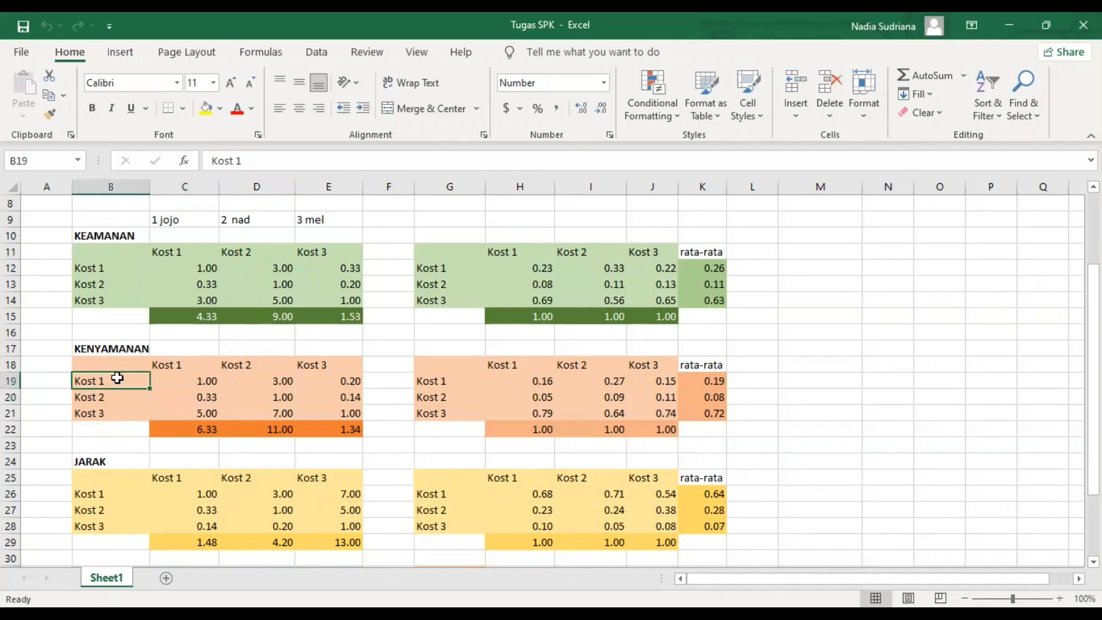
left_click(302, 366)
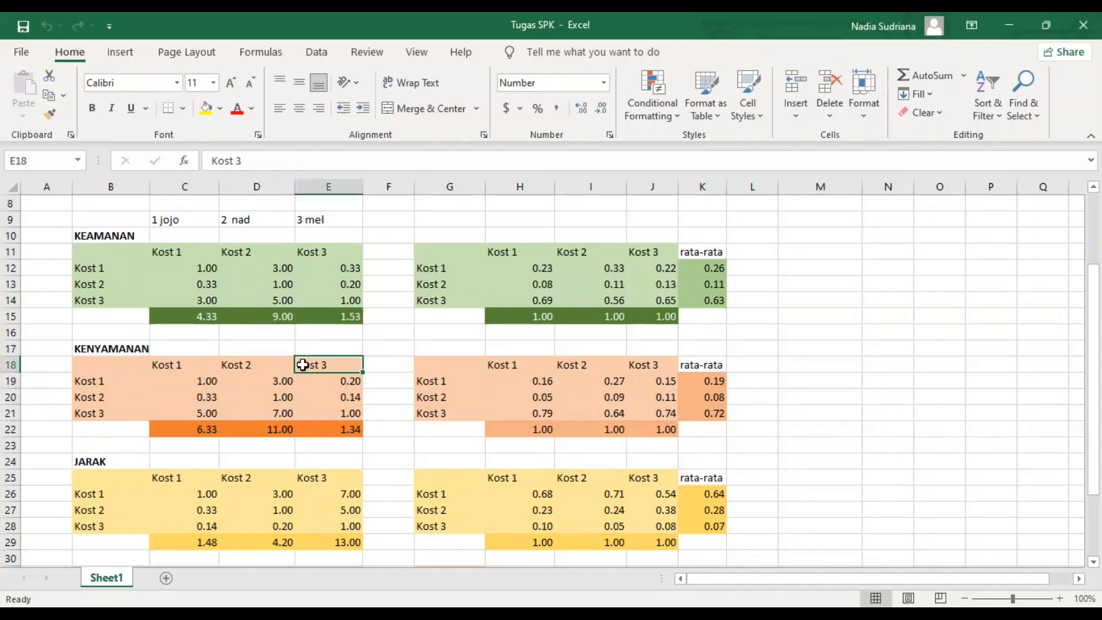
left_click(186, 221)
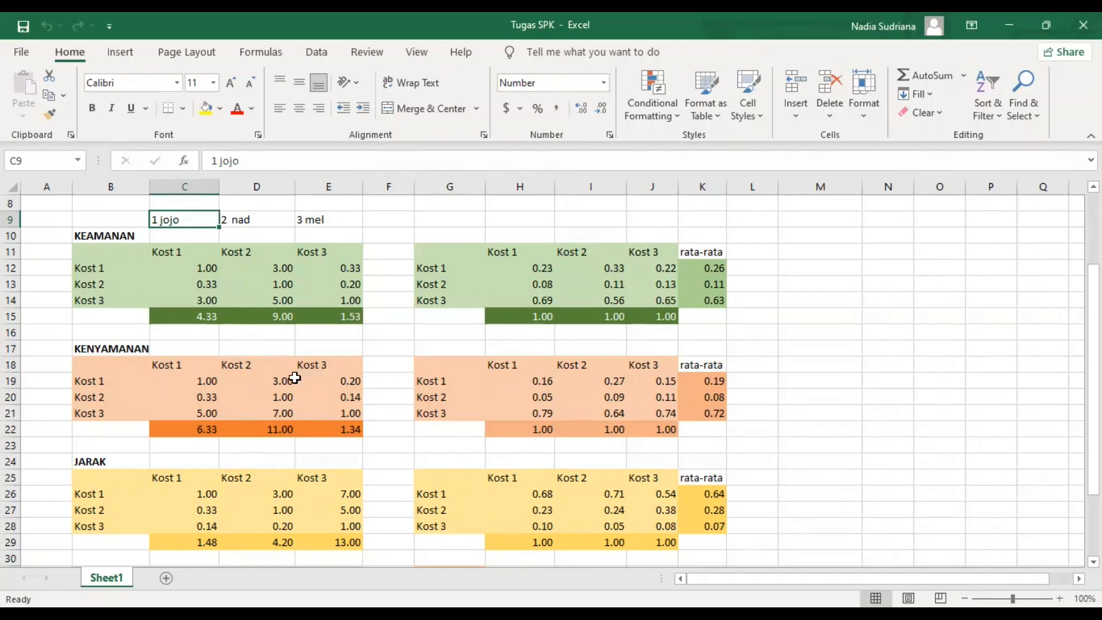
left_click(172, 413)
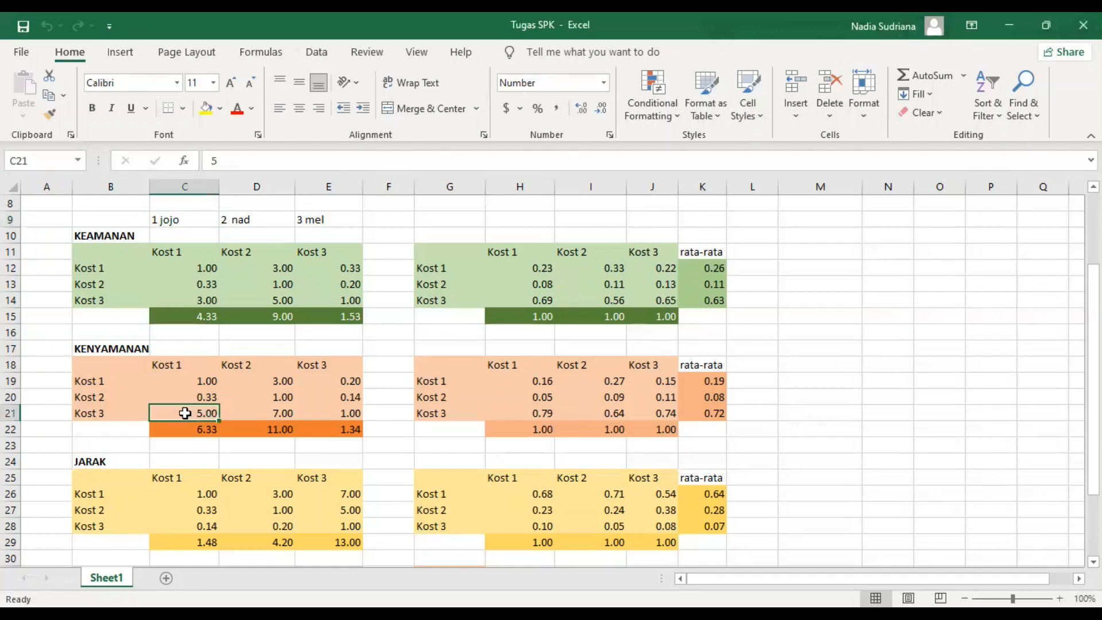
left_click(319, 382)
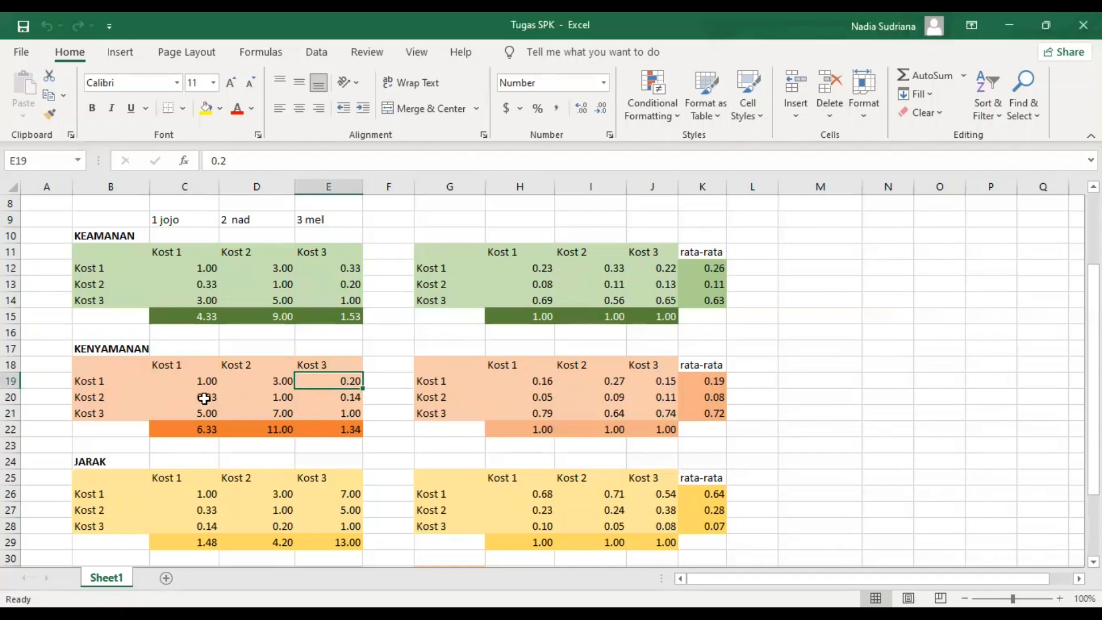
Step: Examine the KENYAMANAN comparison of Kost 3 with Kost 2 in D21 and its reciprocal in E20
left_click(120, 412)
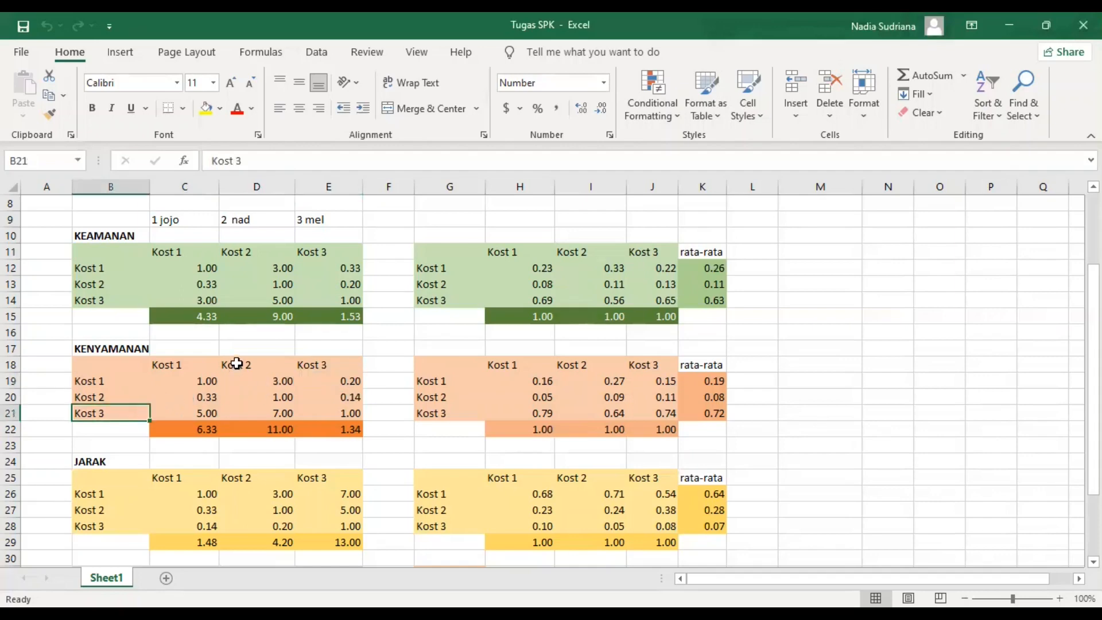
left_click(237, 363)
left_click(114, 417)
left_click(258, 364)
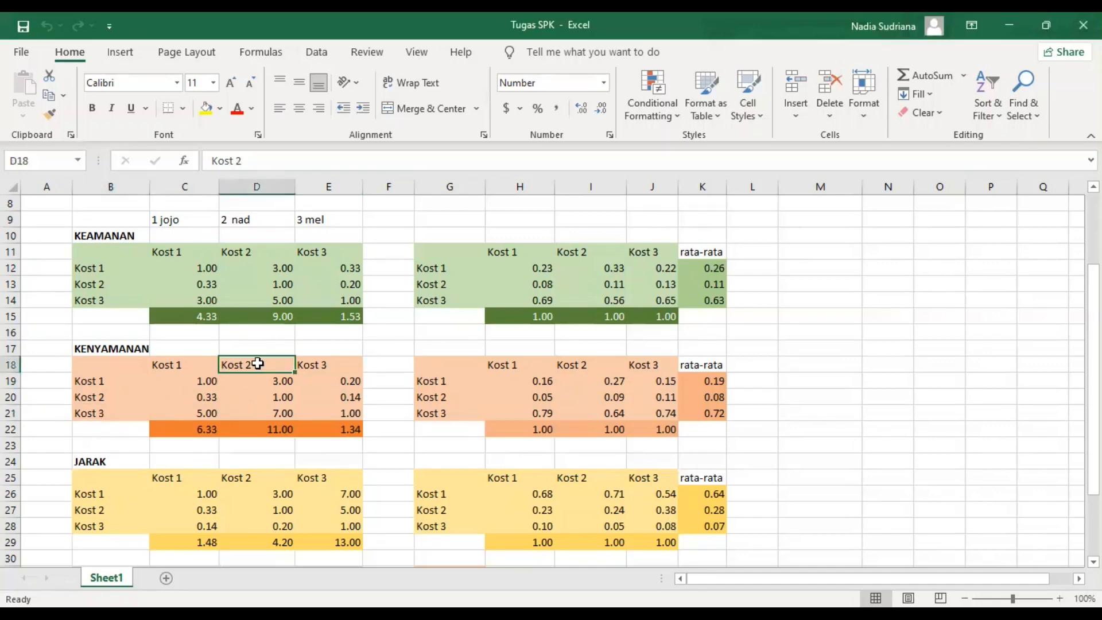
left_click(134, 411)
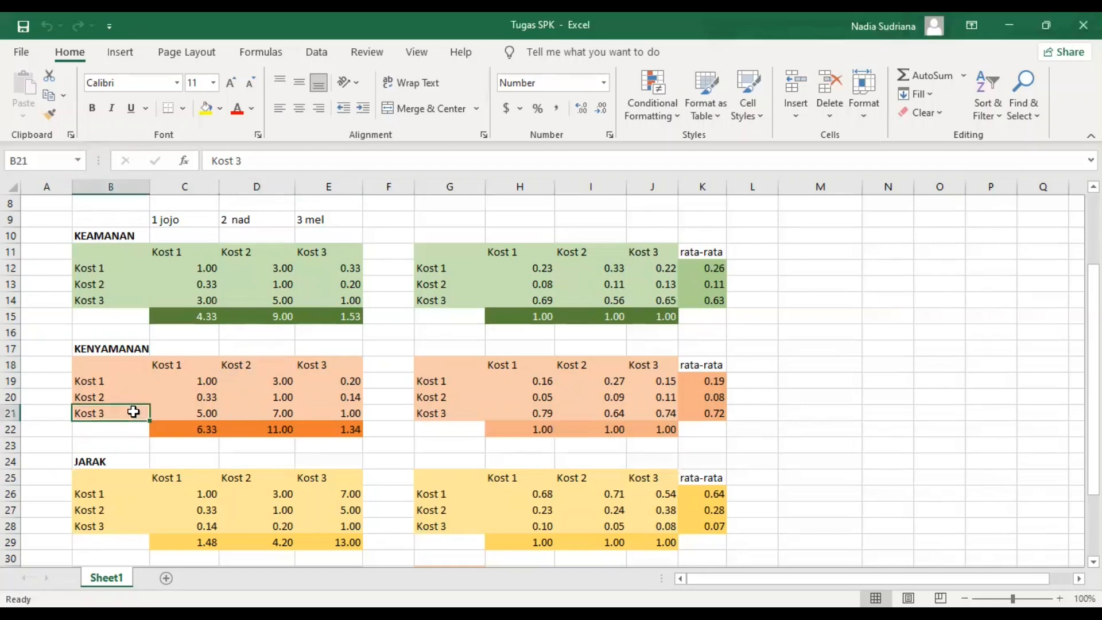
left_click(251, 414)
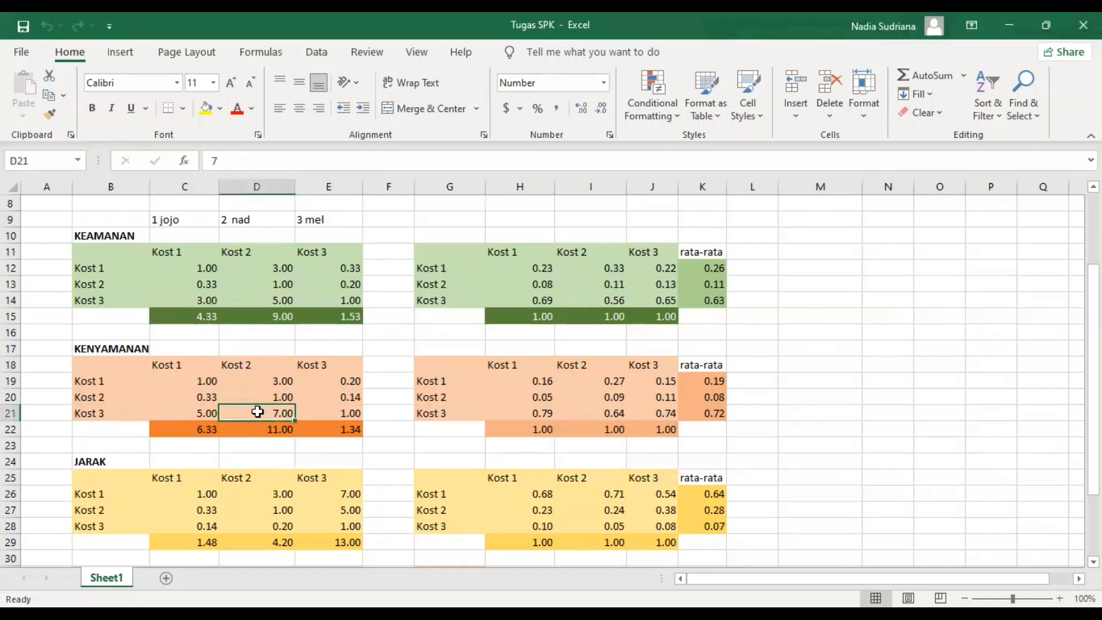
left_click(322, 397)
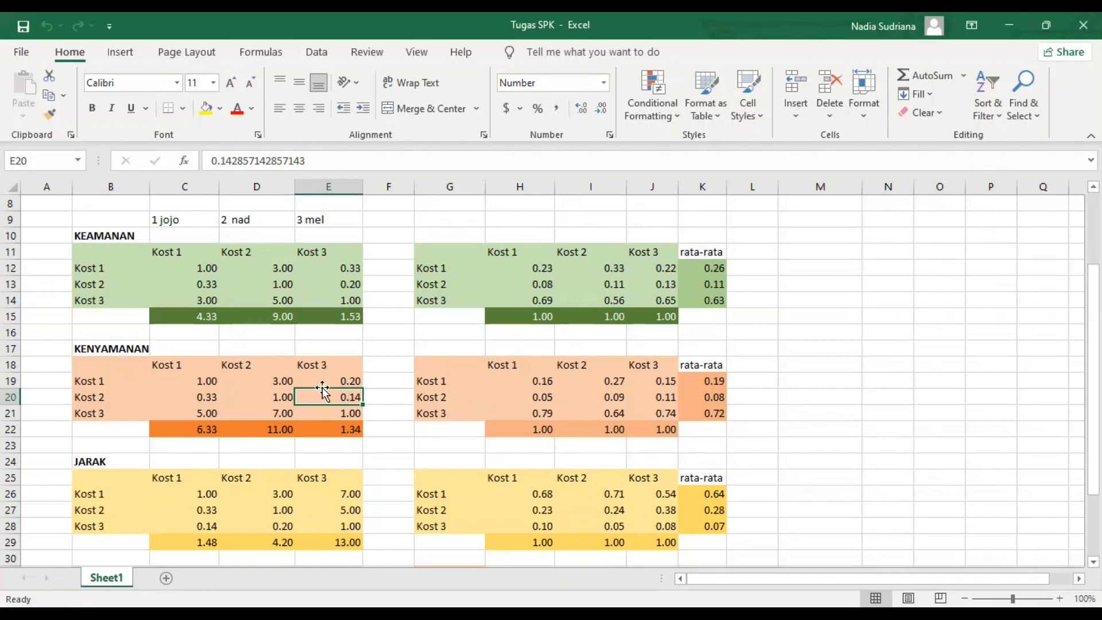
Step: Examine the normalized Kost 1 column of KENYAMANAN in H19:H21, tracing each value in C19:C21 divided by the total in C22
left_click(188, 381)
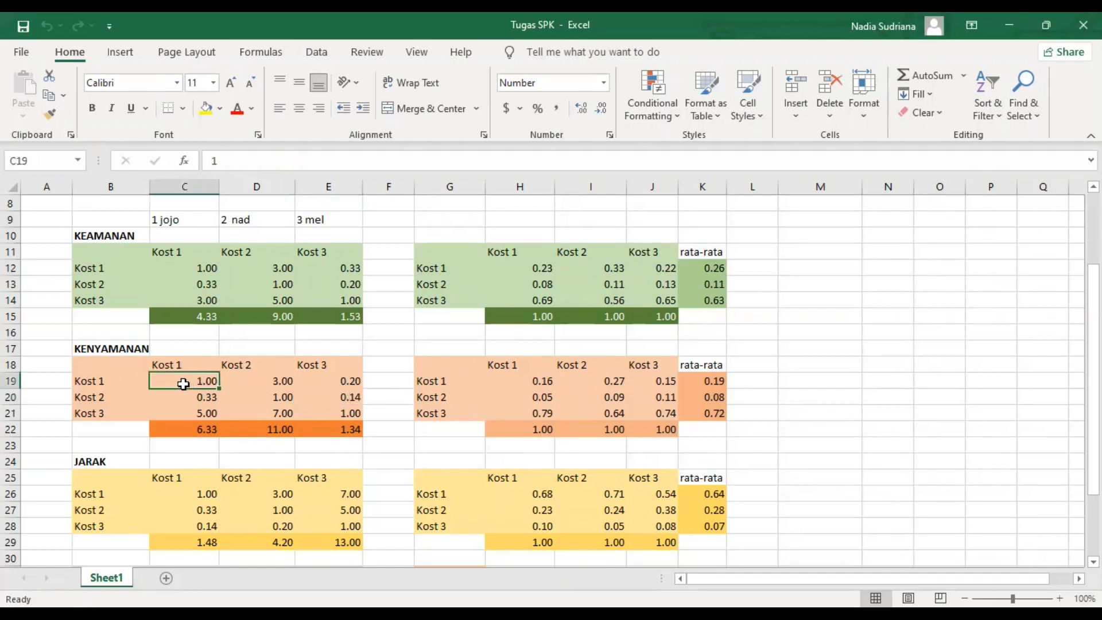
left_click(187, 430)
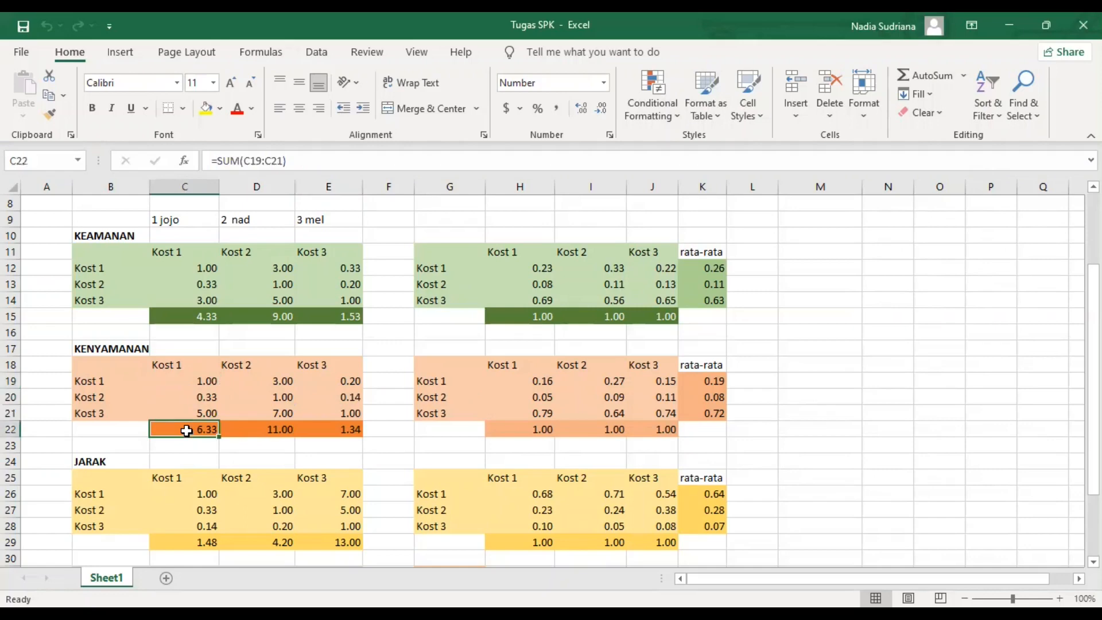
left_click(511, 380)
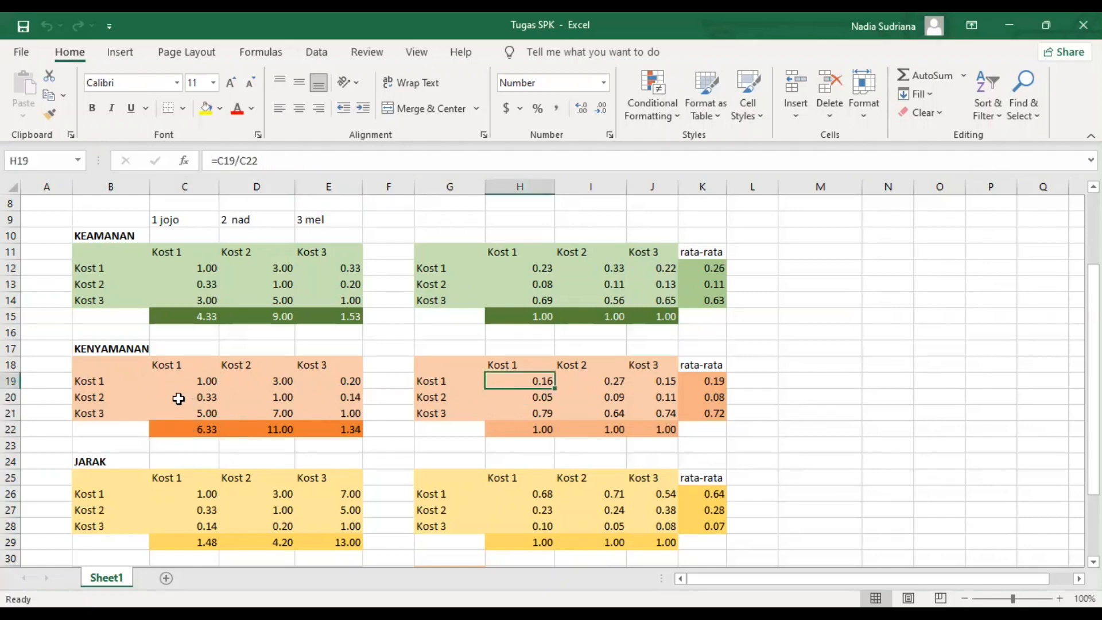
left_click(178, 398)
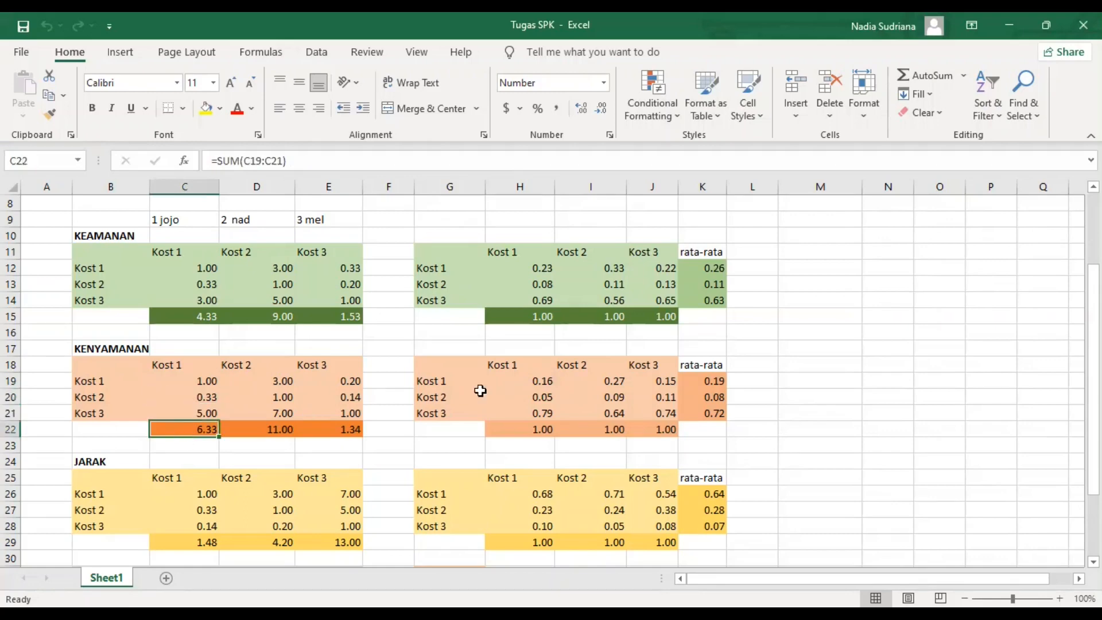
left_click(512, 400)
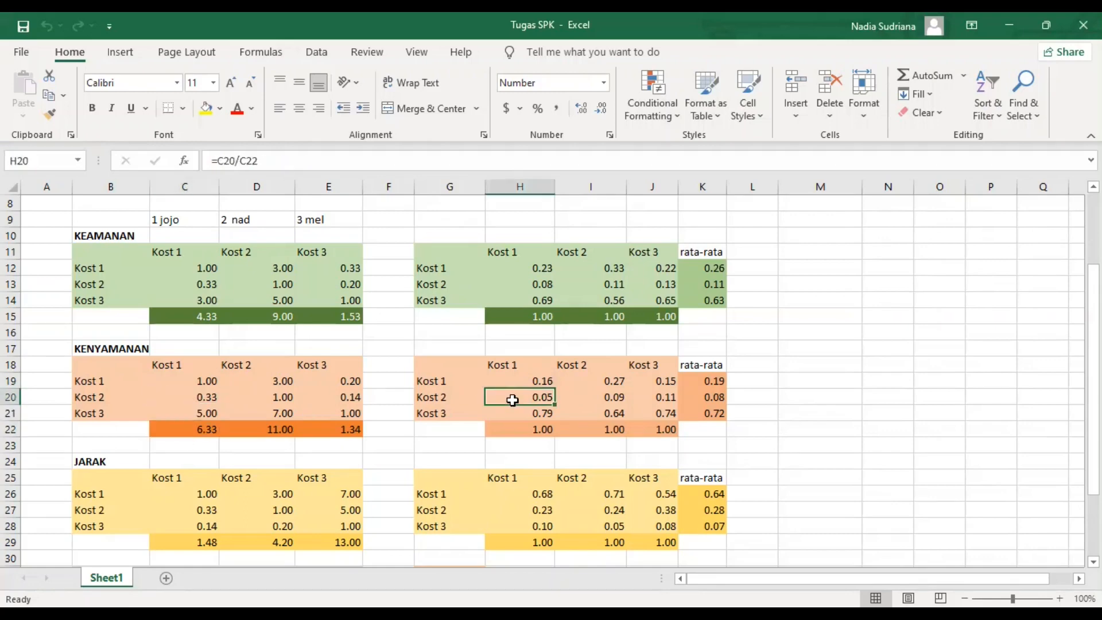
left_click(186, 413)
left_click(186, 431)
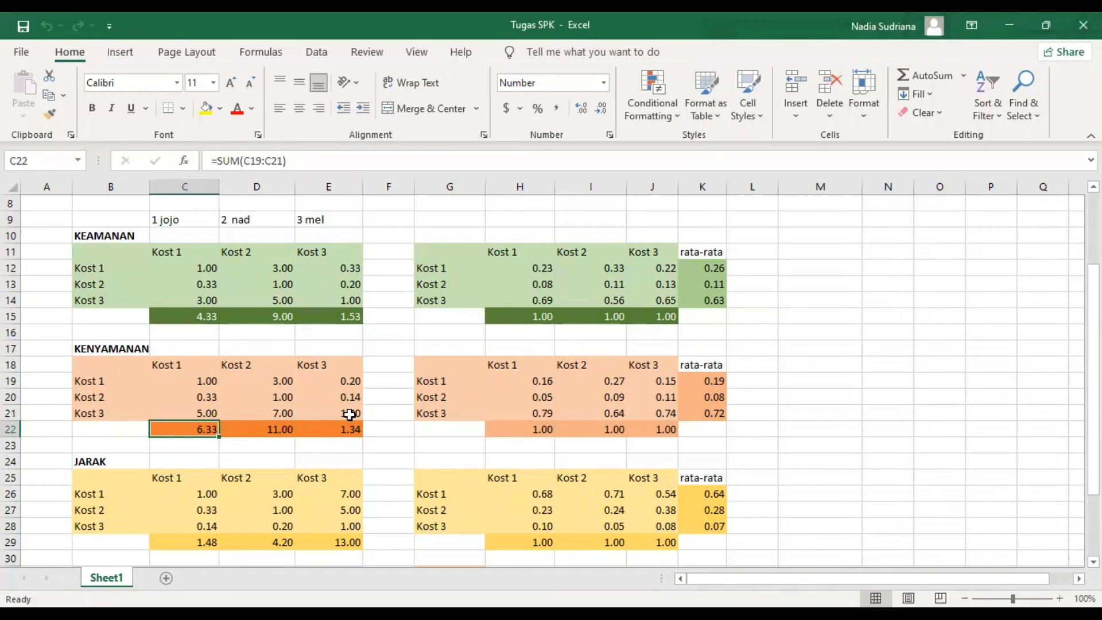
left_click(519, 413)
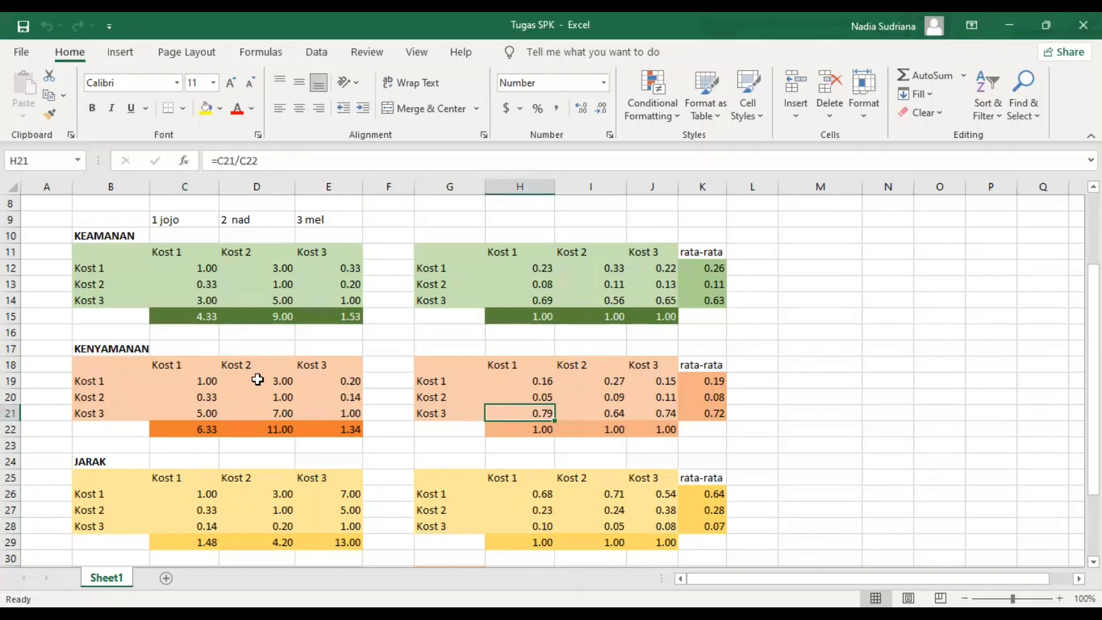
Step: Examine the normalized Kost 2 column of KENYAMANAN in I19:I21, tracing each value in D19:D21 divided by the total in D22
left_click_drag(258, 380, 262, 410)
left_click(261, 430)
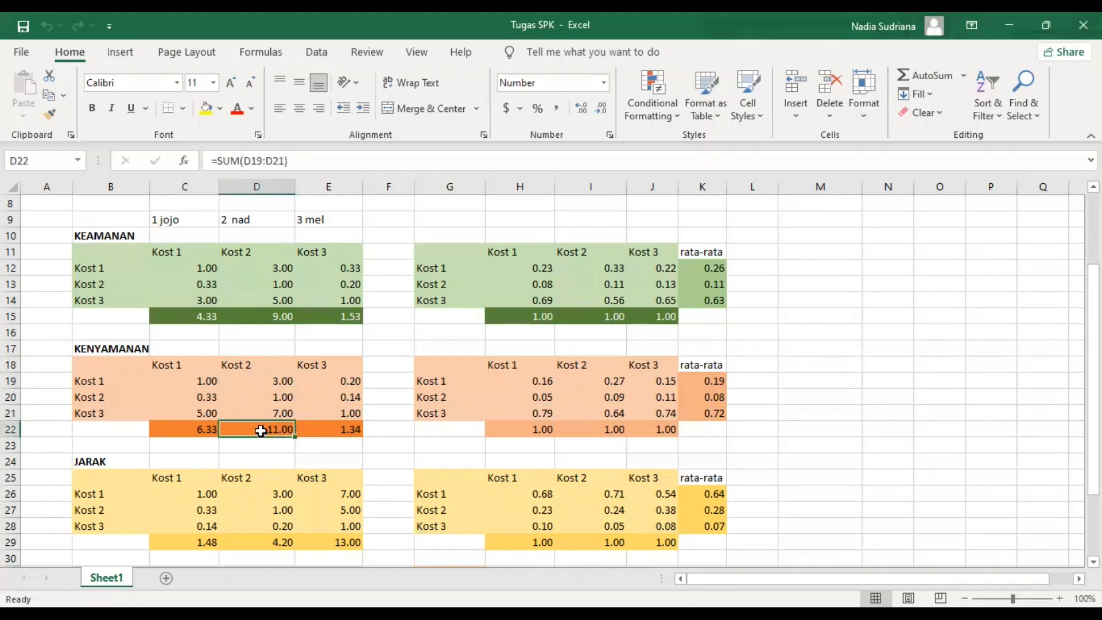
left_click(596, 382)
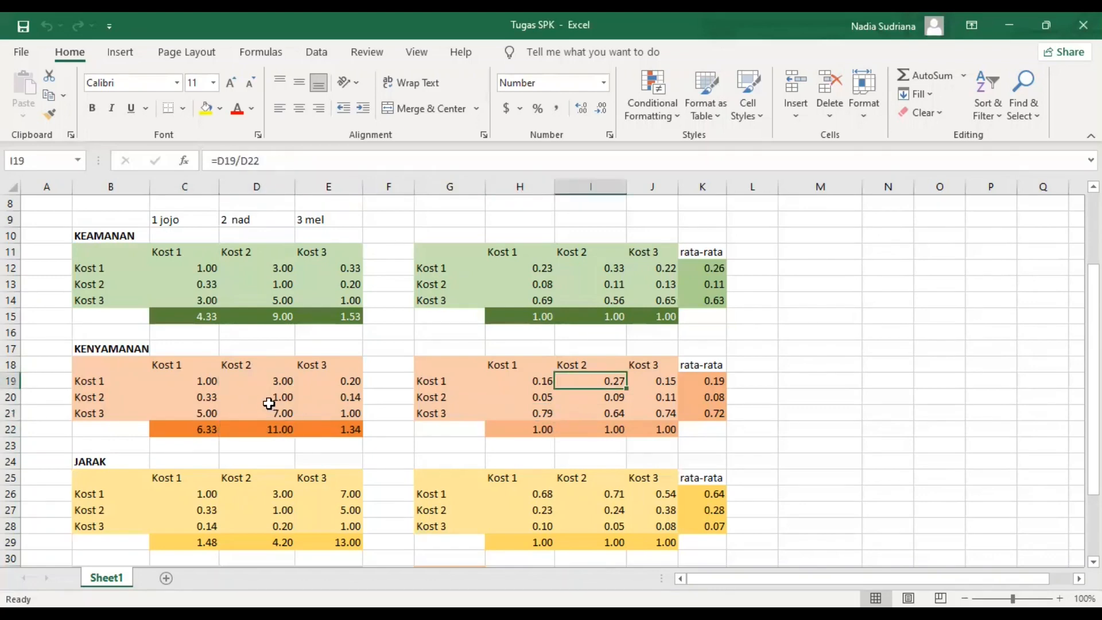
left_click(268, 398)
left_click(261, 431)
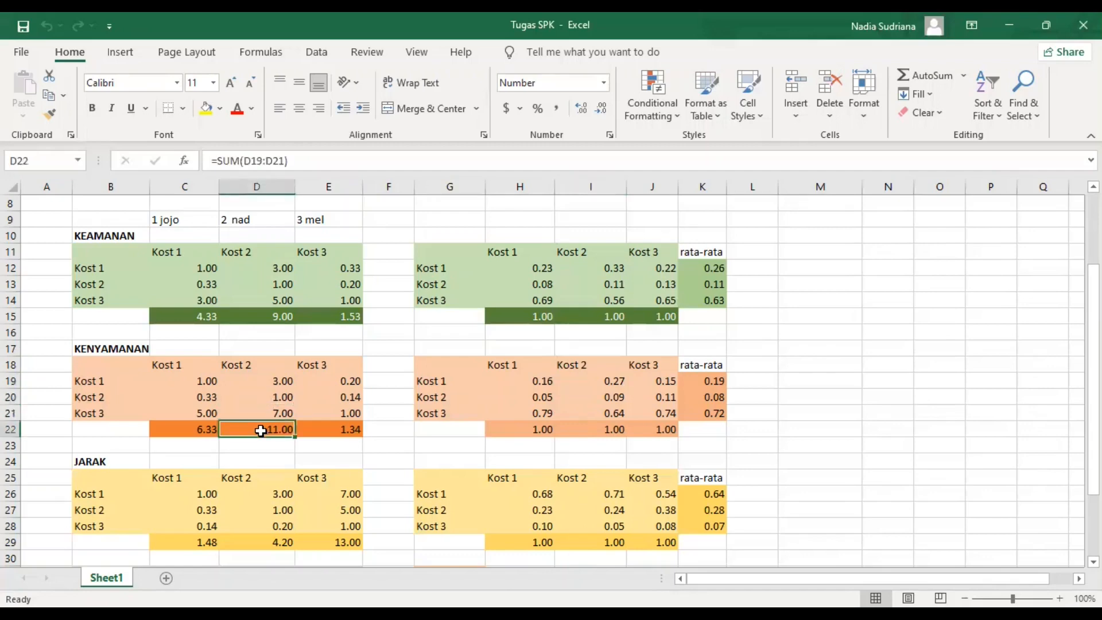
left_click(587, 400)
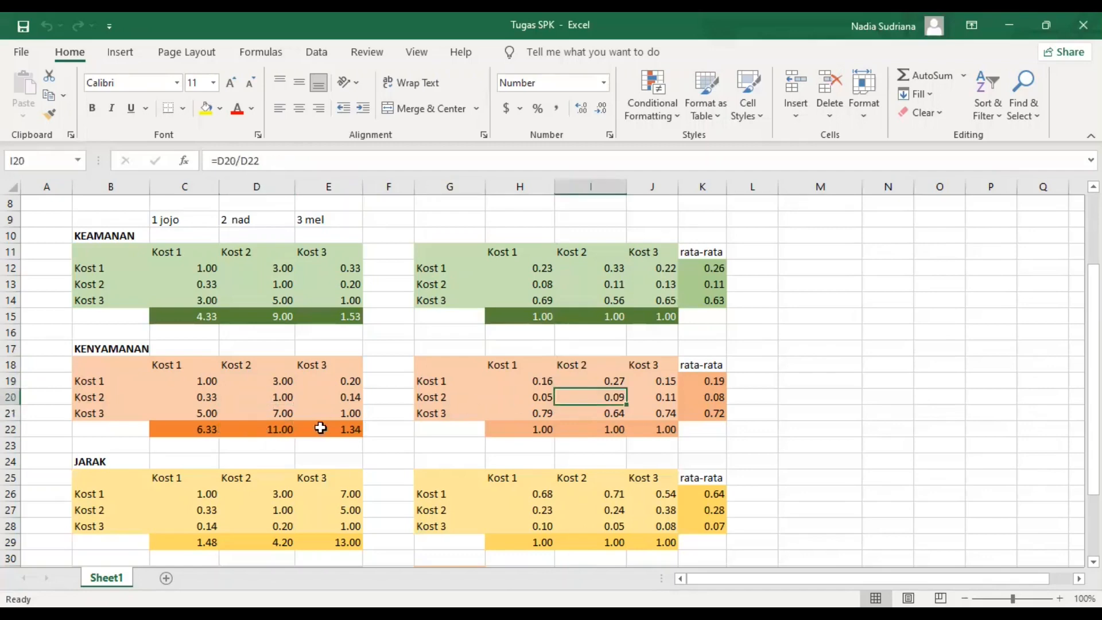
left_click(261, 413)
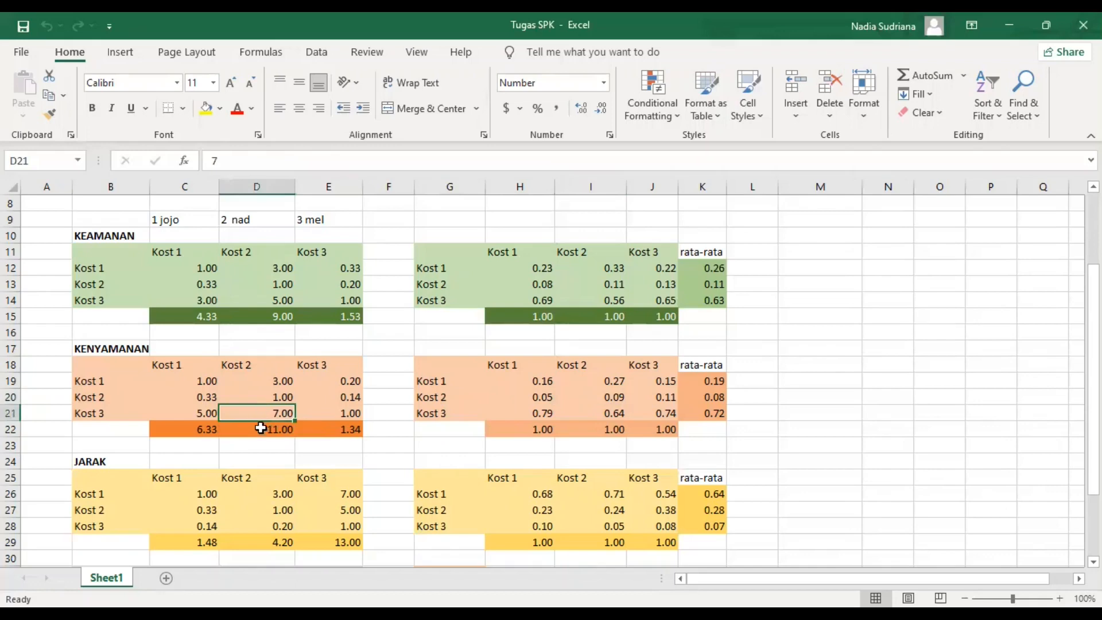
left_click(261, 429)
left_click(588, 414)
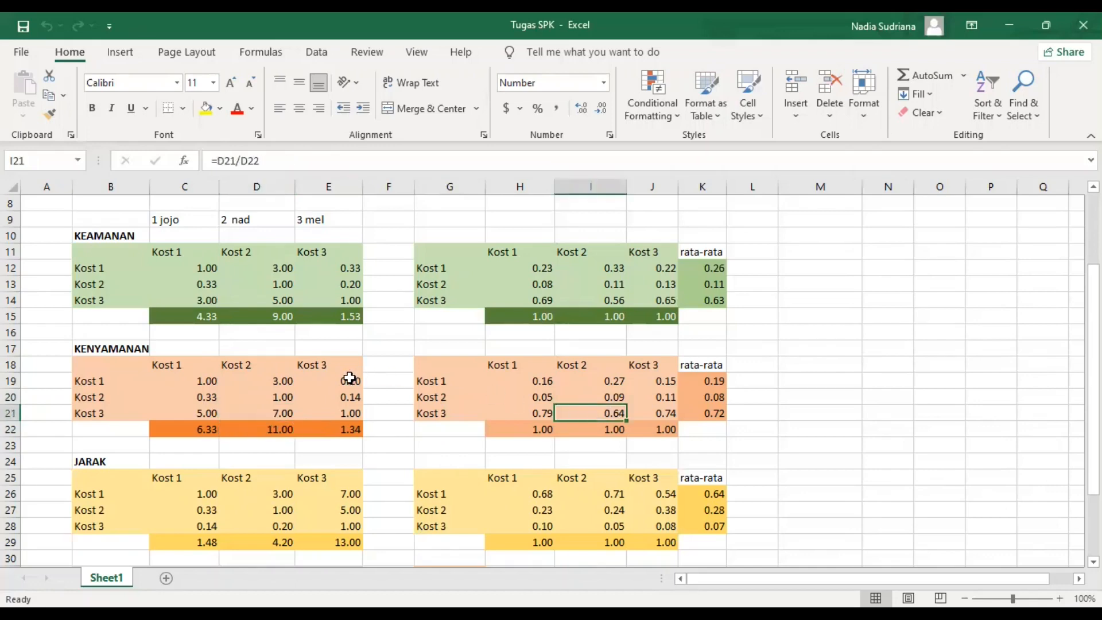
Step: Examine the normalized Kost 3 column of KENYAMANAN in J19:J21, tracing each value in E19:E21 divided by the total in E22
left_click(327, 378)
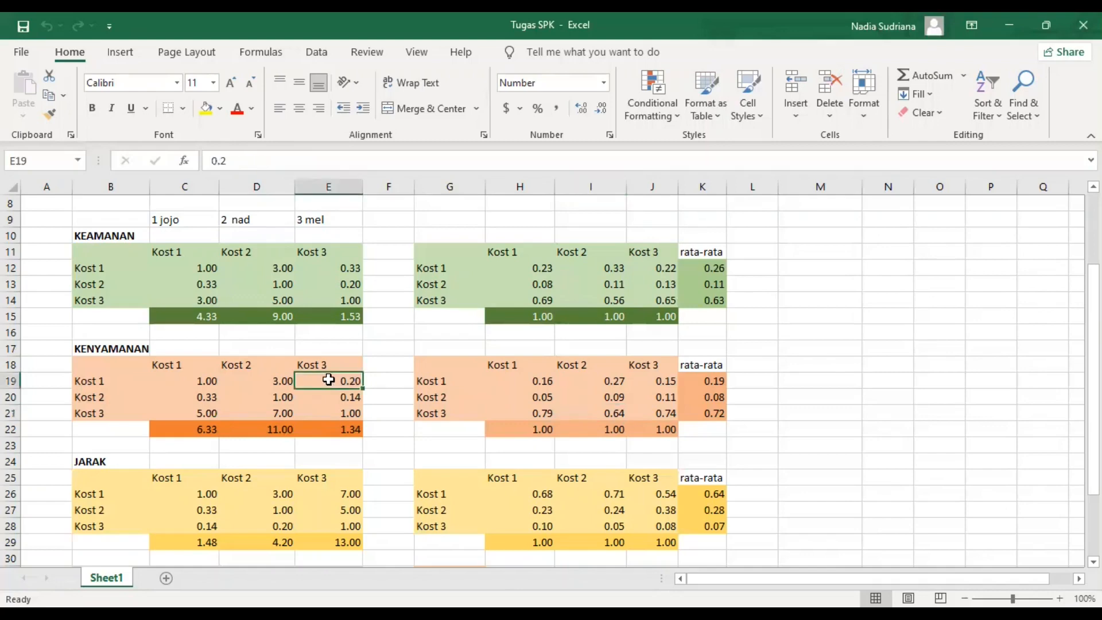
left_click(327, 435)
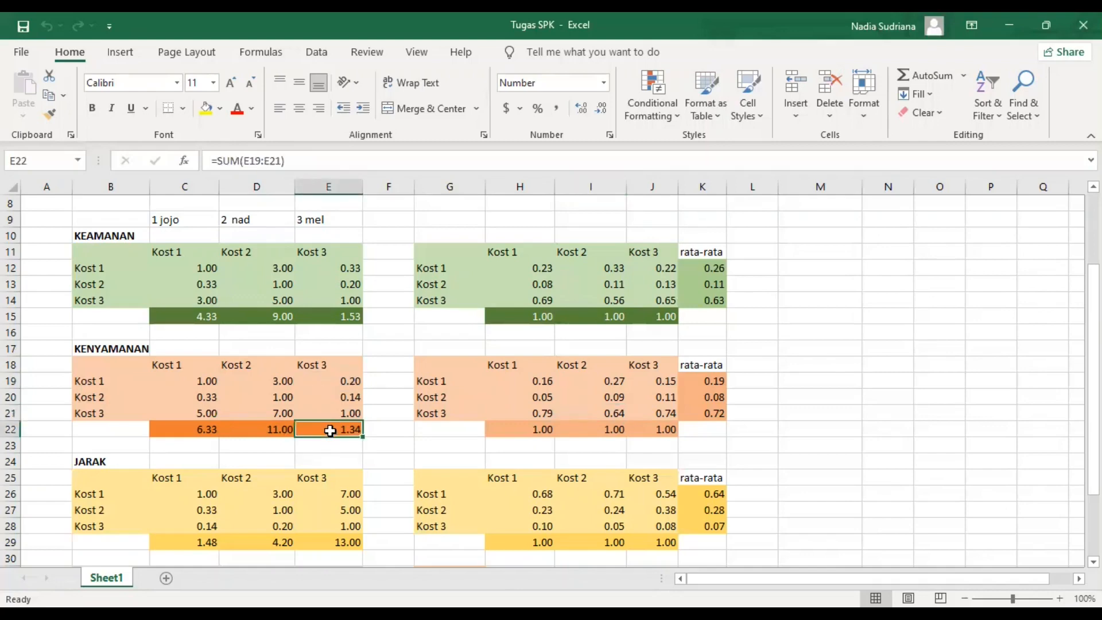
left_click(643, 383)
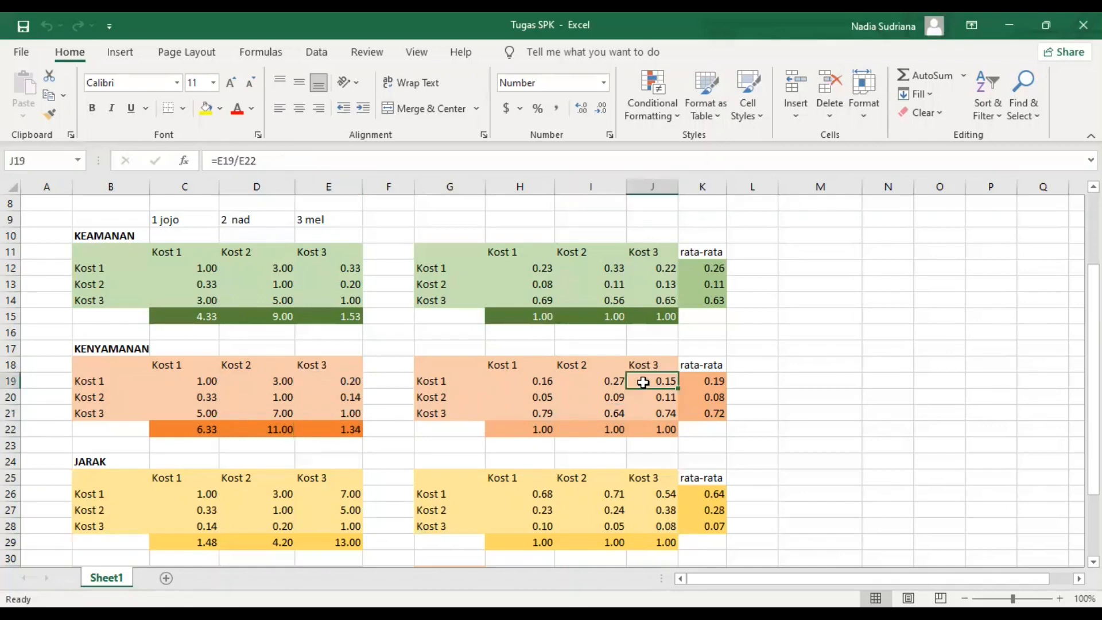
left_click(326, 396)
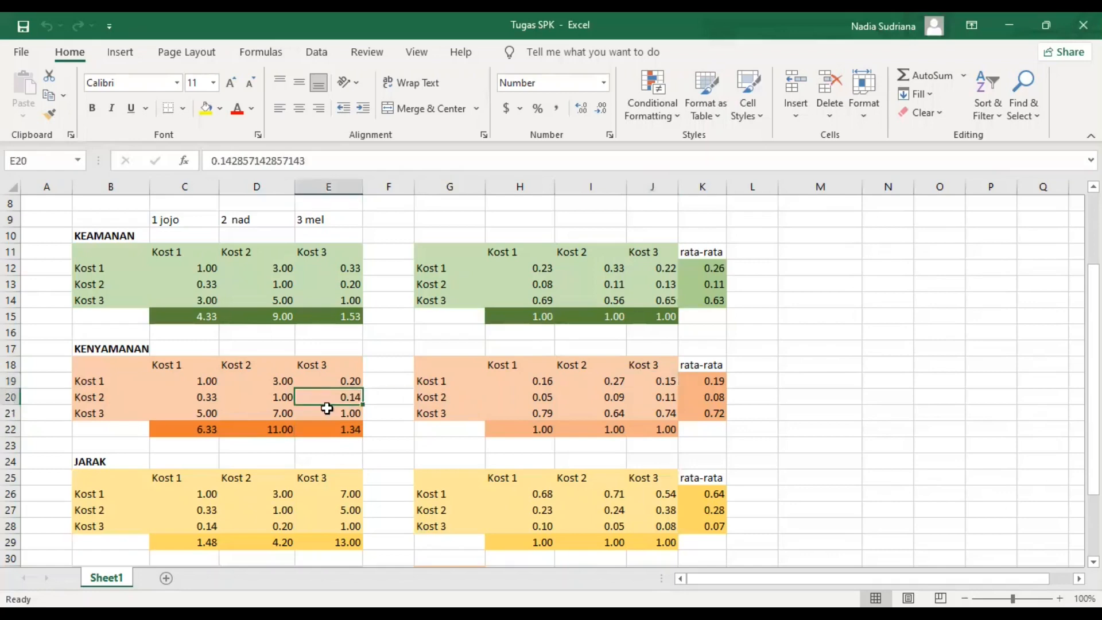
left_click(329, 429)
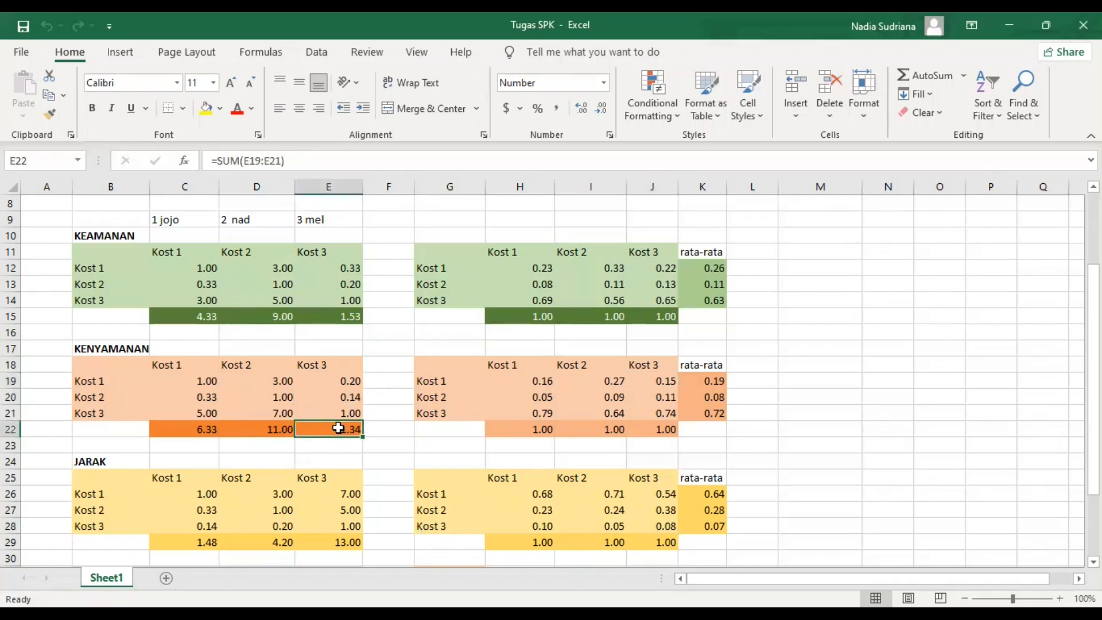
left_click(635, 397)
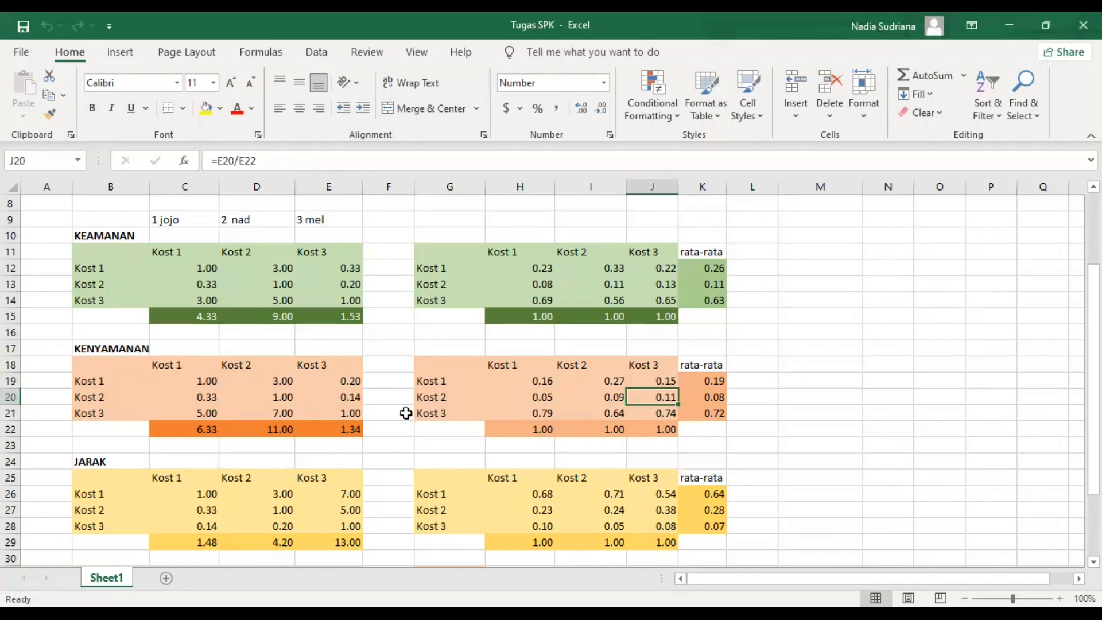
left_click(330, 415)
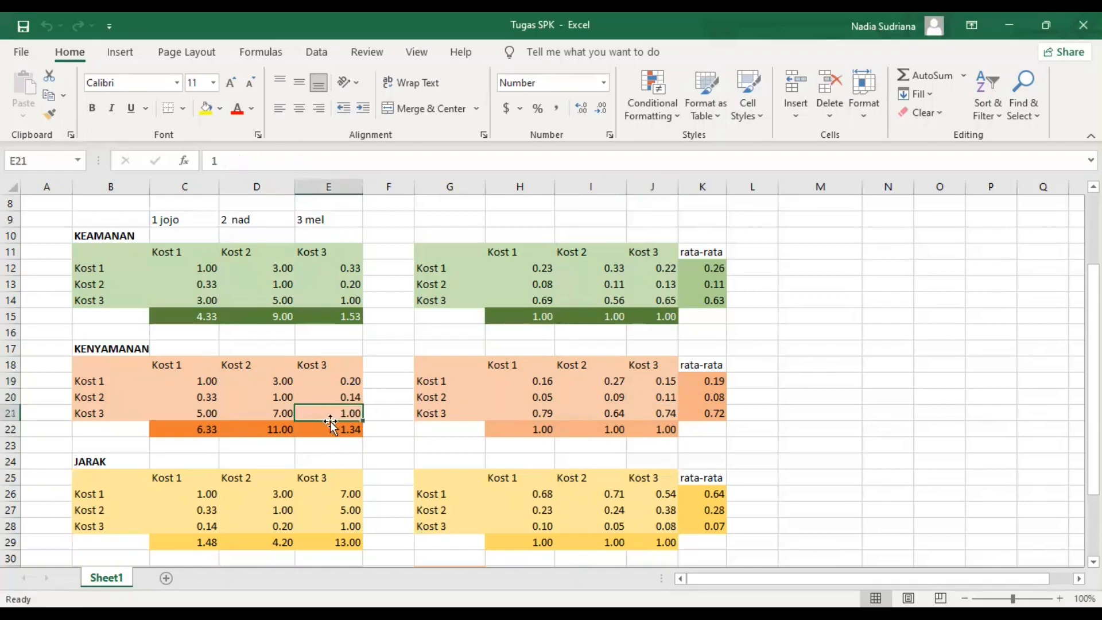
left_click(333, 428)
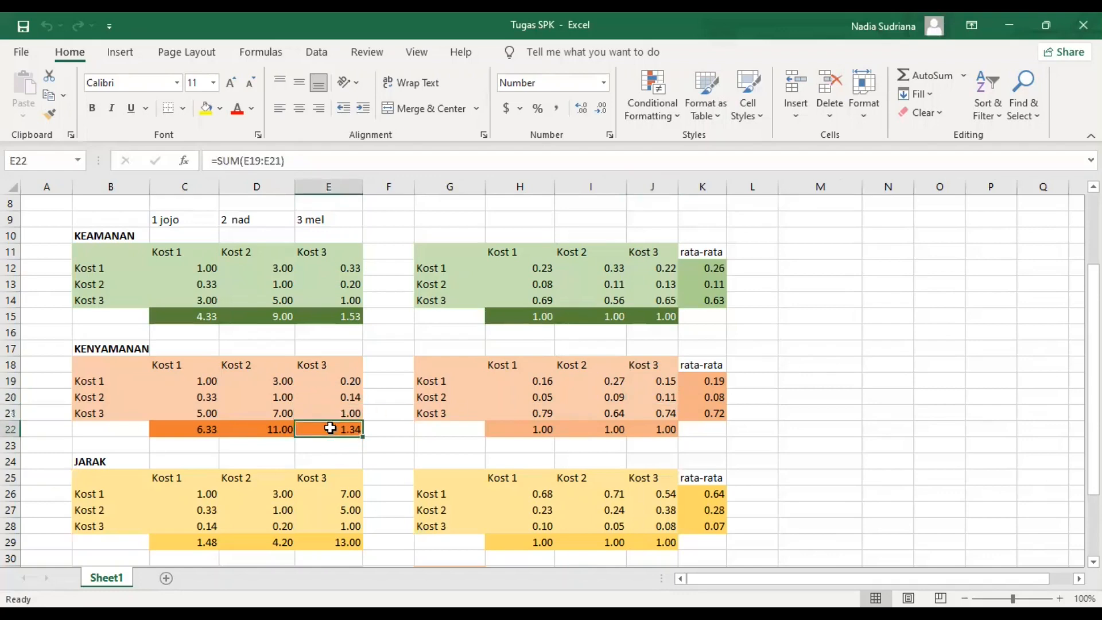
left_click(649, 413)
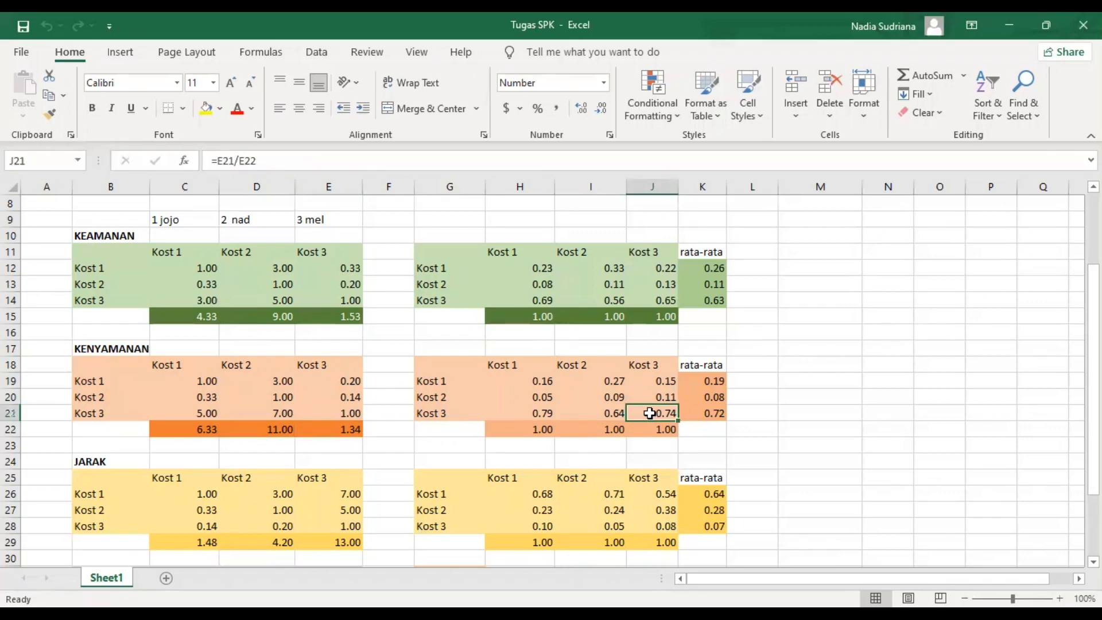
Step: Check the column totals in H22:J22 against the normalized KENYAMANAN values of Kost 1, Kost 2 and Kost 3
left_click_drag(519, 430, 651, 430)
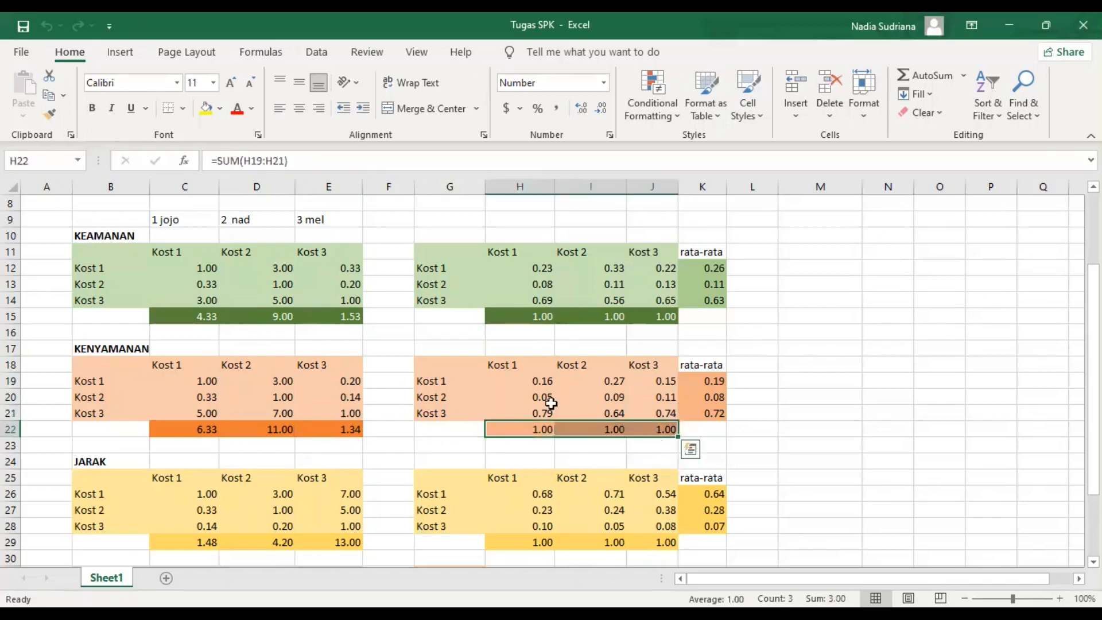
left_click_drag(514, 381, 520, 414)
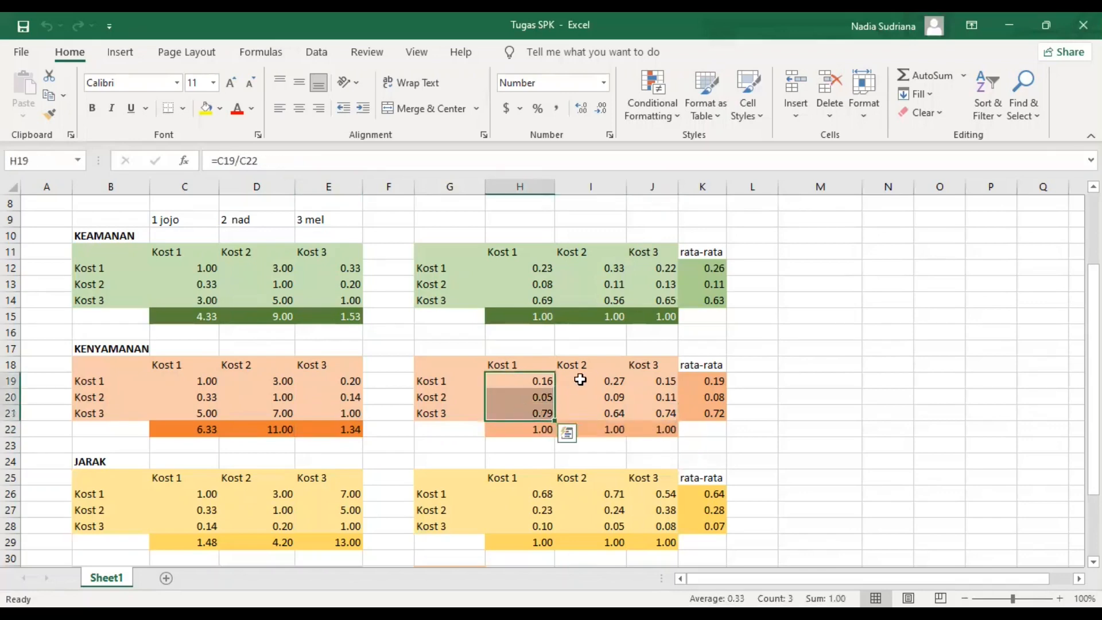
left_click_drag(581, 380, 585, 414)
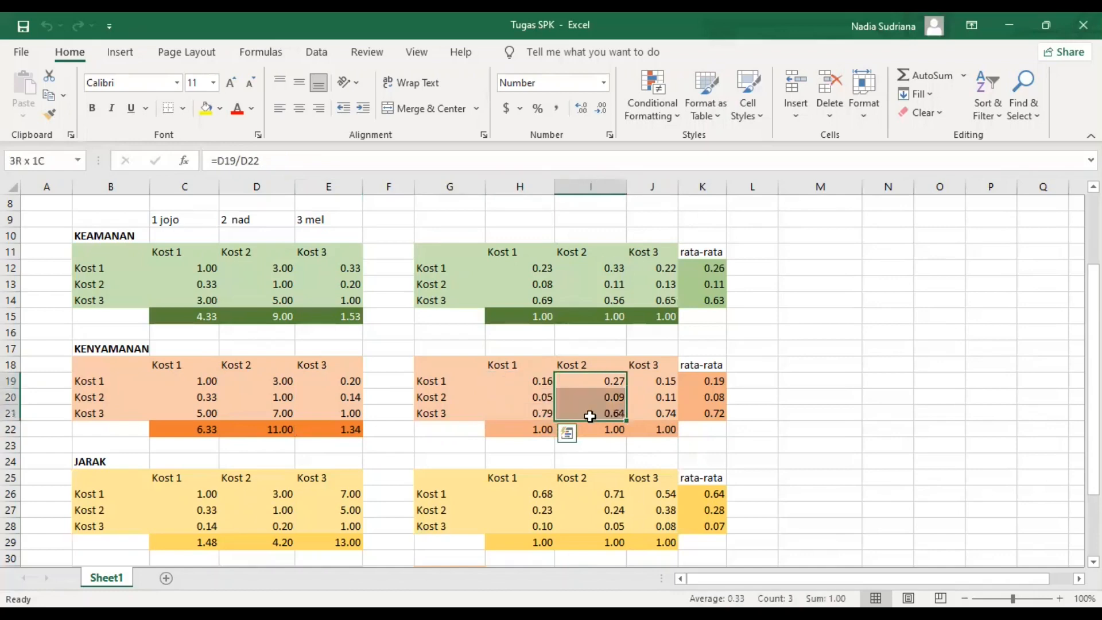
left_click(642, 384)
double_click(638, 382)
left_click(646, 413)
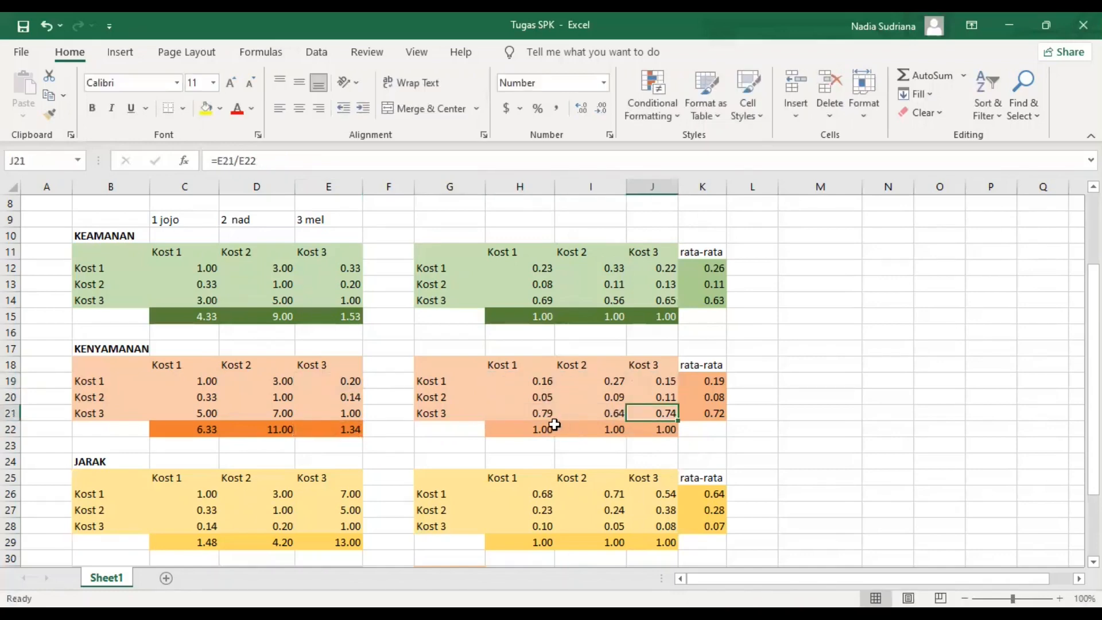
left_click_drag(539, 429, 675, 429)
left_click(691, 431)
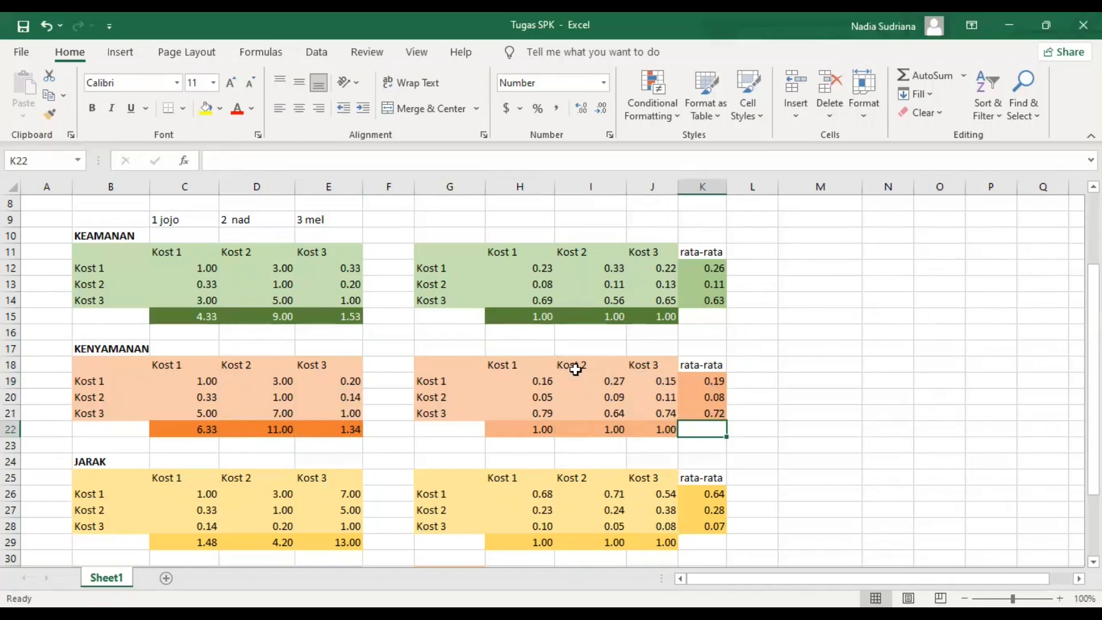
Step: Examine the Kost 1 average in K19 of KENYAMANAN, tracing it to the normalized Kost 1, Kost 2 and Kost 3 values in H19:J19
left_click_drag(530, 379, 637, 383)
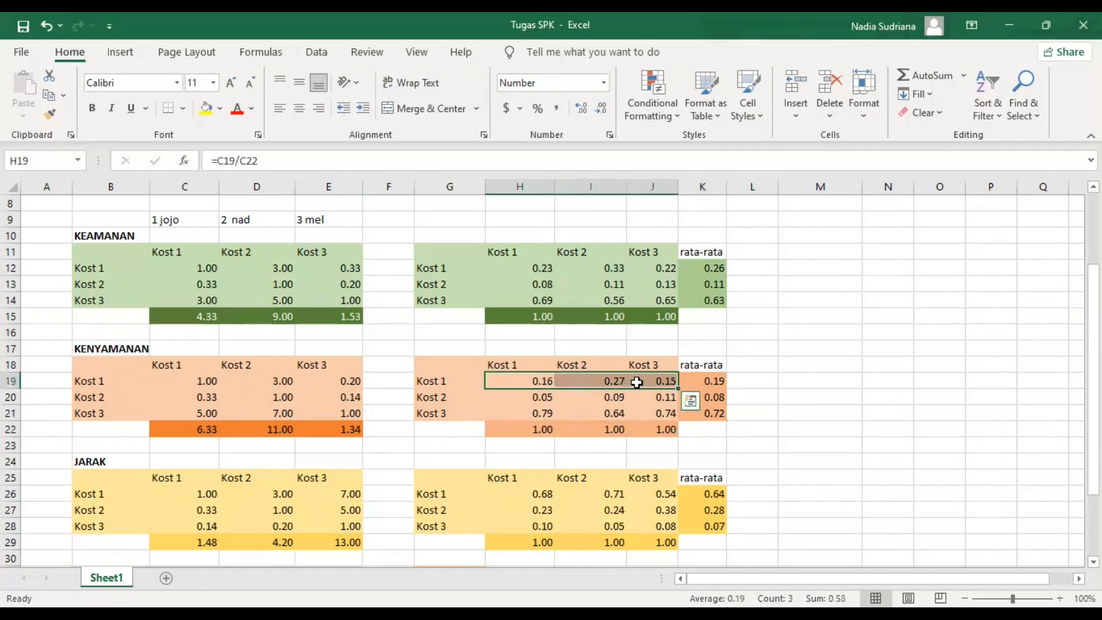
left_click(527, 363)
left_click(587, 365)
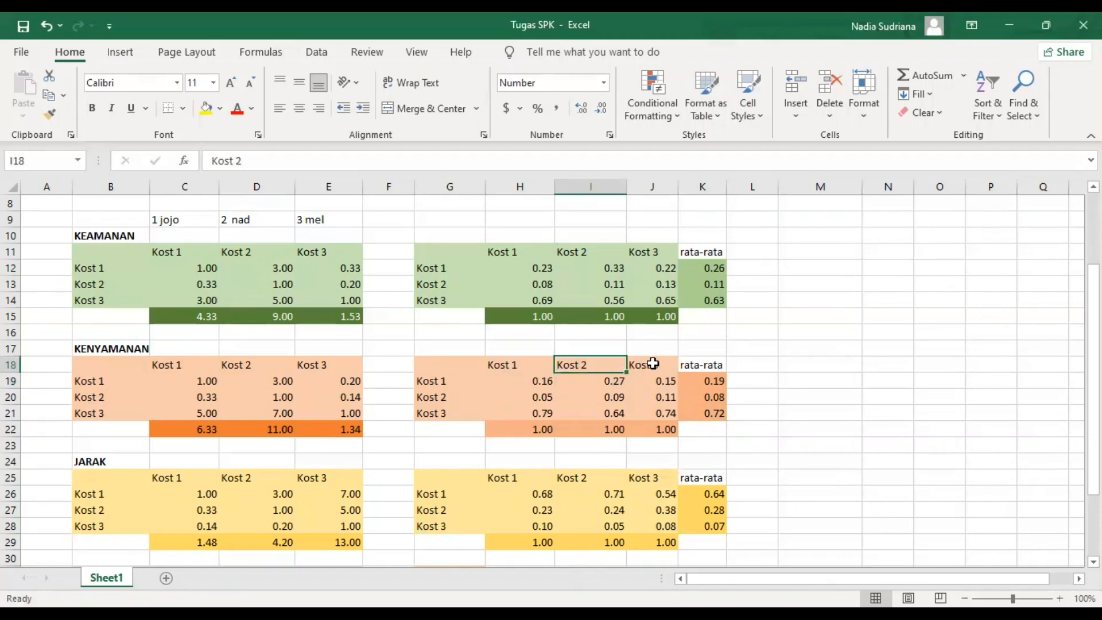
left_click(653, 363)
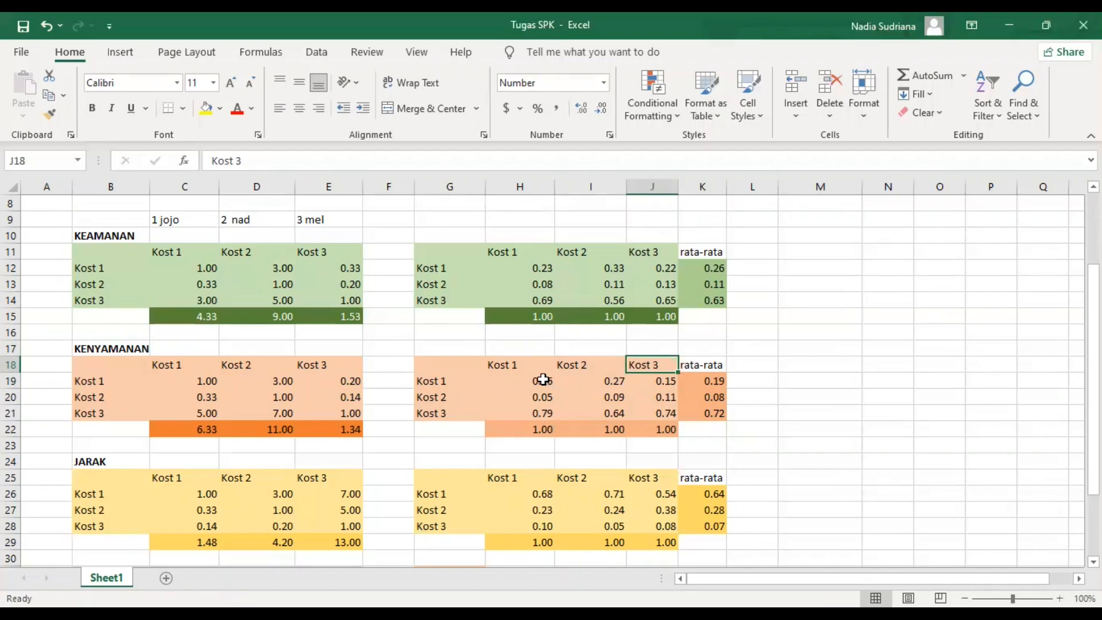
left_click_drag(514, 385, 665, 381)
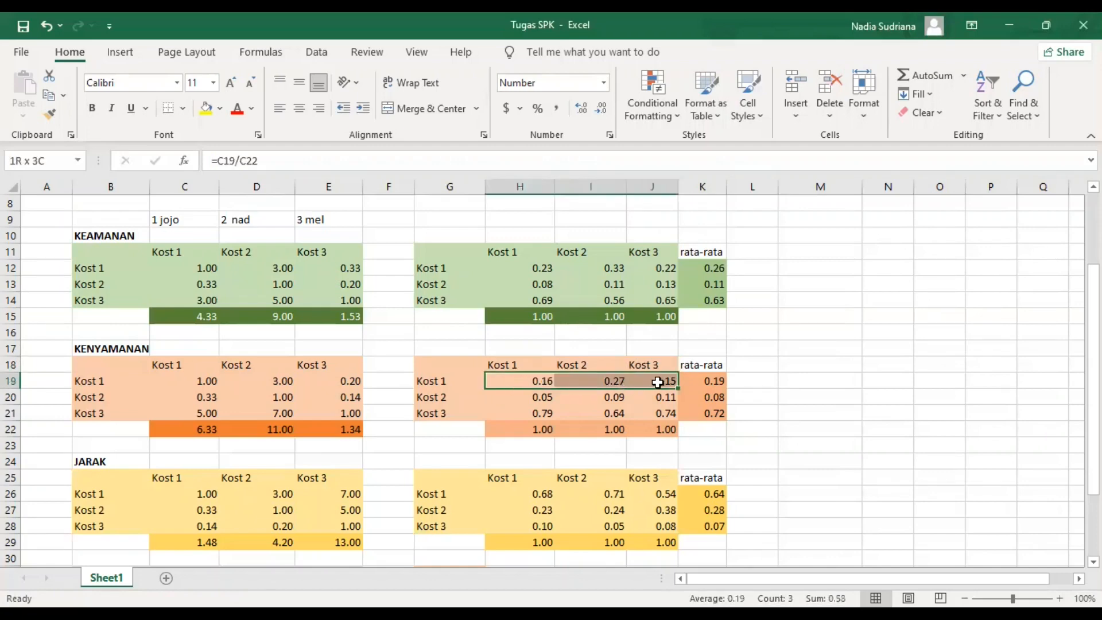
left_click(521, 380)
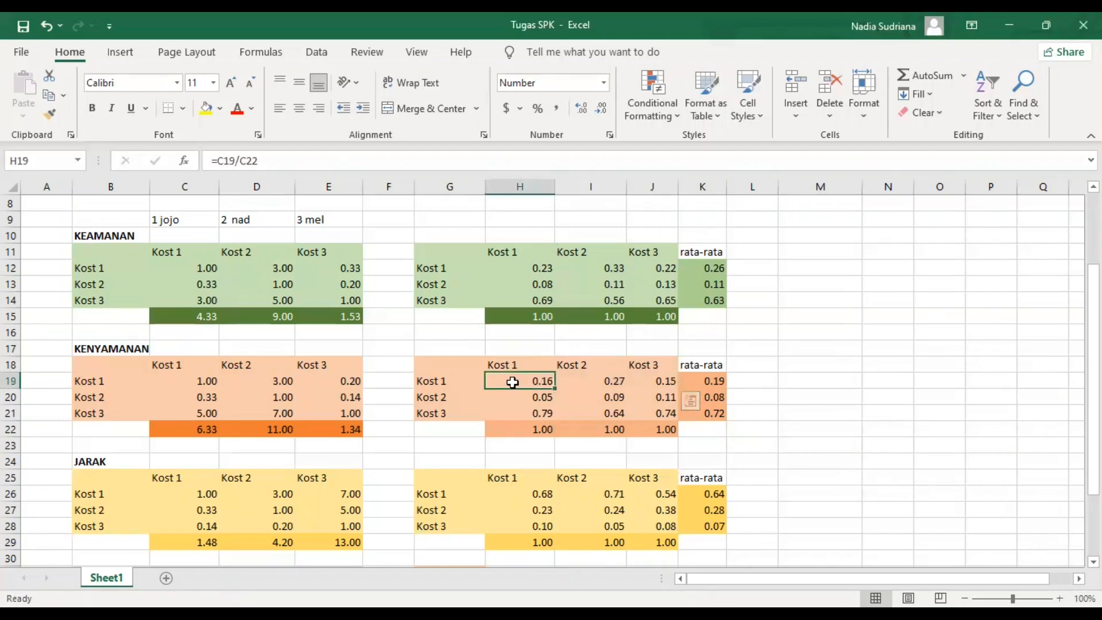
left_click(587, 383)
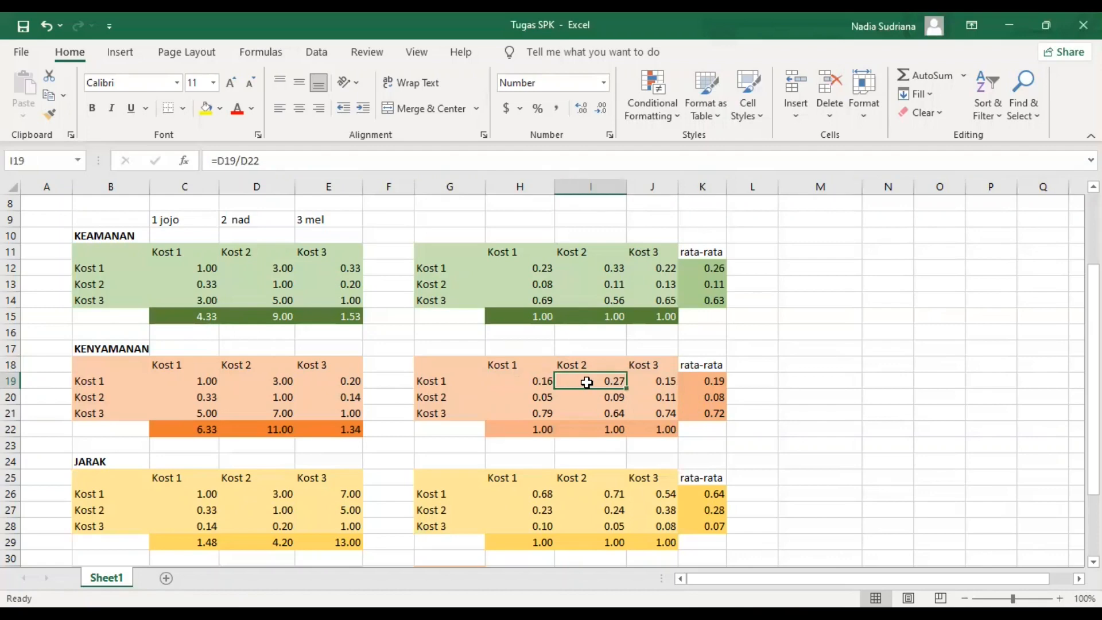
left_click(644, 379)
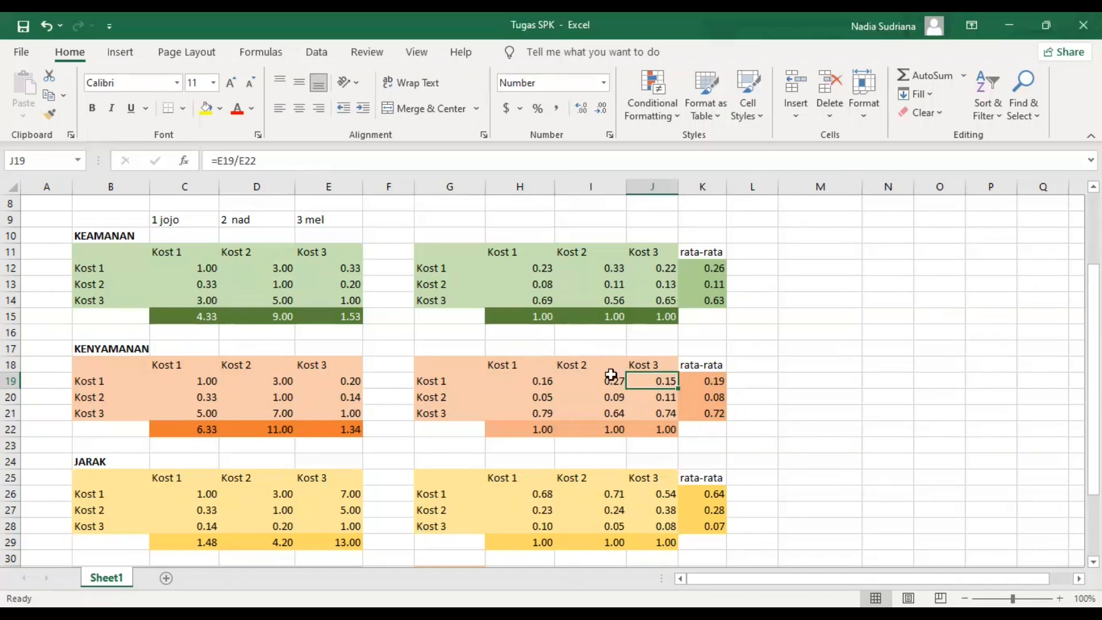
left_click(701, 381)
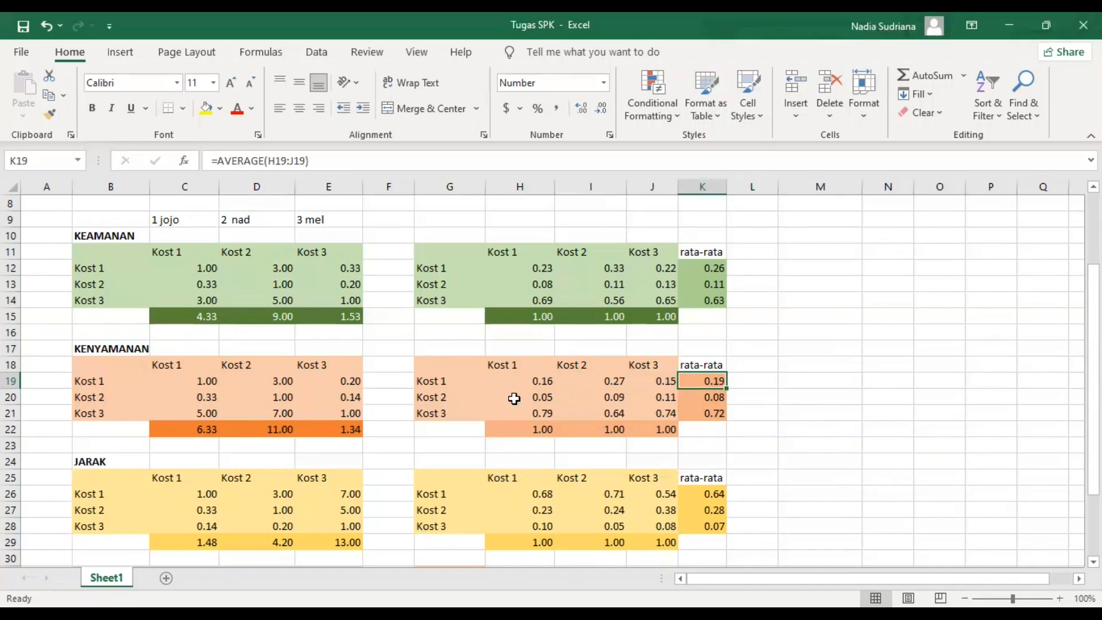
Step: Examine the Kost 2 average in K20 of KENYAMANAN, tracing it to the normalized values in H20:J20
left_click_drag(514, 396, 651, 405)
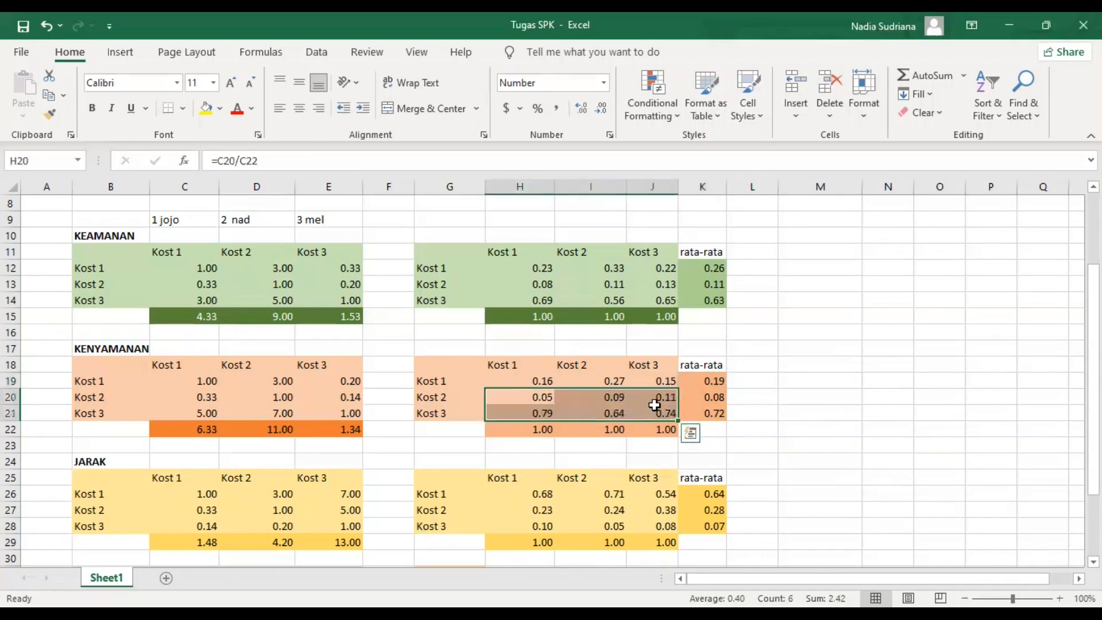
left_click(514, 399)
left_click(597, 397)
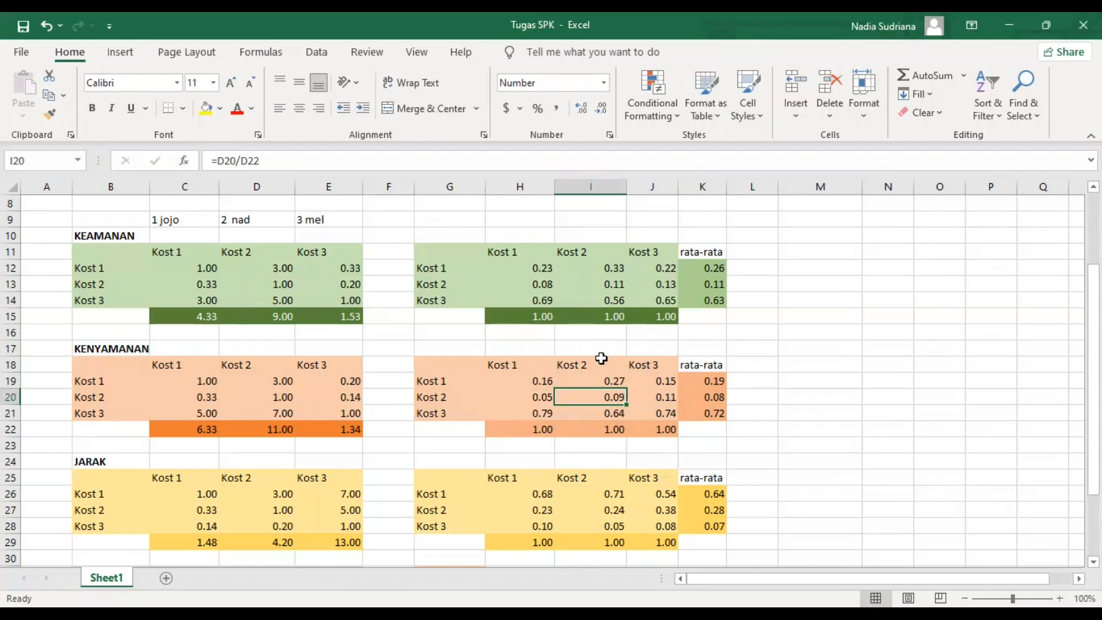
left_click(692, 392)
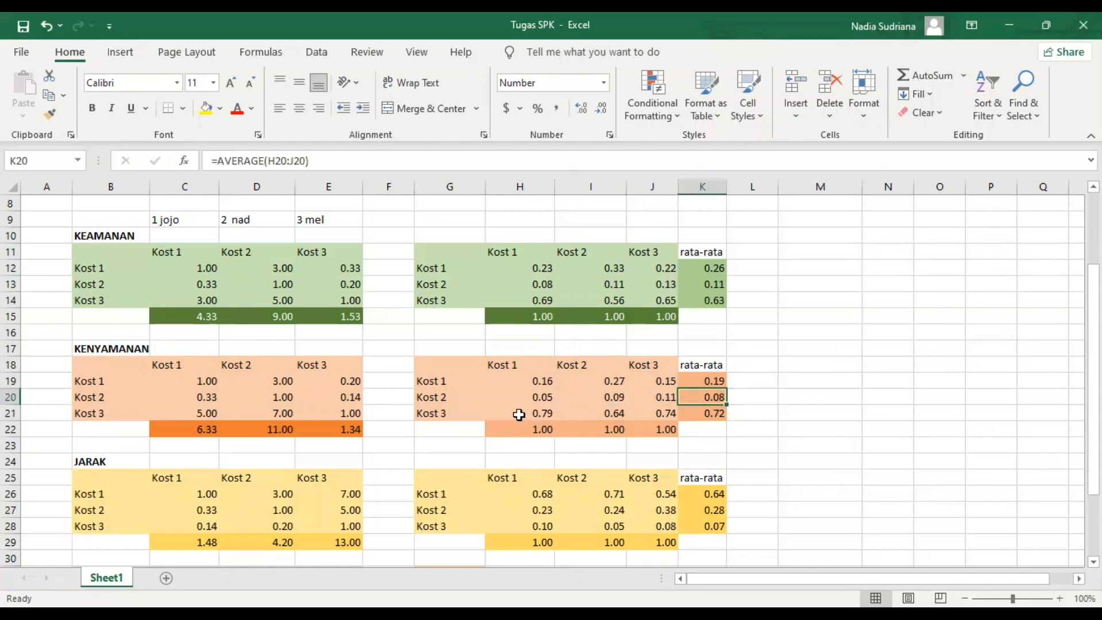
Step: Examine the Kost 3 average in K21 of KENYAMANAN against H21:J21, and review the whole rata-rata column K19:K21
left_click_drag(519, 414, 639, 413)
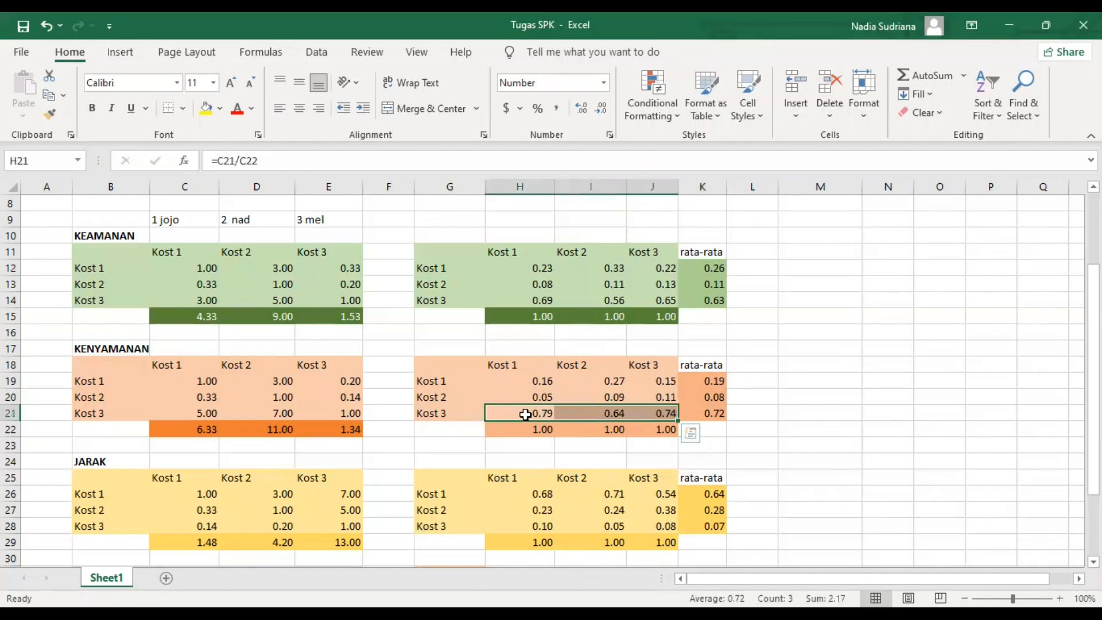
left_click(526, 415)
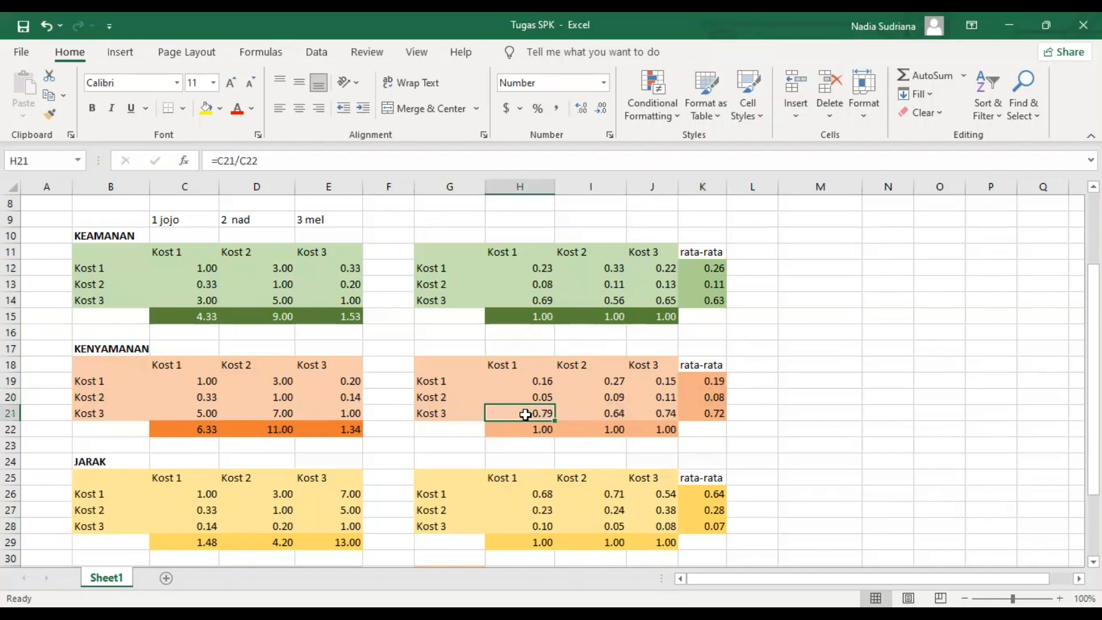
left_click(586, 413)
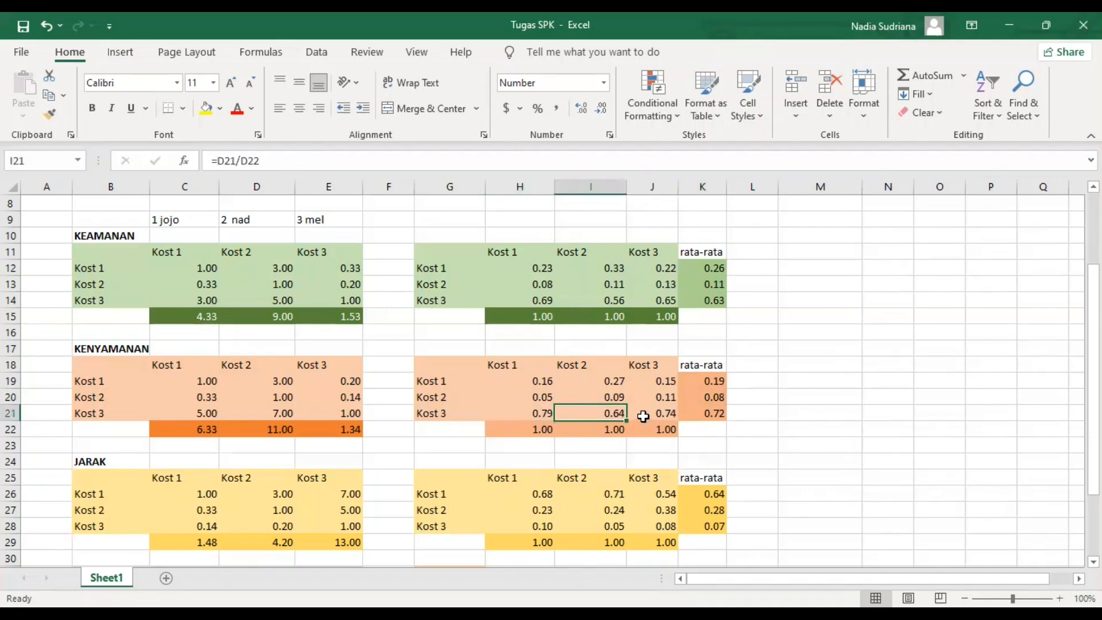
left_click(648, 413)
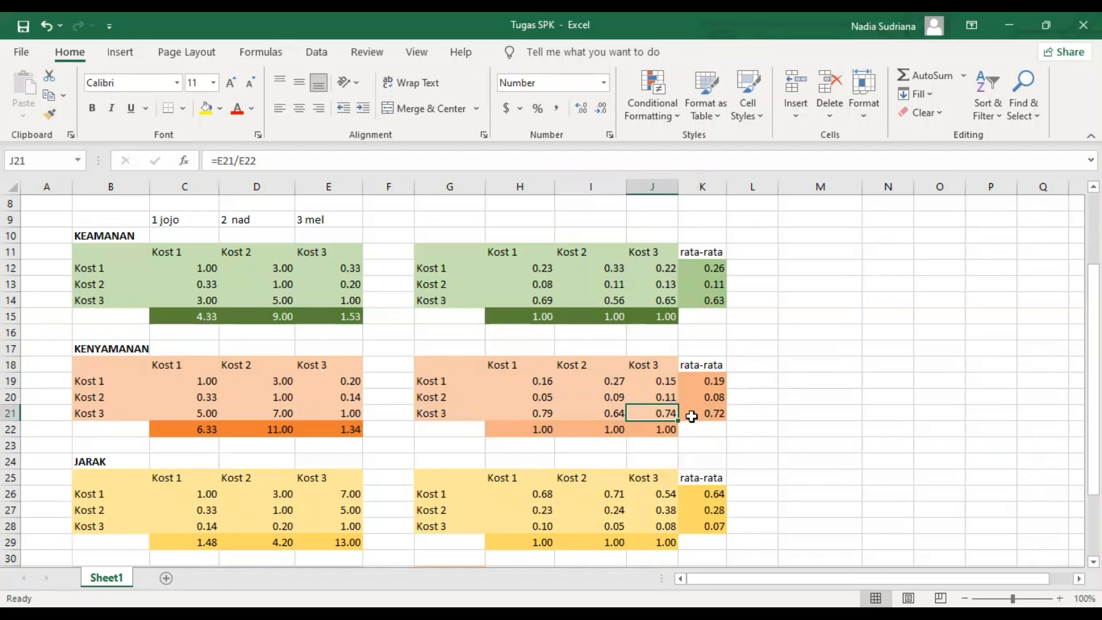
left_click(691, 413)
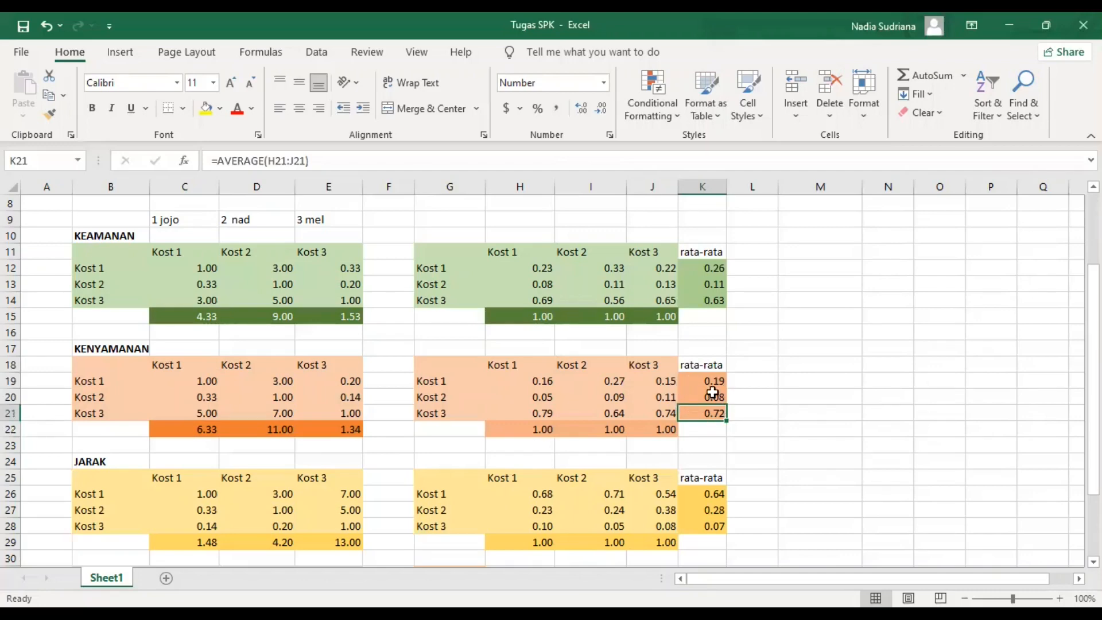
left_click_drag(700, 380, 706, 414)
left_click(740, 418)
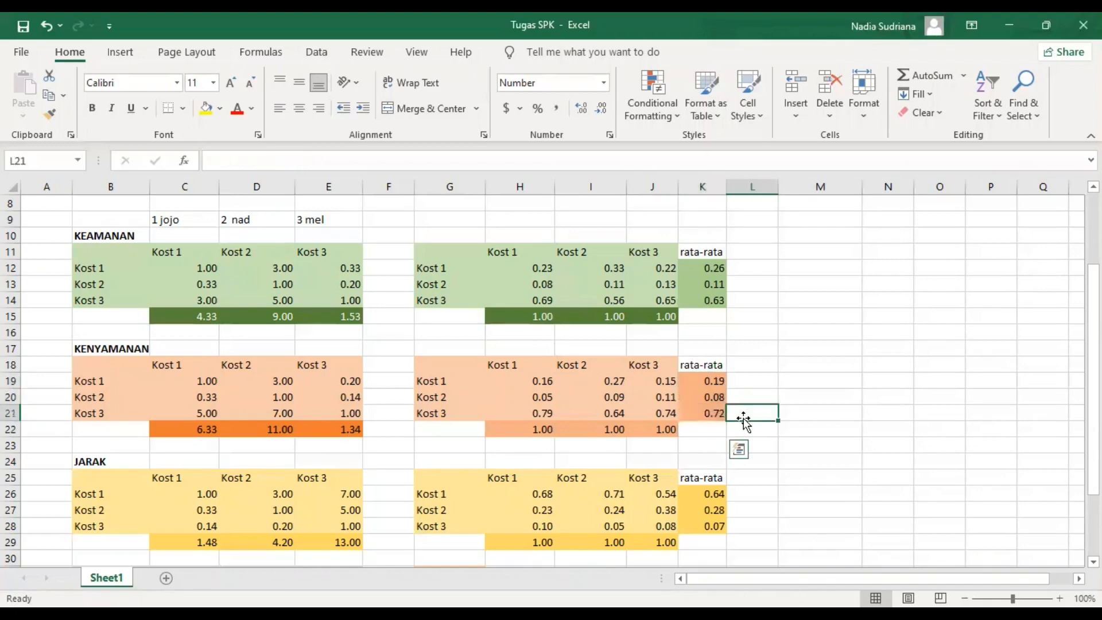
Step: Examine the JARAK comparison values of Kost 1, Kost 2 and Kost 3 in C26:E28 and their column totals in C29:E29
scroll(744, 419, "down", 1)
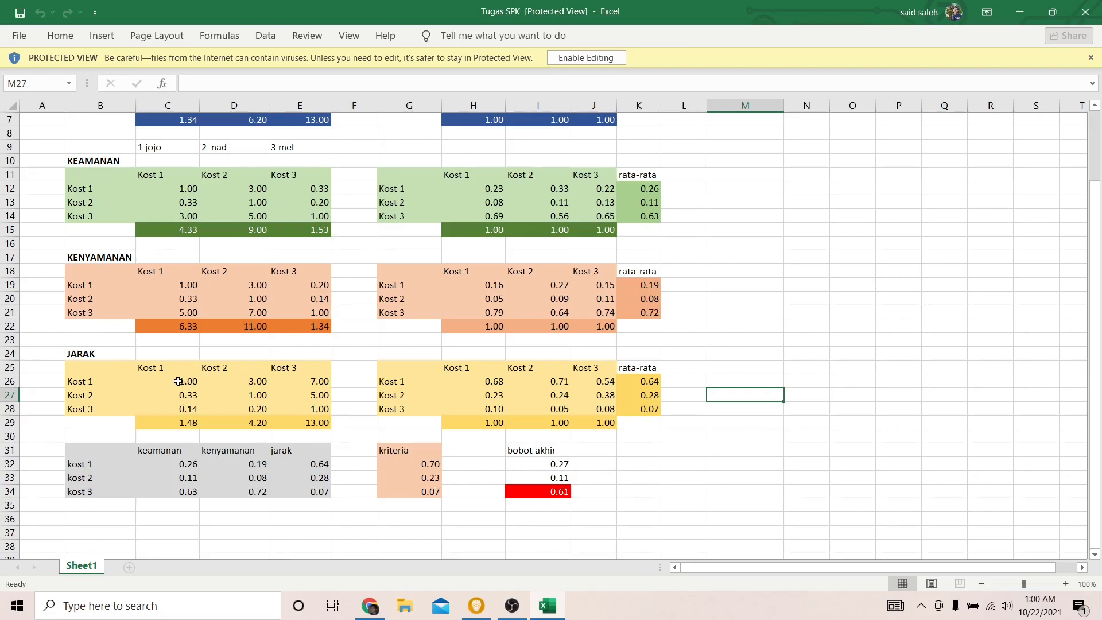
left_click(183, 424)
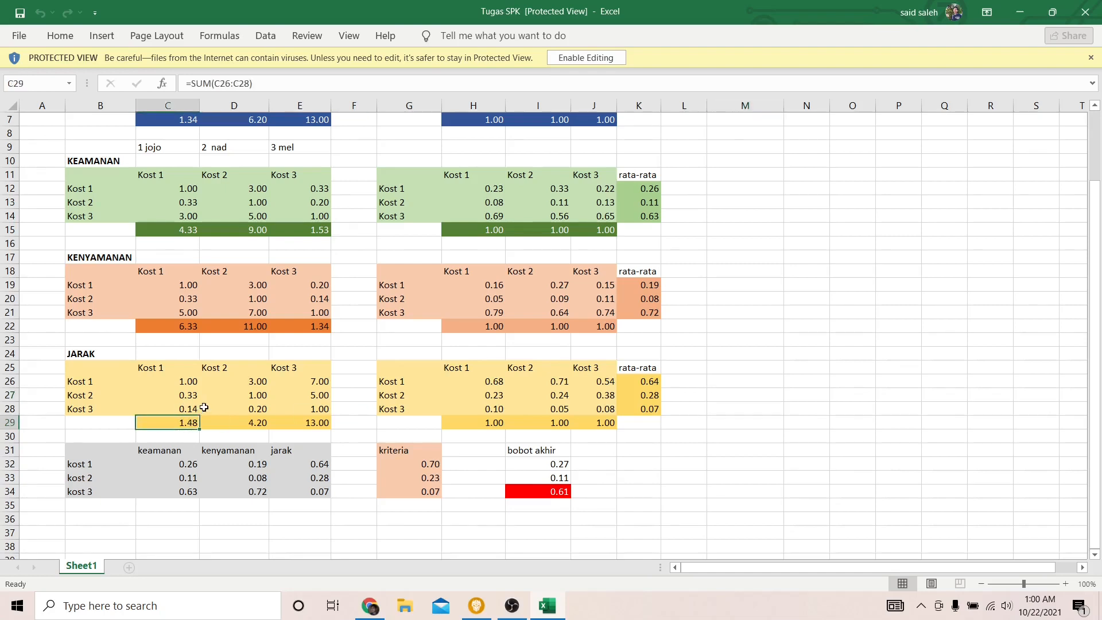
left_click(247, 380)
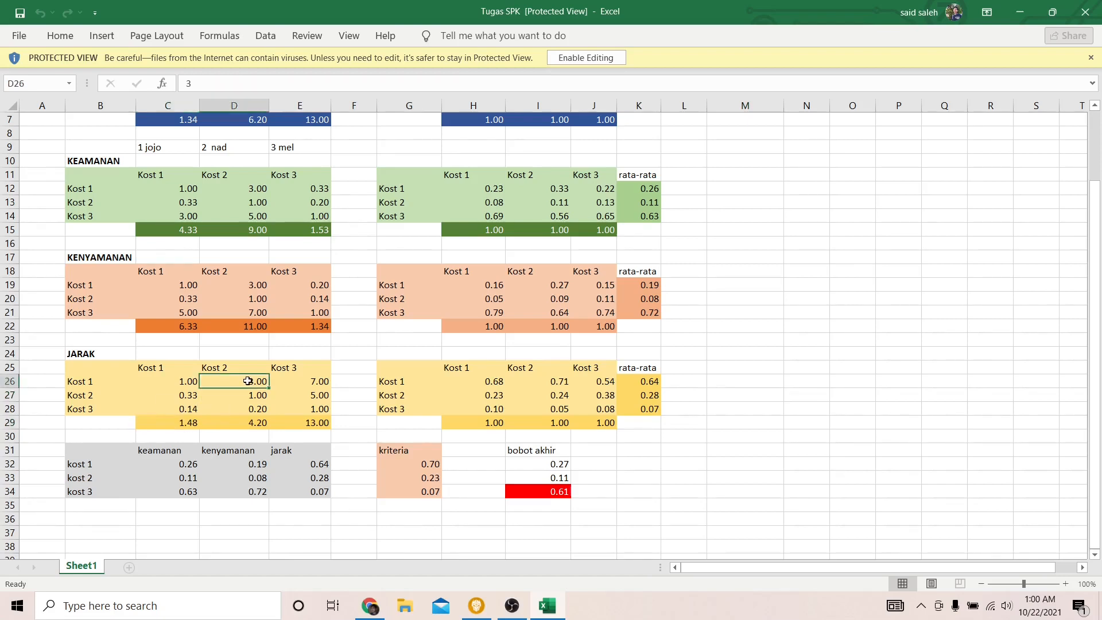
left_click(258, 412)
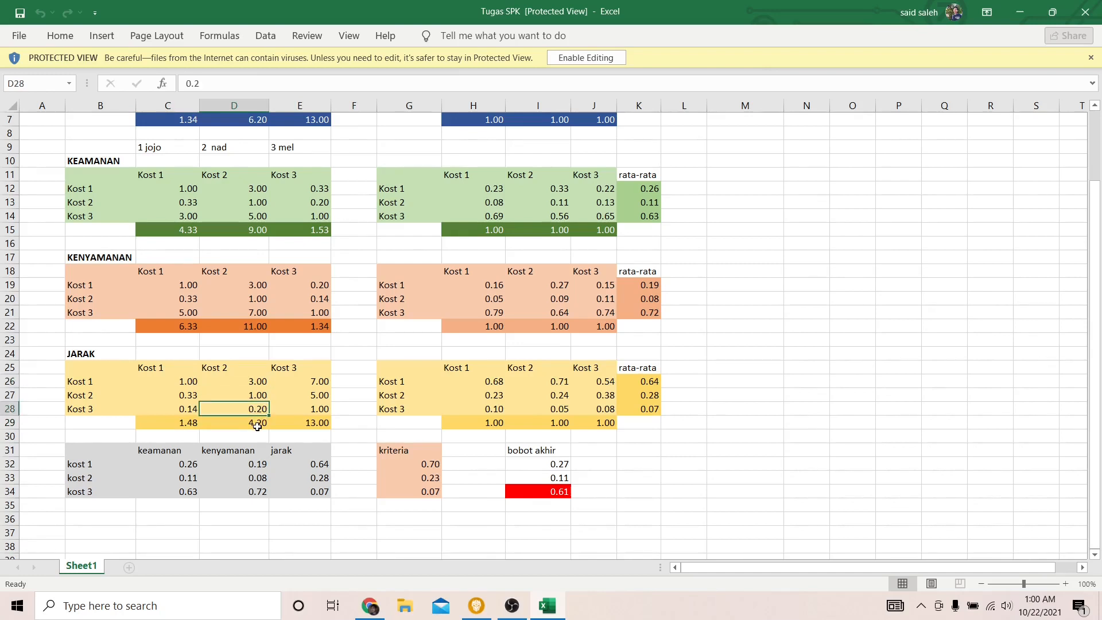
left_click(258, 426)
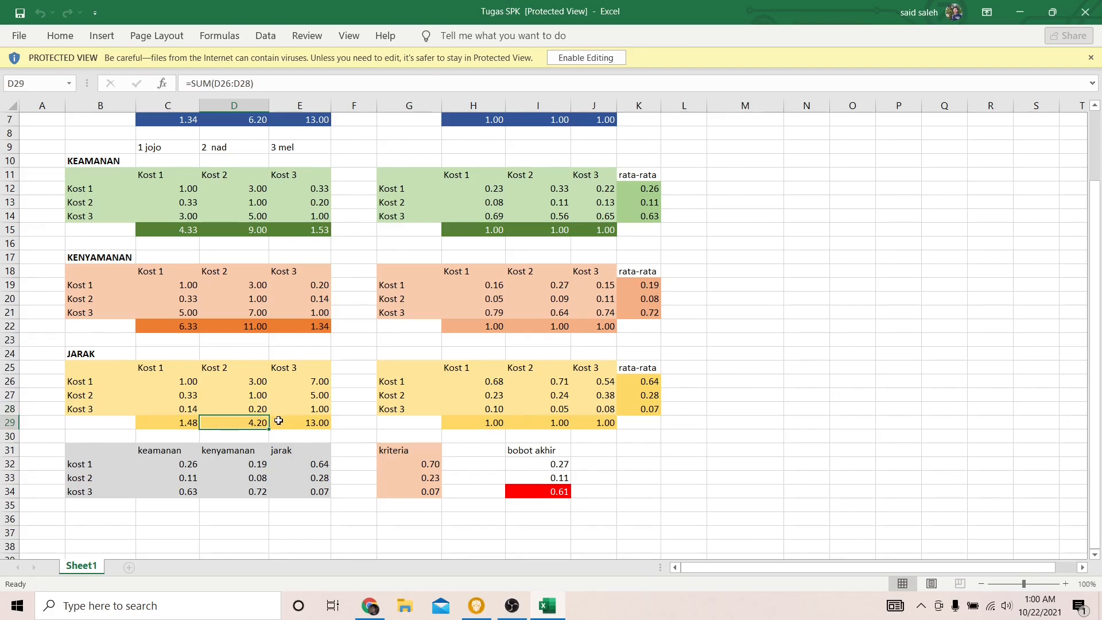
left_click(308, 381)
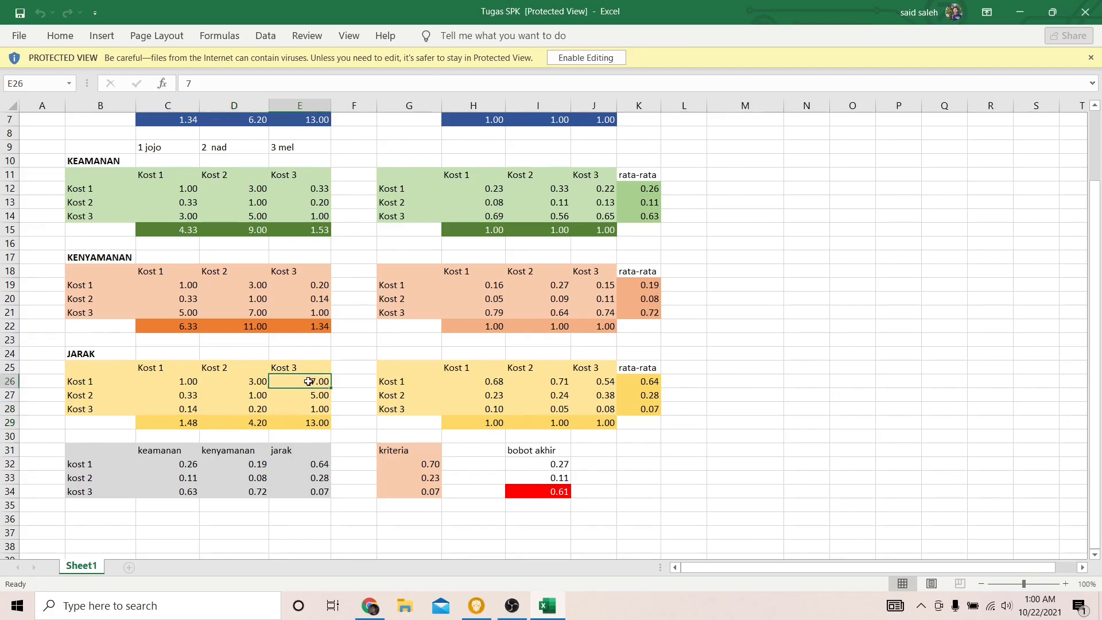
left_click(316, 397)
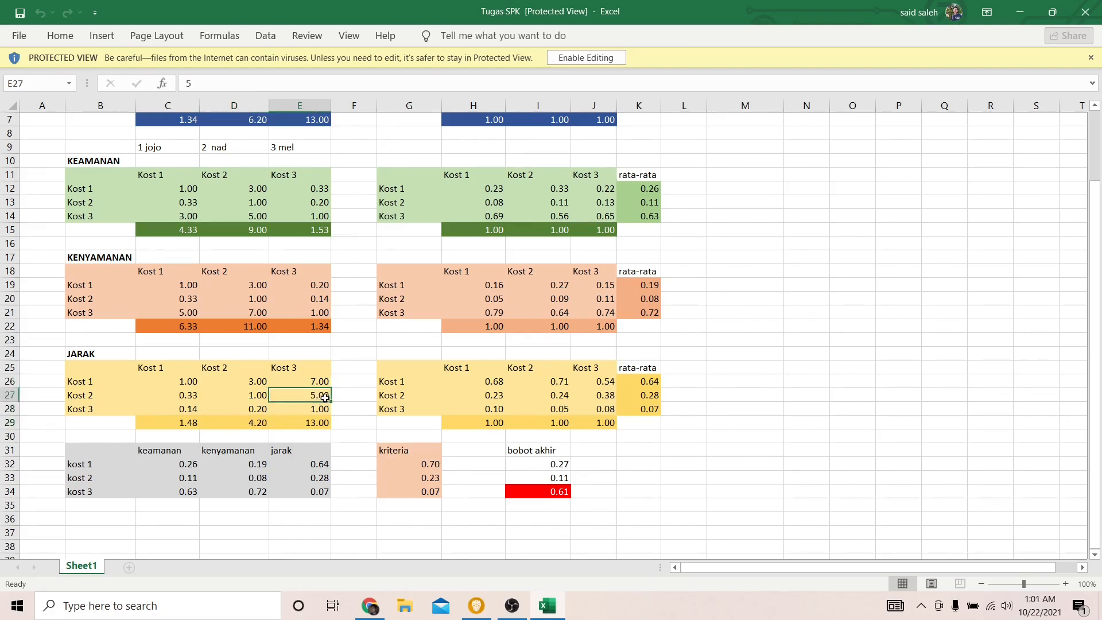
left_click(320, 406)
left_click(310, 424)
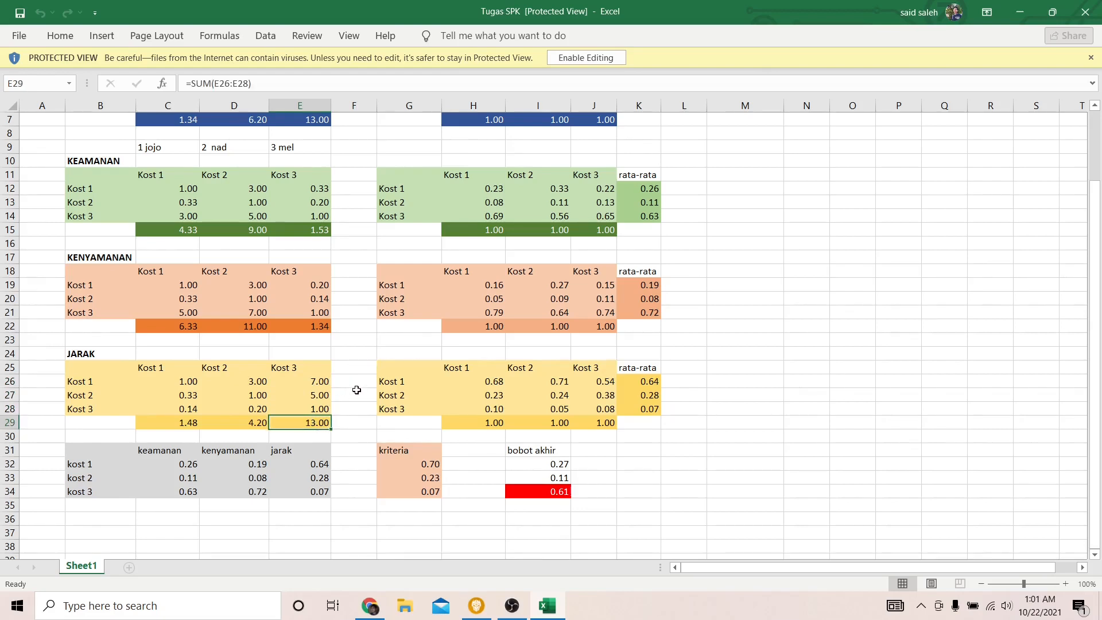
left_click(512, 605)
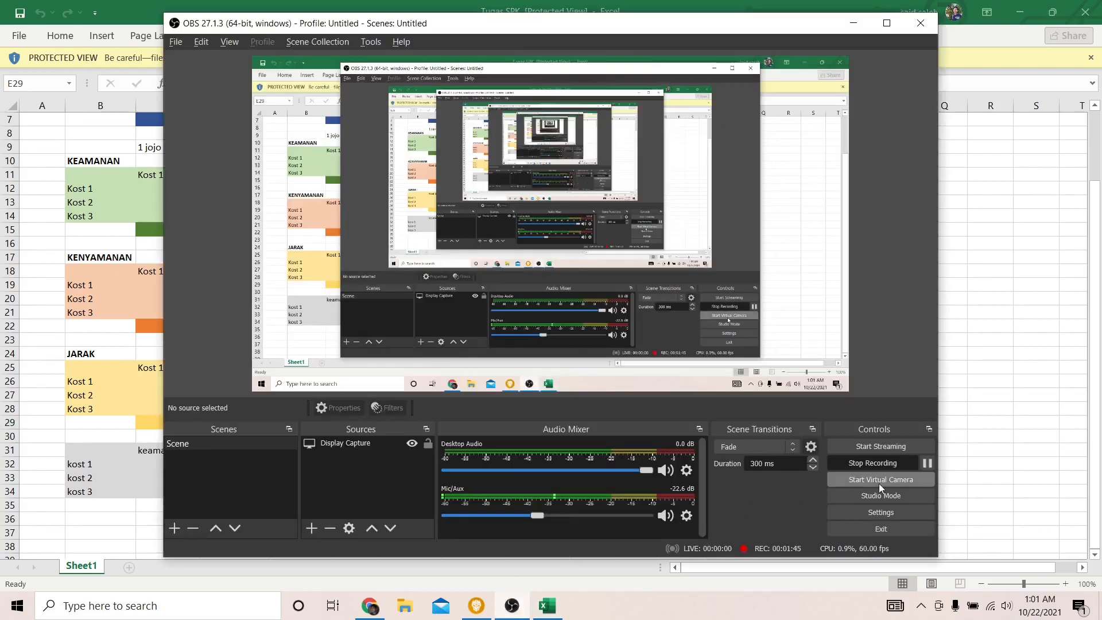
left_click(926, 462)
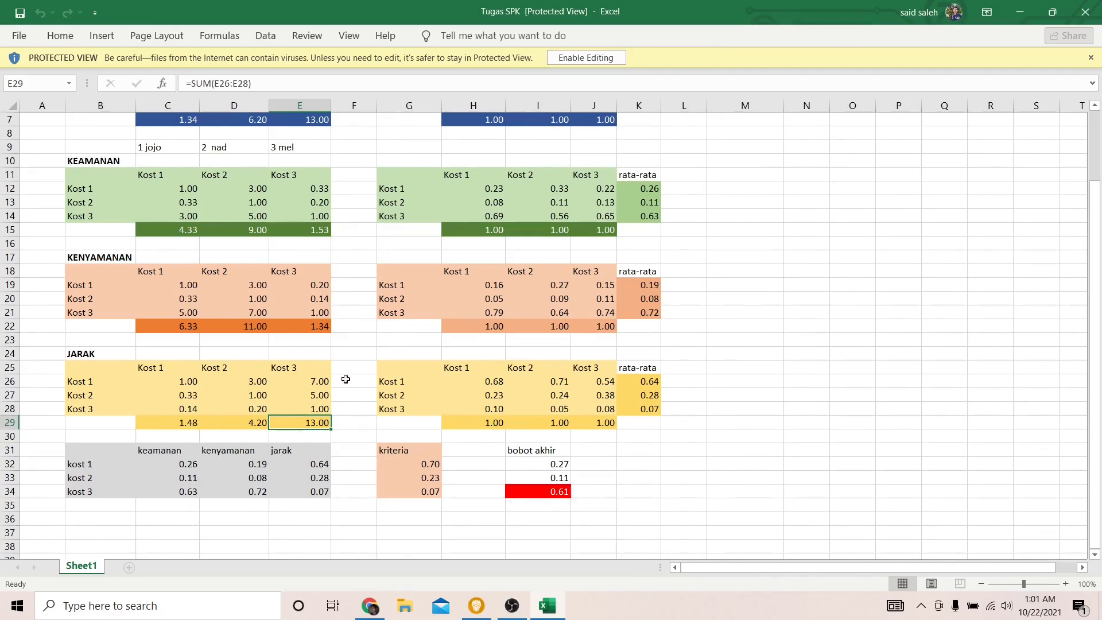
Step: Trace the normalized JARAK value in H26 to the Kost 1 comparison in C26 divided by the column total in C29
left_click(193, 383)
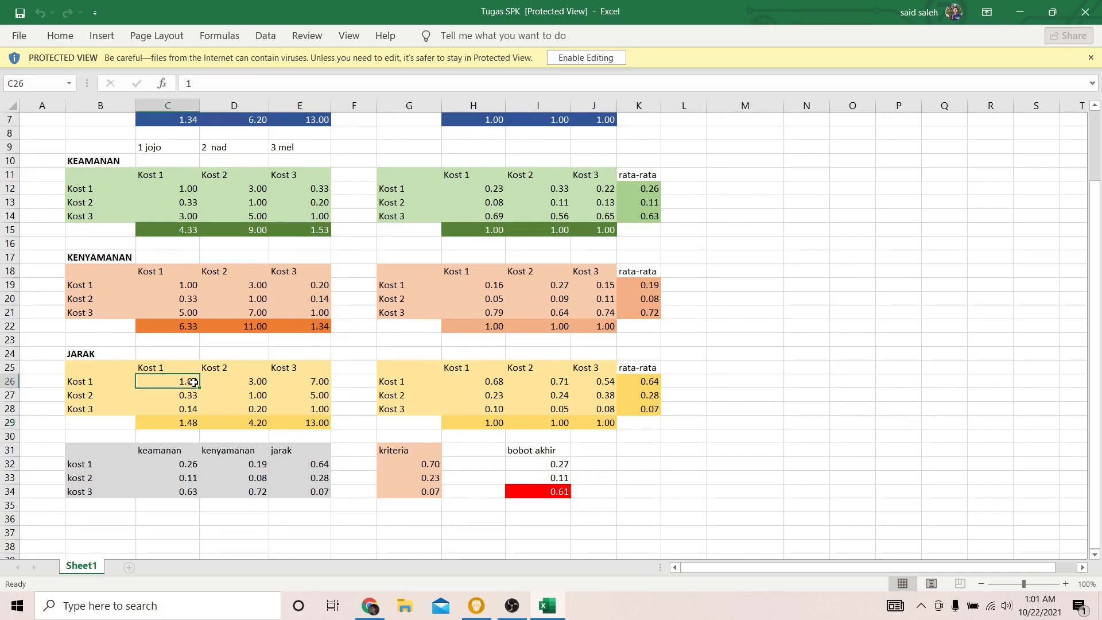
left_click(190, 422)
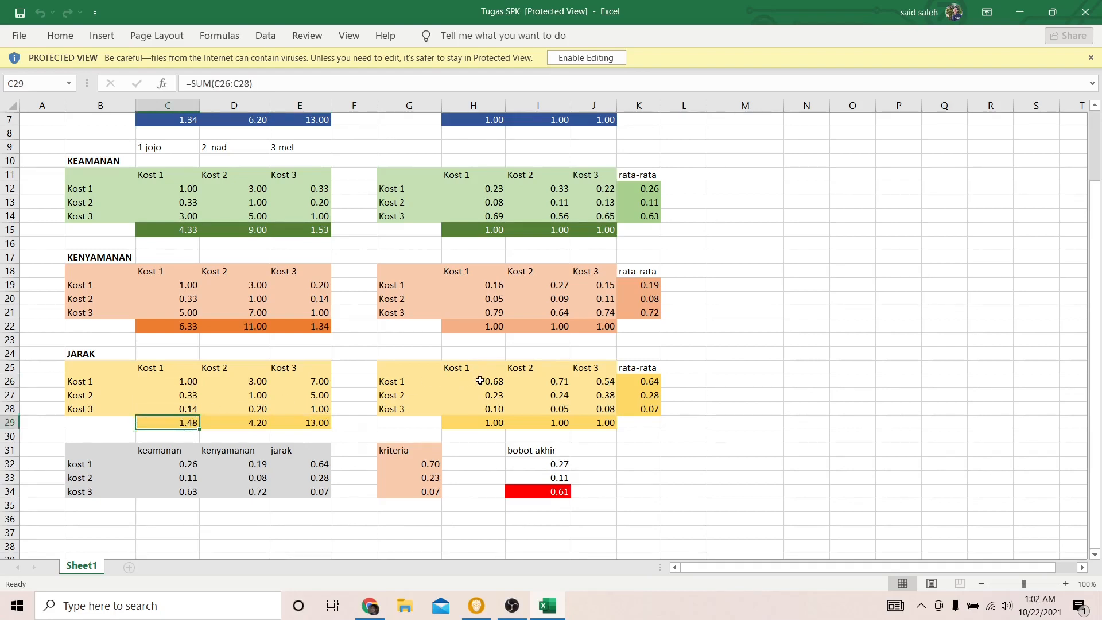
left_click(474, 381)
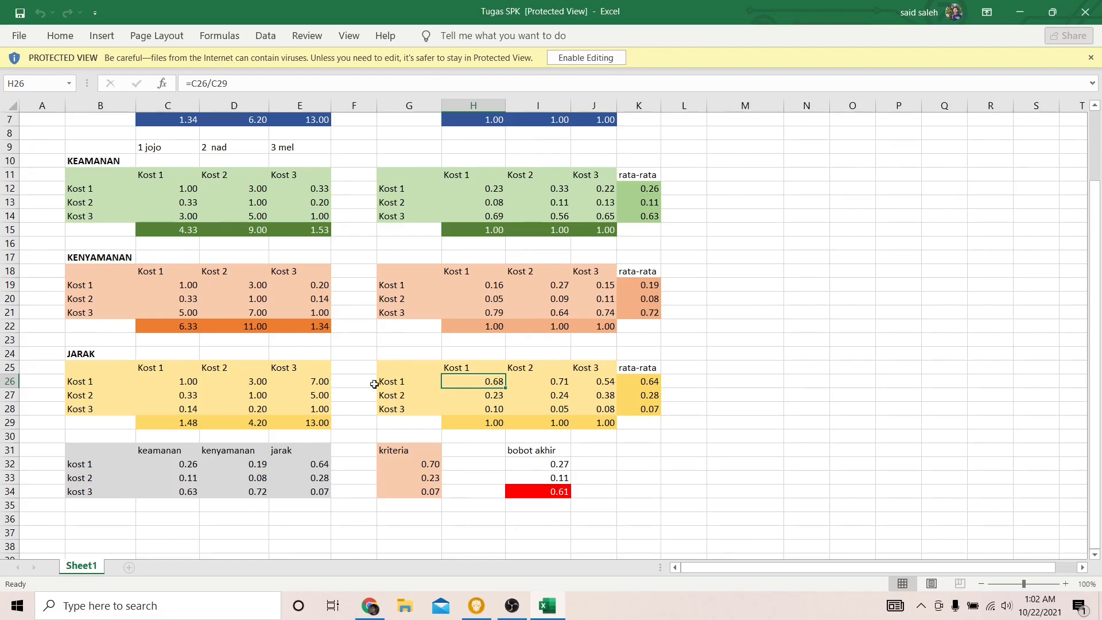
left_click(193, 380)
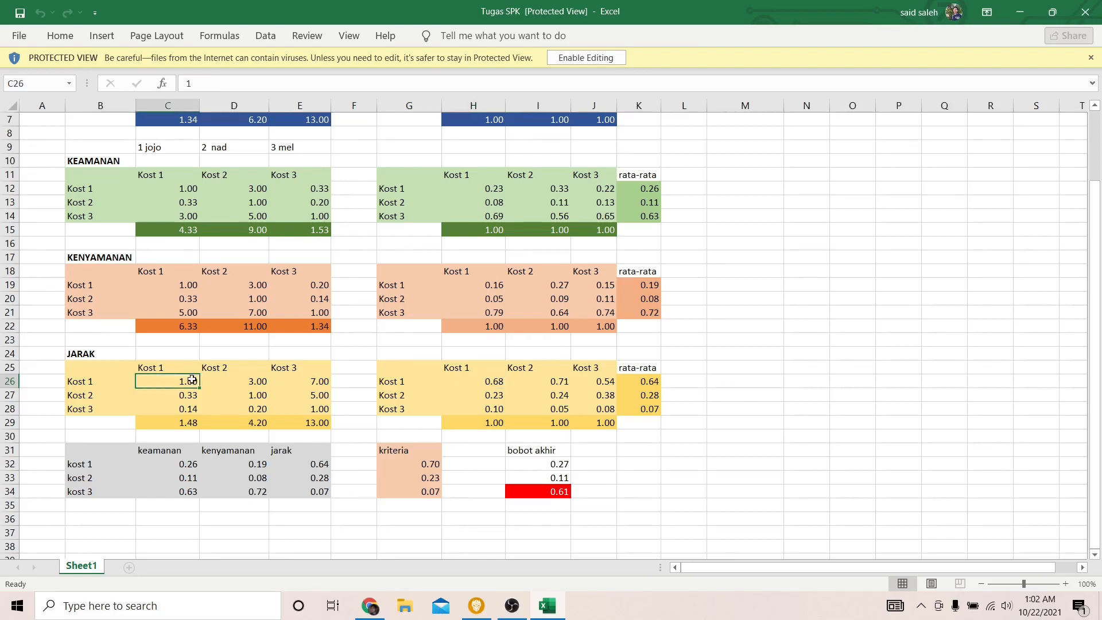
left_click(190, 424)
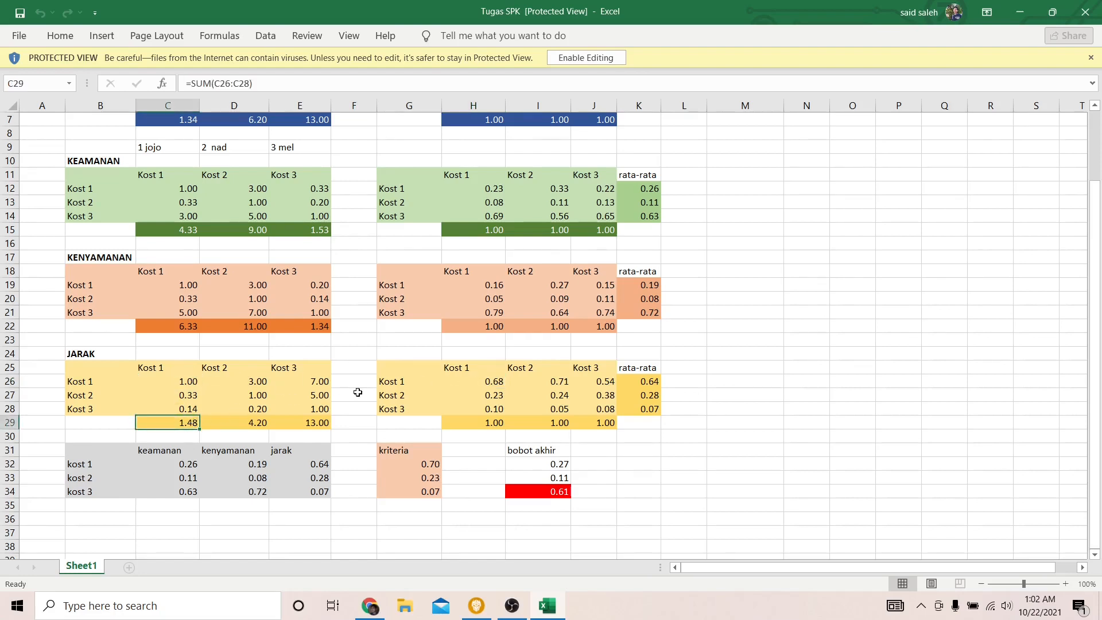
Step: Trace the normalized JARAK value in I26 to the Kost 2 comparison in D26 divided by the column total in D29
left_click(550, 381)
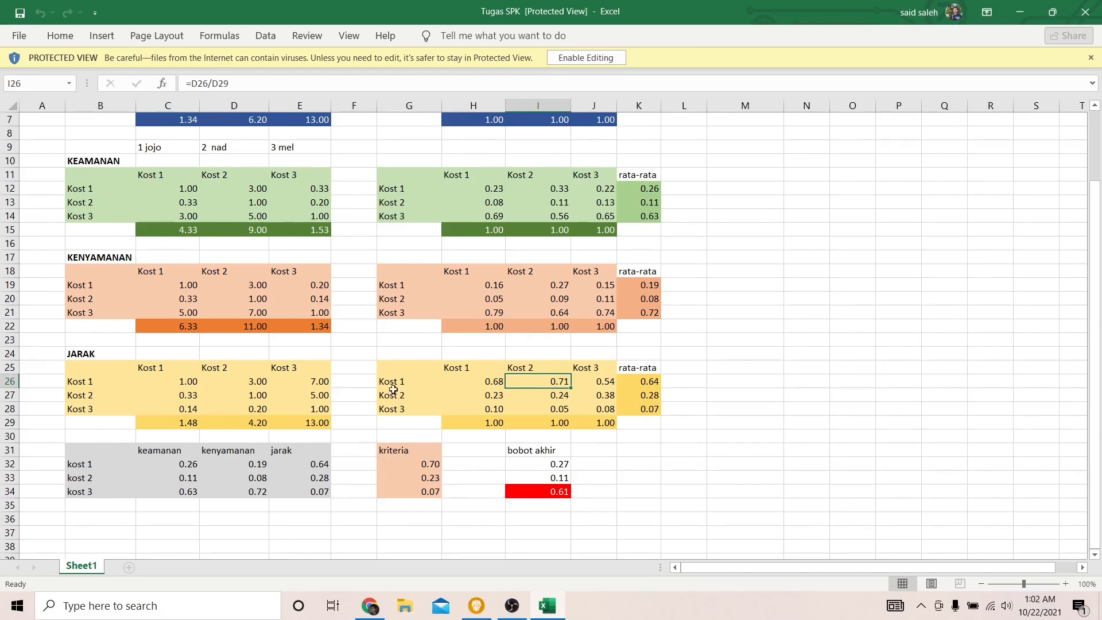
left_click(244, 383)
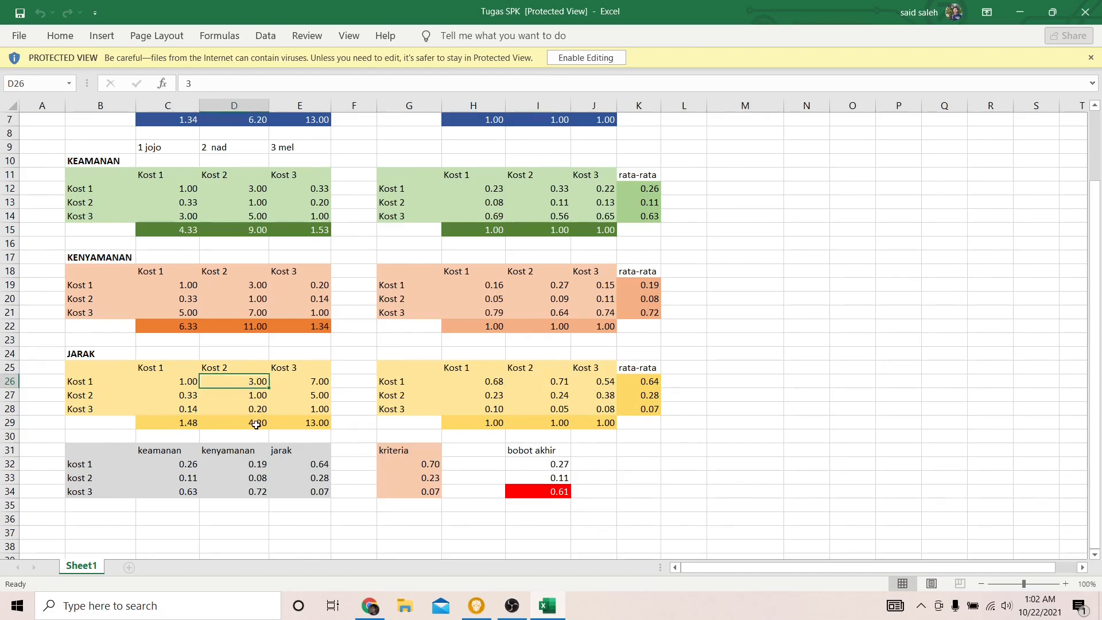
left_click(256, 424)
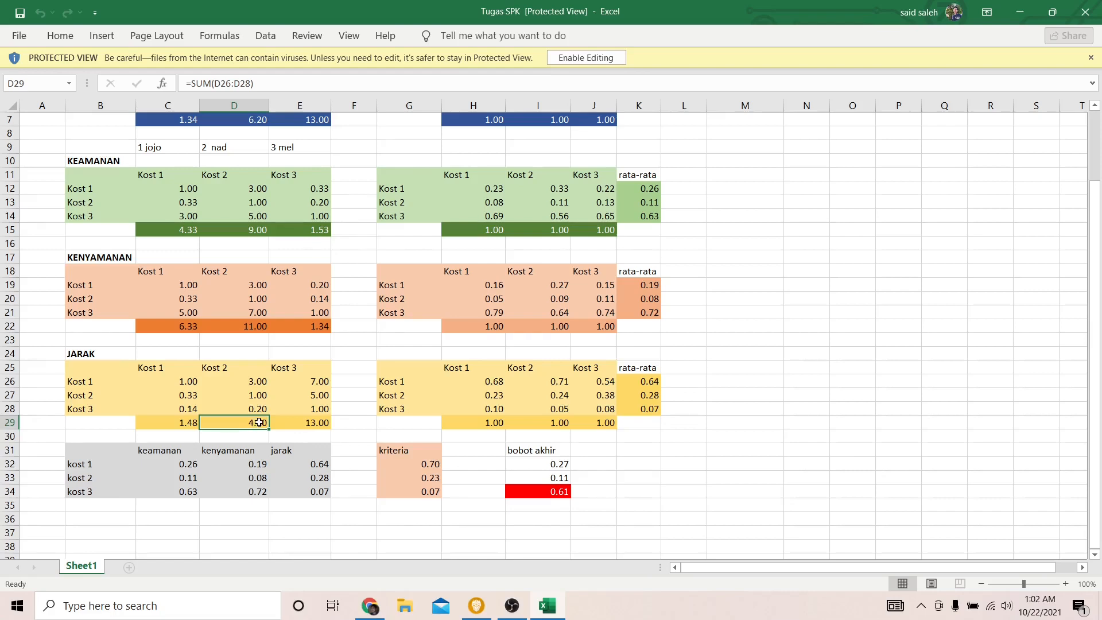
Step: Trace the normalized JARAK value in J26 to the Kost 3 comparison in E26 divided by the column total in E29
left_click(604, 383)
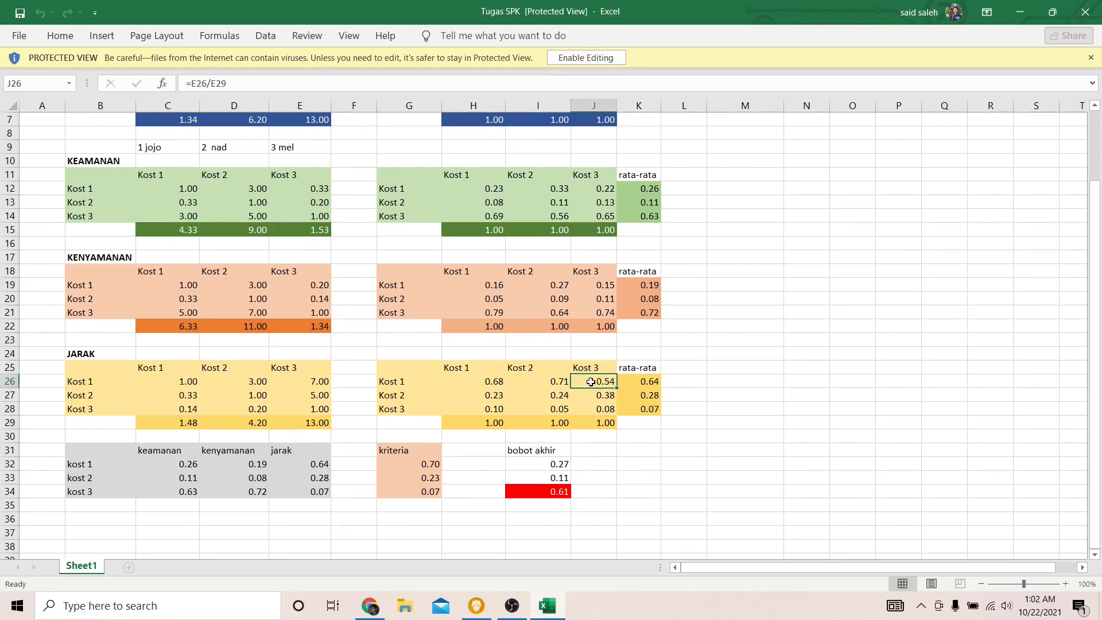
left_click(323, 382)
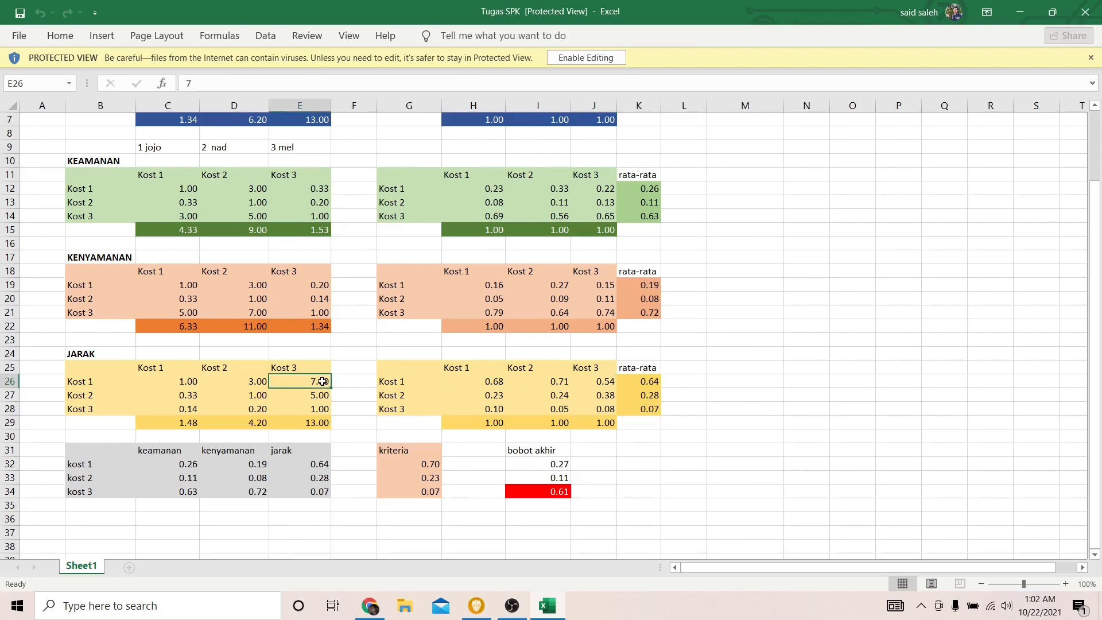
left_click(313, 425)
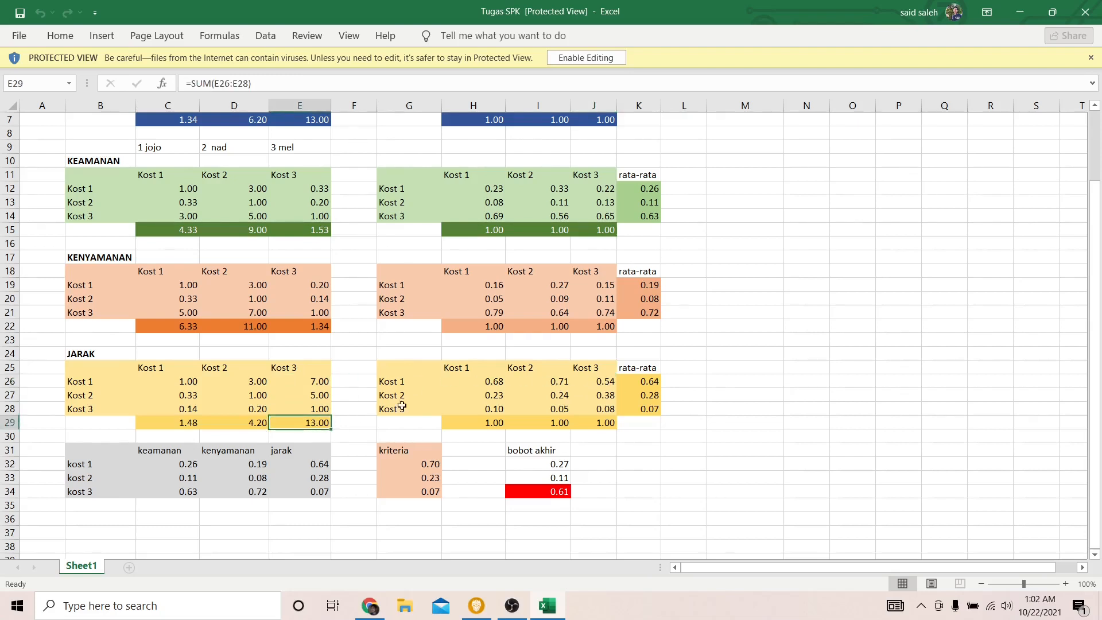
Step: Trace the normalized JARAK values of the Kost 2 row in H27:J27 to C27:E27 divided by the column totals in C29:E29
left_click(491, 395)
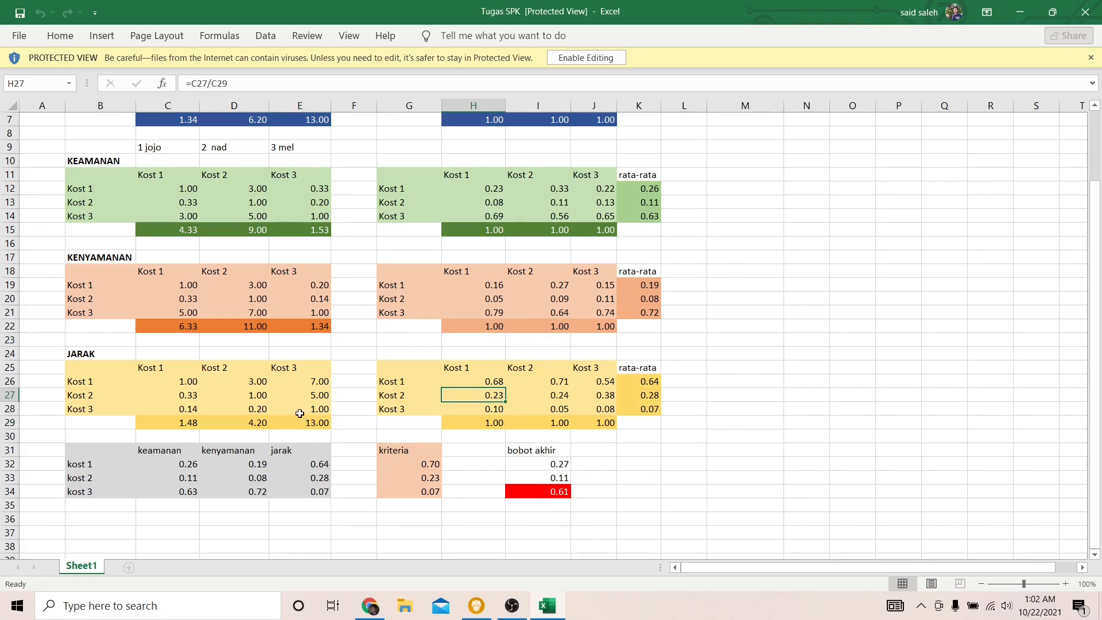
left_click(194, 396)
left_click(194, 424)
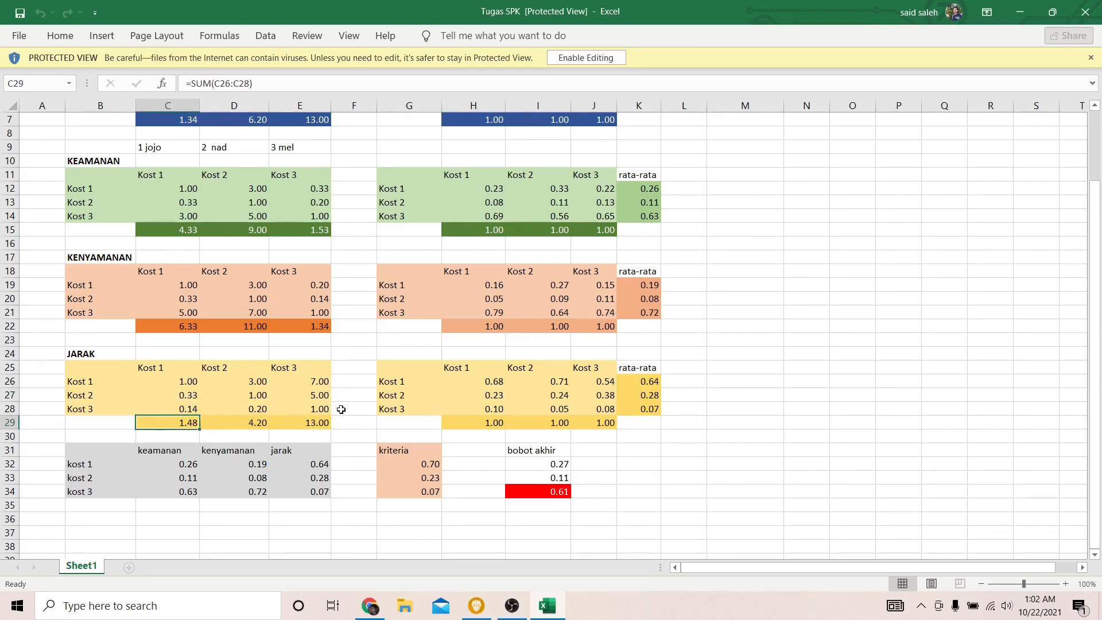
left_click(548, 395)
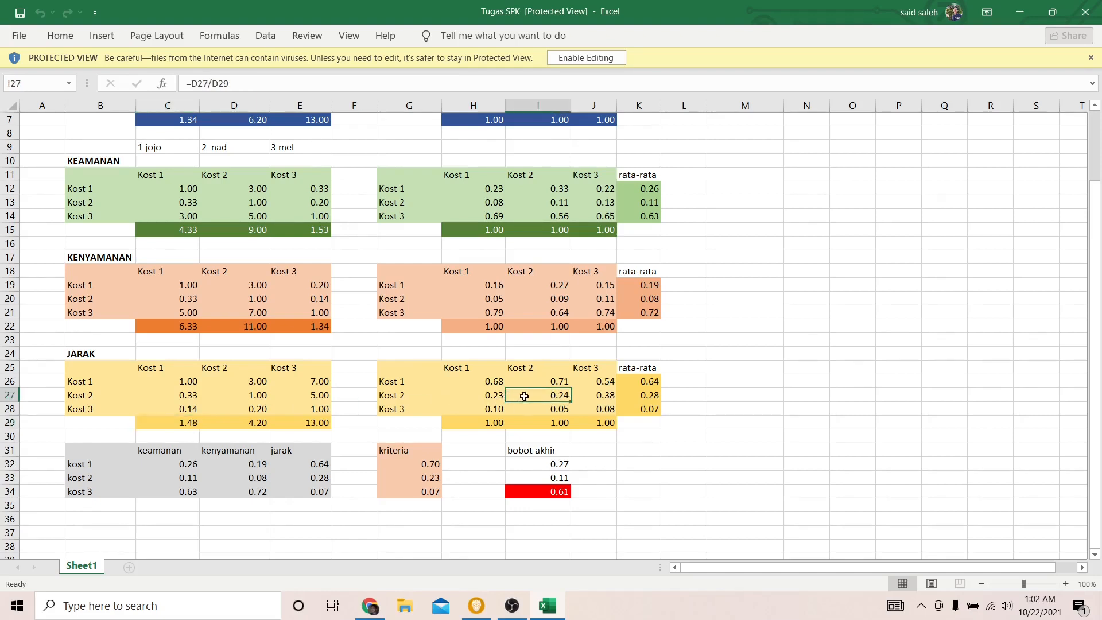
left_click(261, 398)
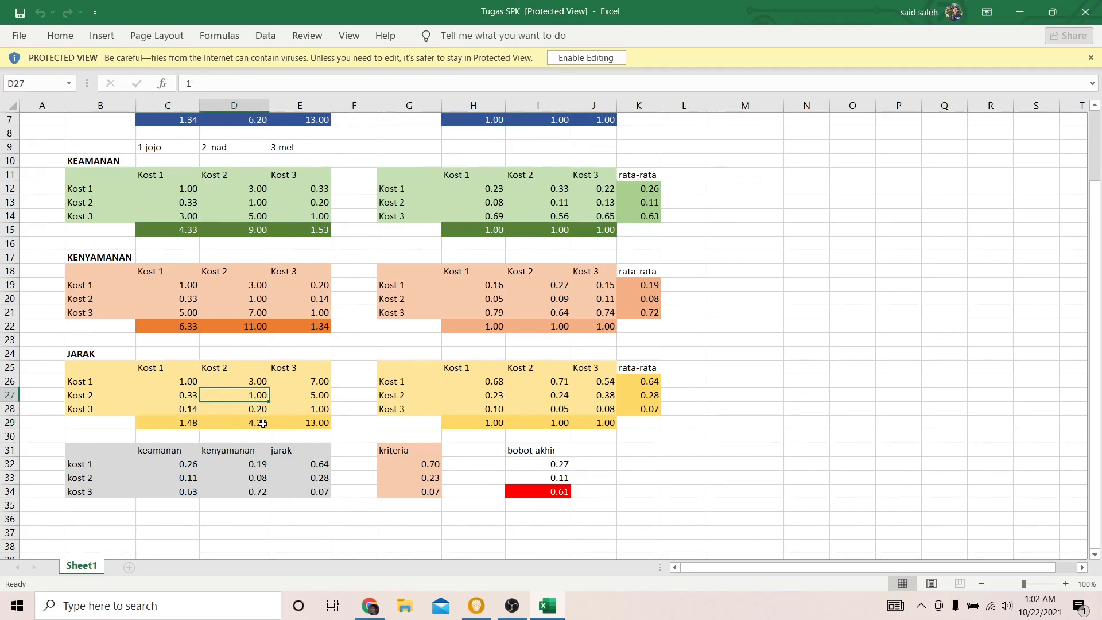
left_click(263, 424)
left_click(608, 393)
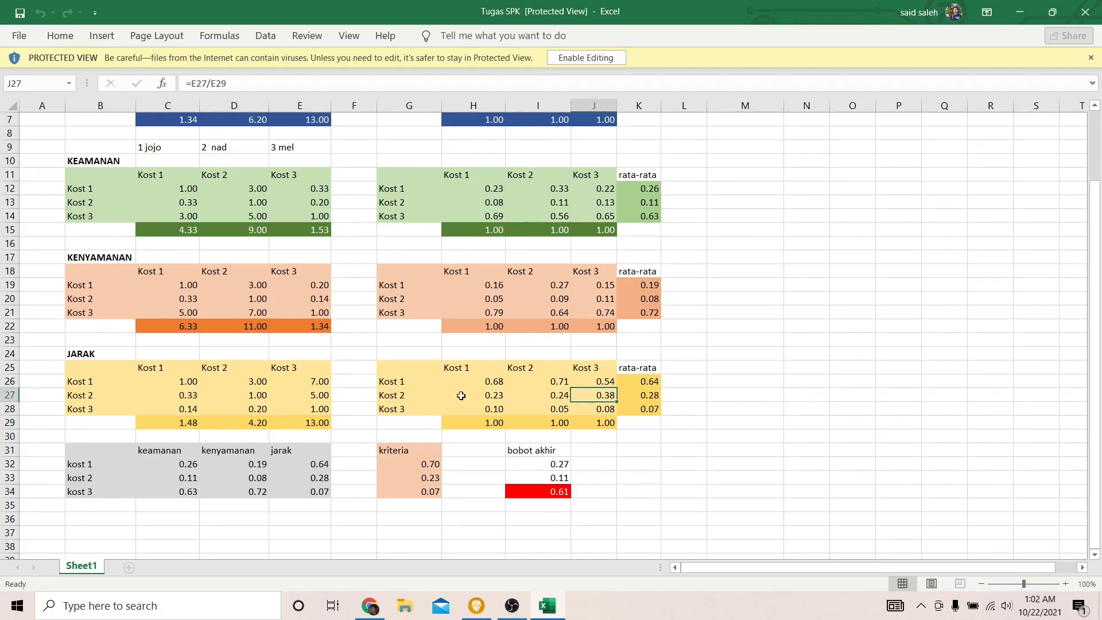
left_click(320, 396)
left_click(322, 425)
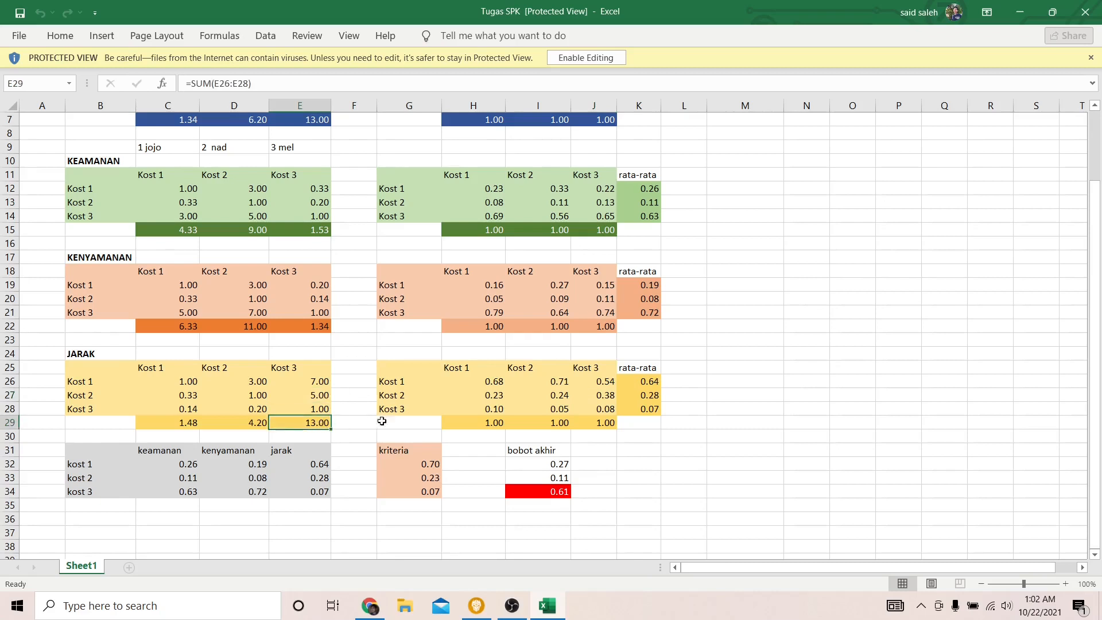
Step: Trace the normalized JARAK values of the Kost 3 row in H28:J28 to C28:E28 divided by the column totals in C29:E29
left_click(495, 408)
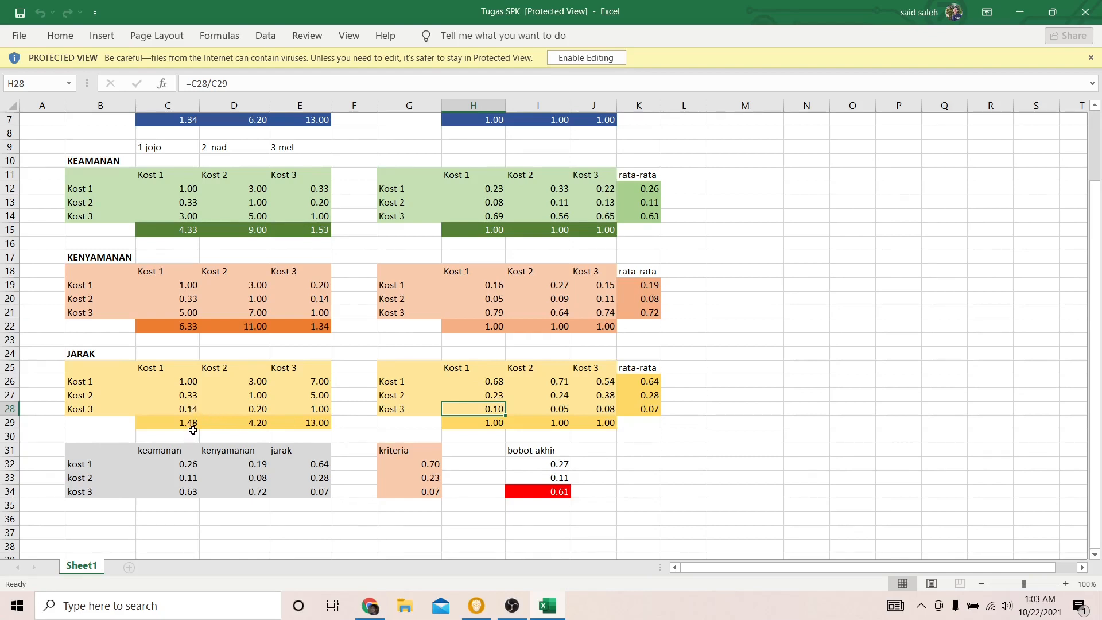
left_click(542, 410)
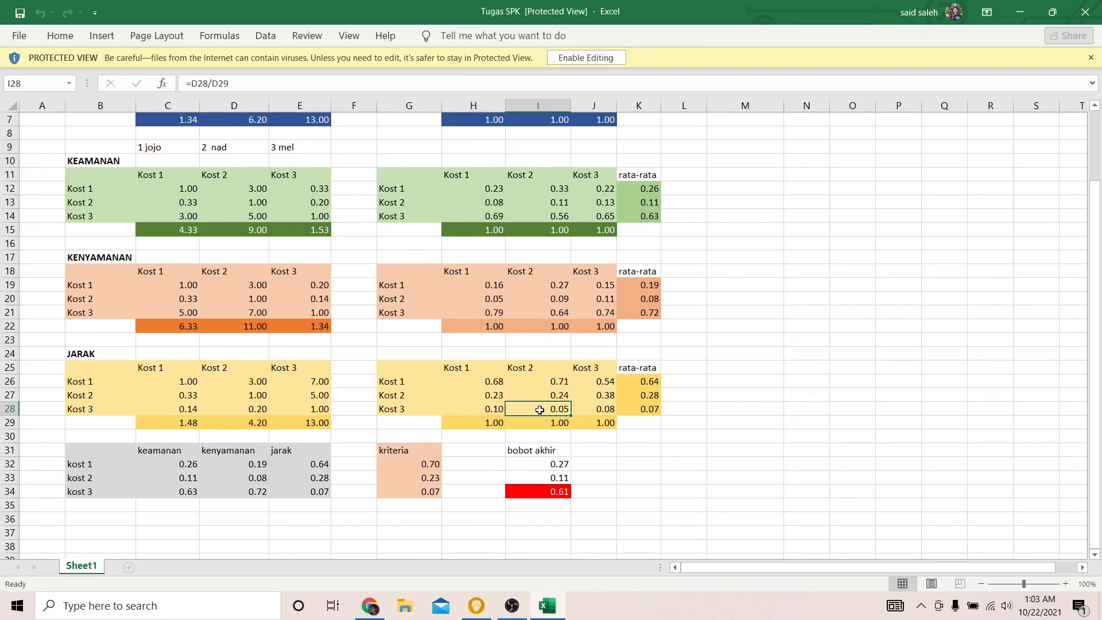
left_click(258, 410)
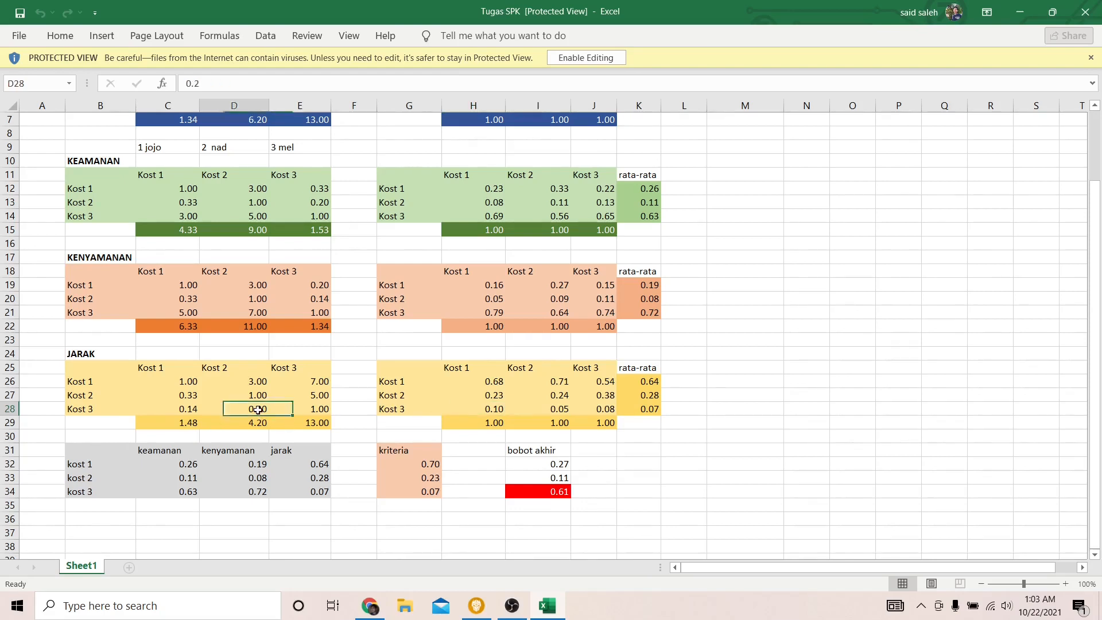
left_click(260, 427)
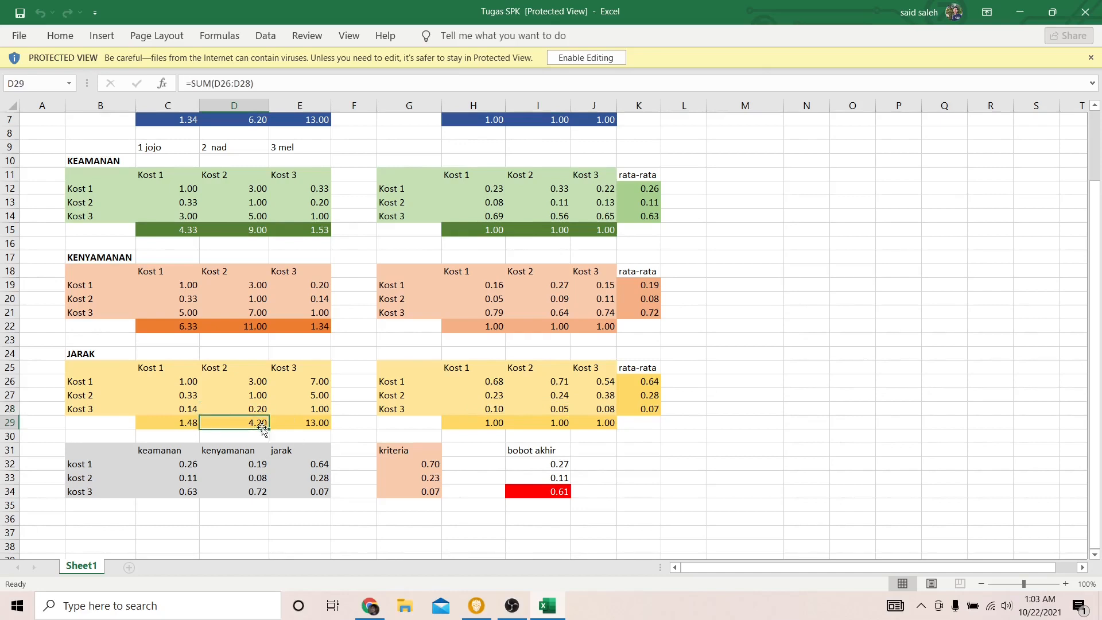
left_click(596, 412)
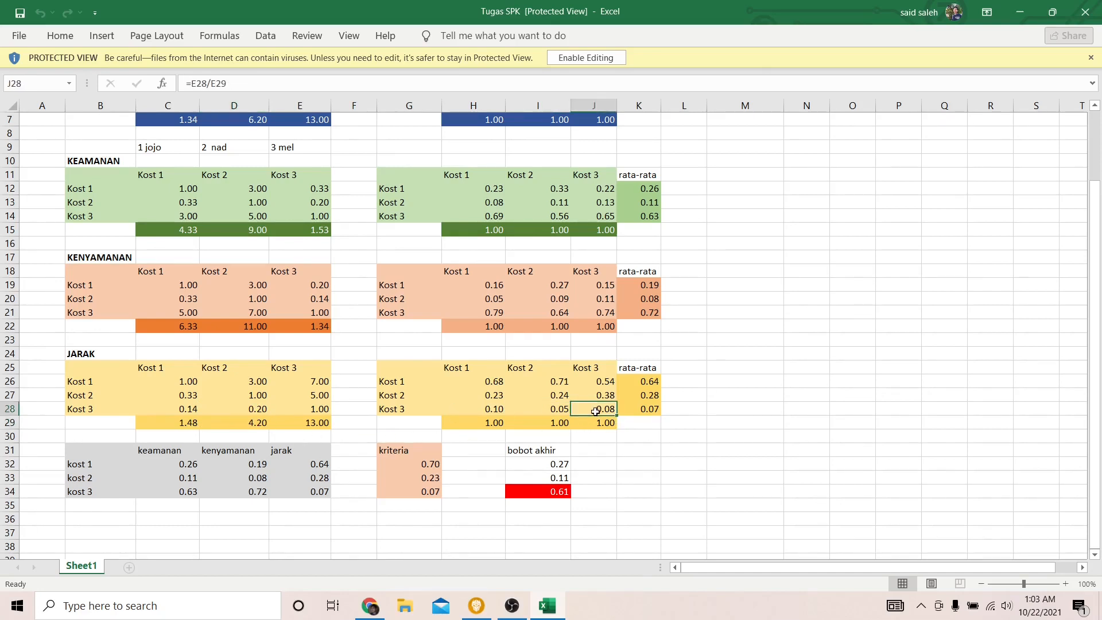
left_click(320, 411)
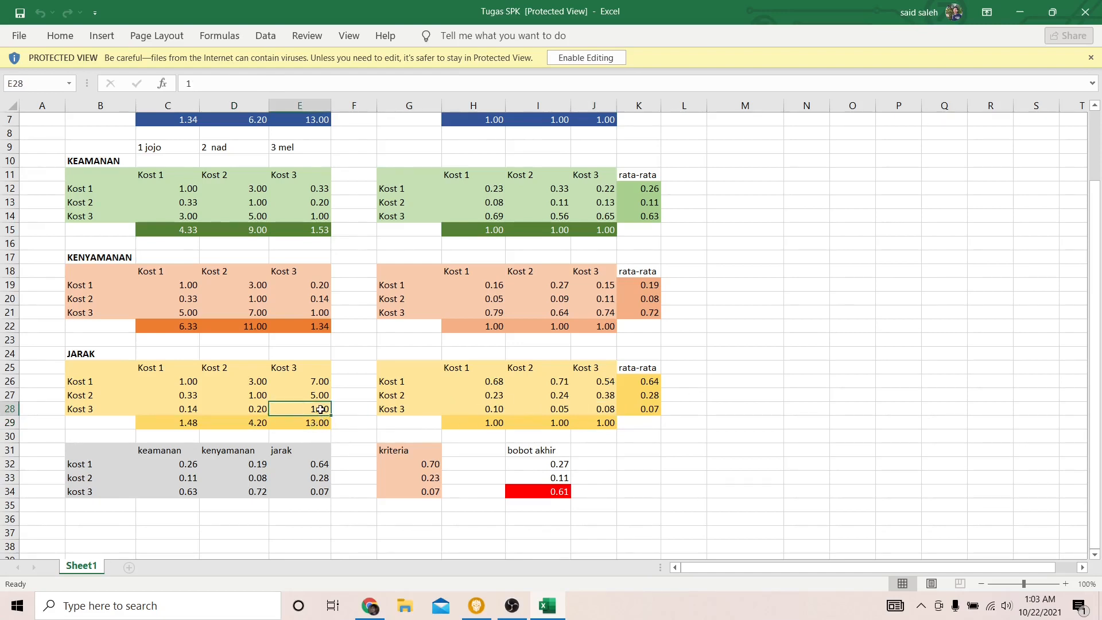
left_click(320, 426)
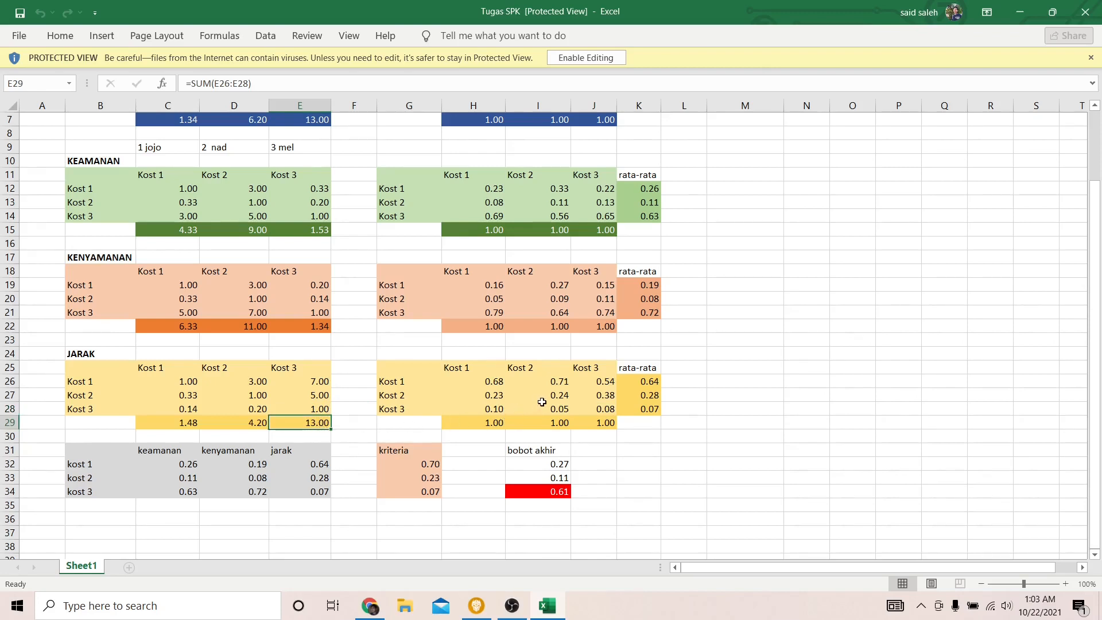
Step: Examine the normalized JARAK columns from H26 to J26 and the column total formula in J29
left_click(490, 382)
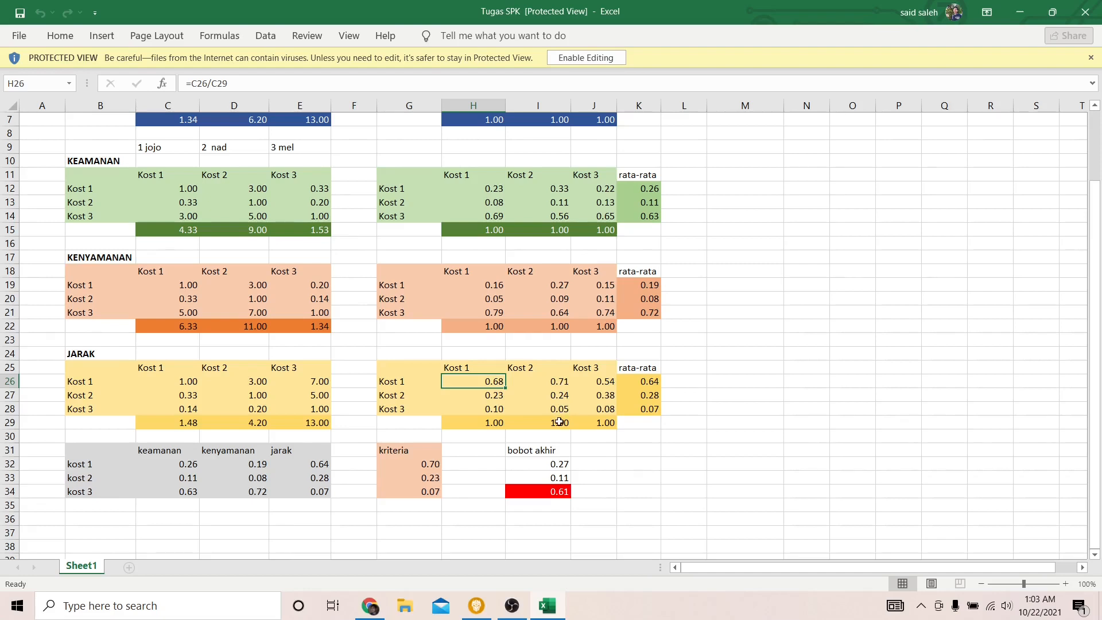
left_click(599, 386)
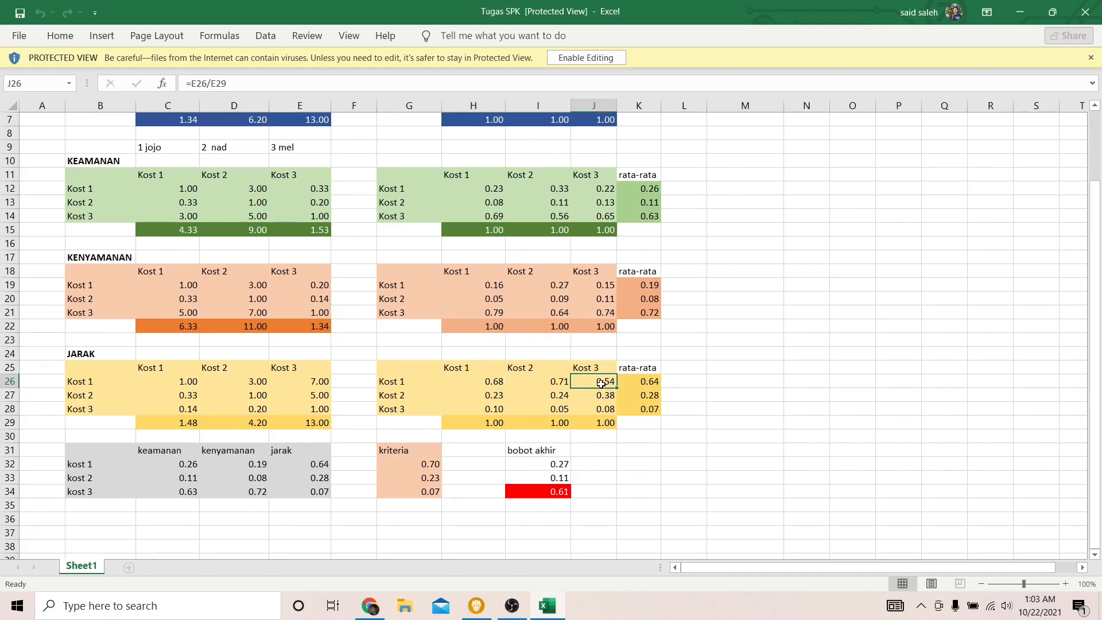
left_click(605, 424)
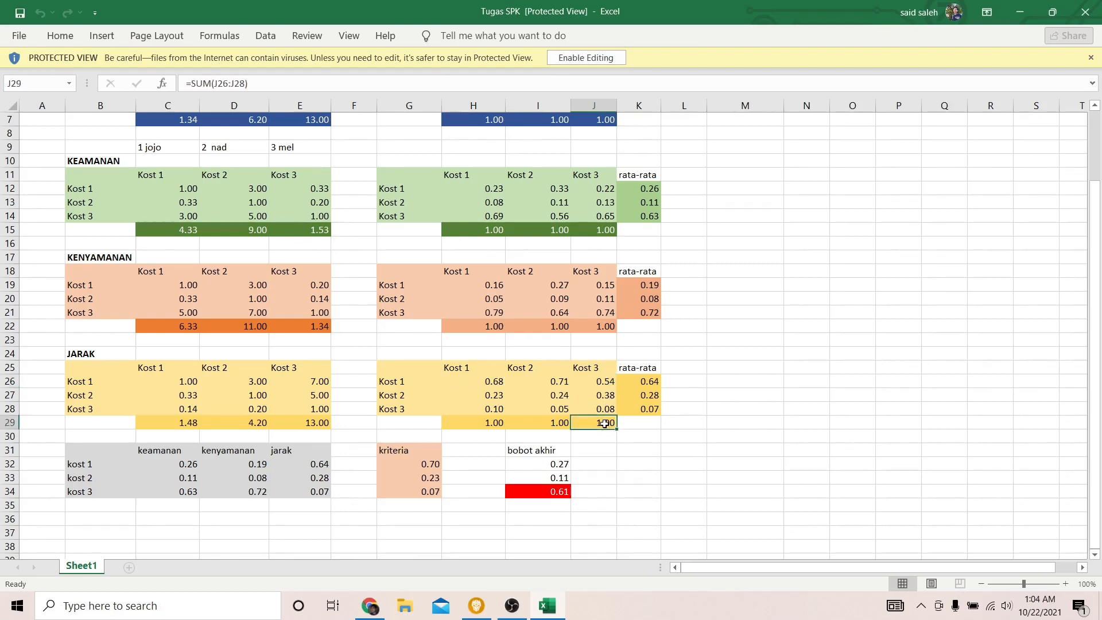
Step: Examine the Kost 1 average in K26 of JARAK against the normalized values in H26:J26
left_click(623, 382)
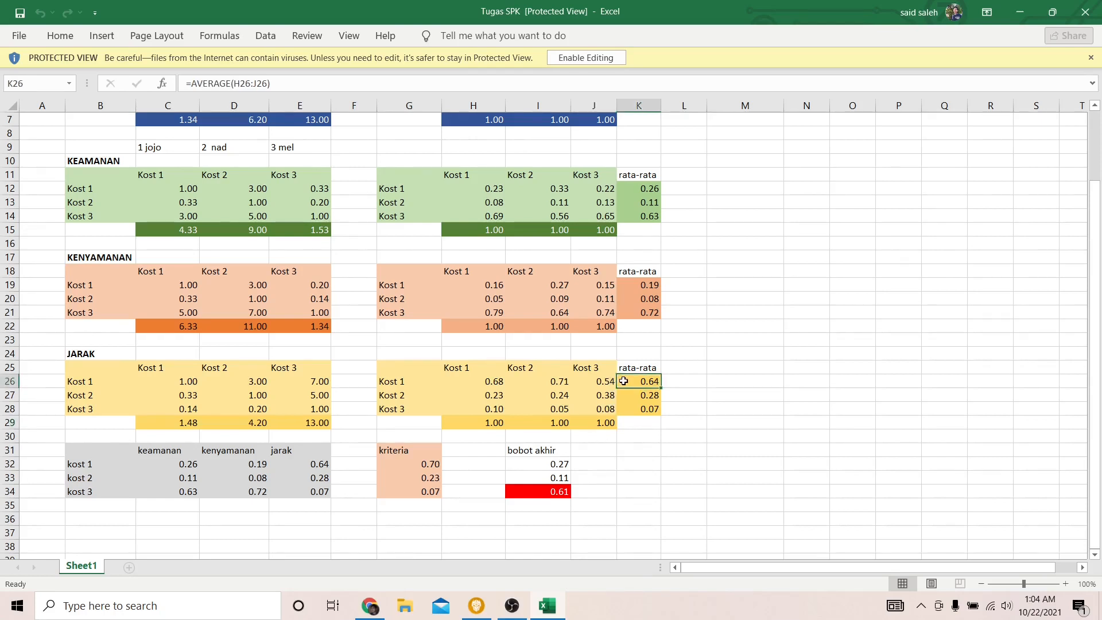
left_click(492, 382)
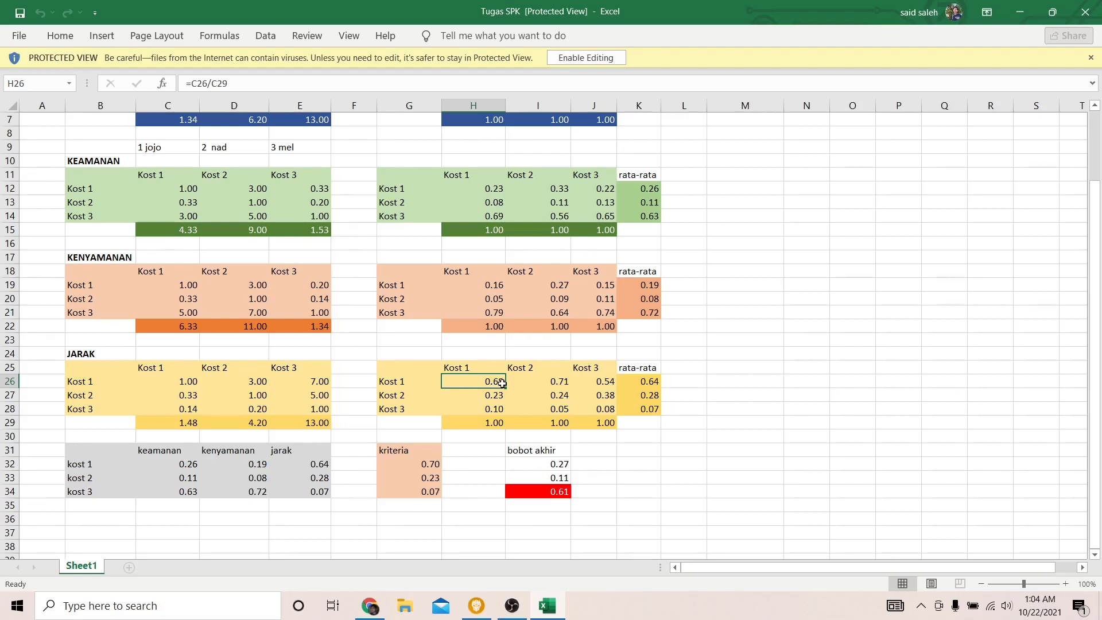
left_click(535, 383)
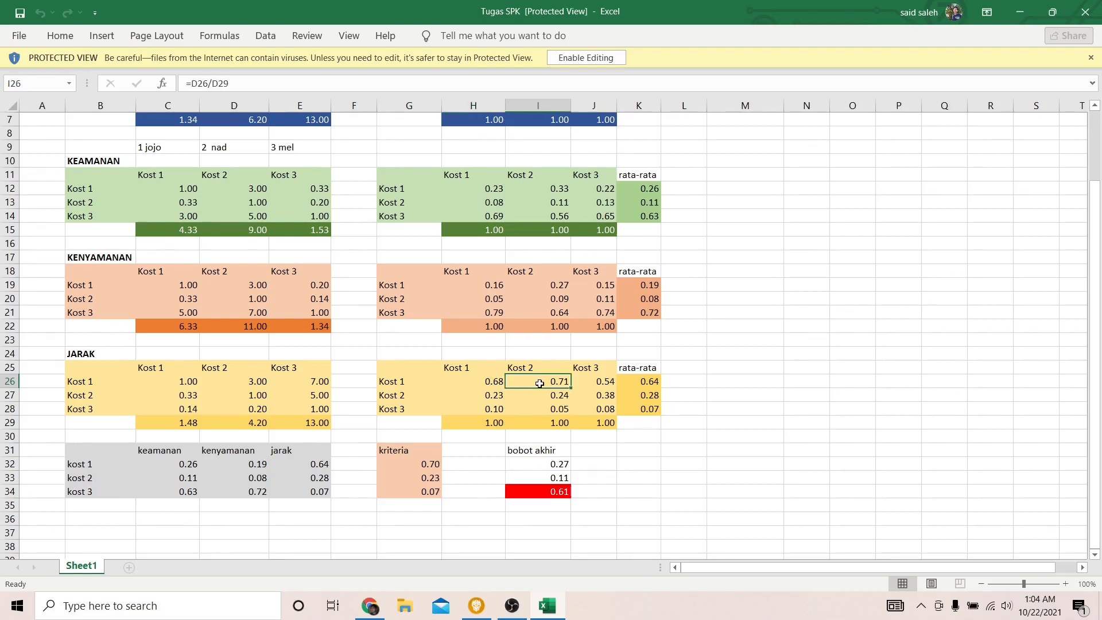
left_click(597, 383)
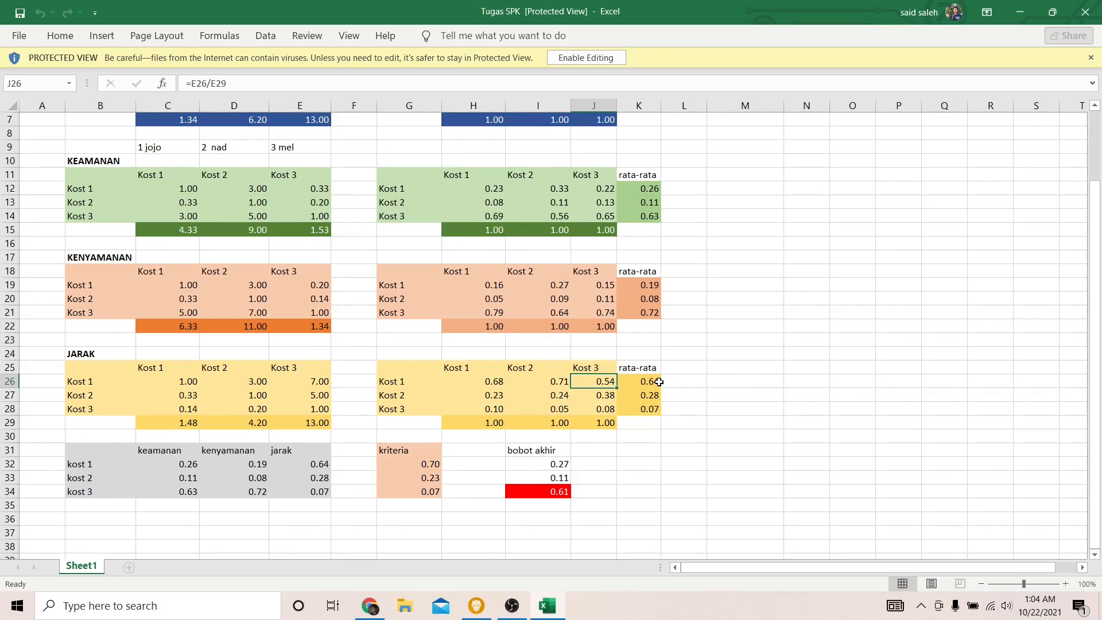
left_click(660, 382)
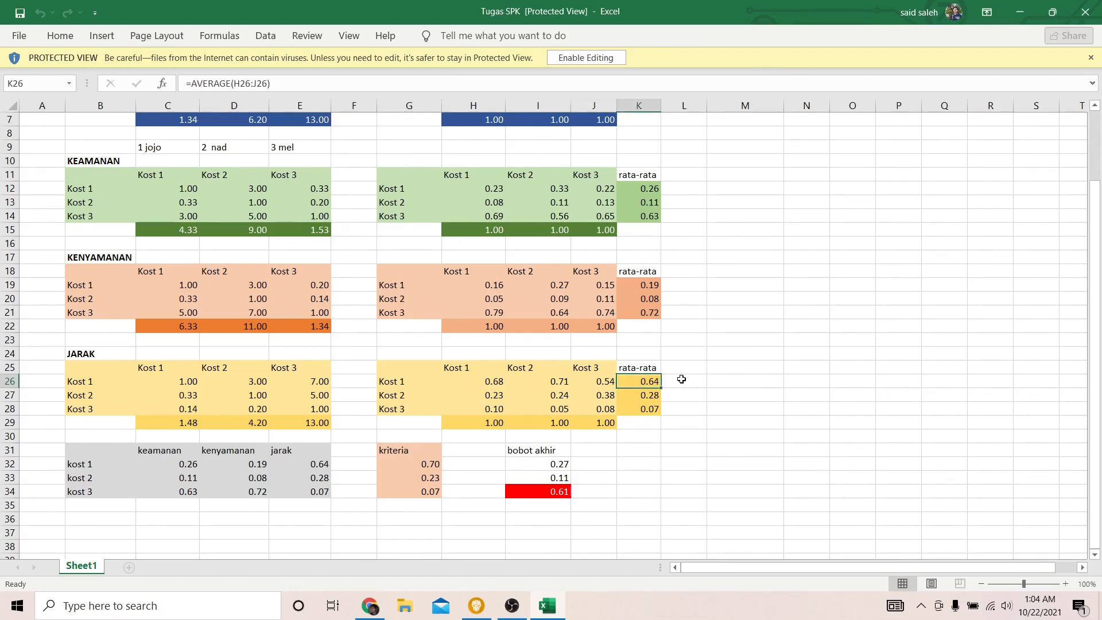
Step: Examine the Kost 2 and Kost 3 averages in K27 and K28 of JARAK, and return to the Kost 1 average in K26
left_click(641, 396)
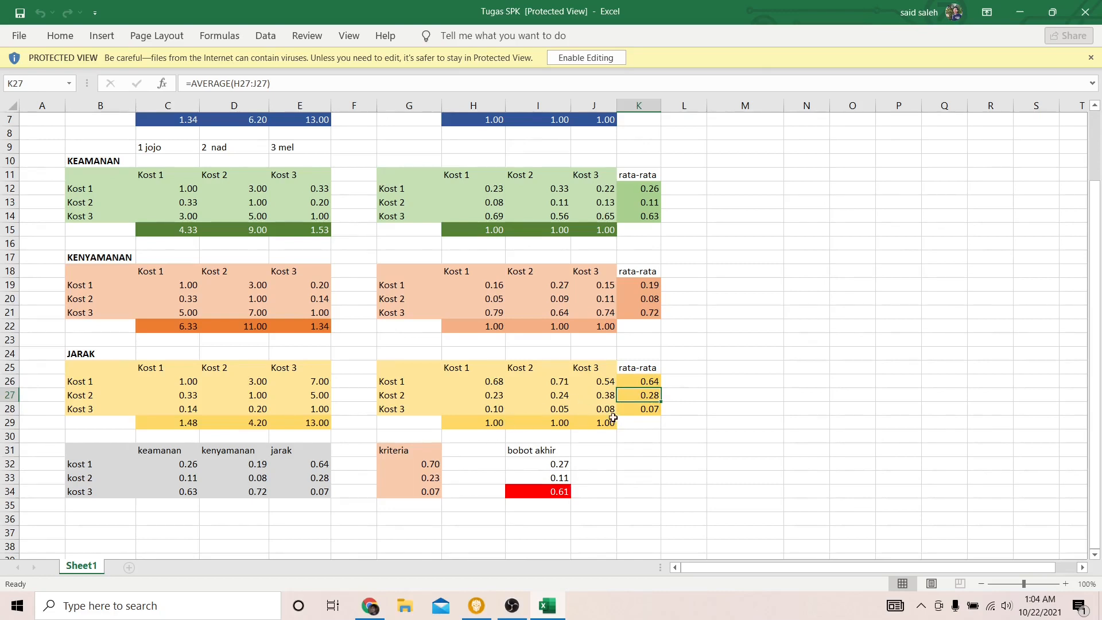
left_click(468, 411)
left_click(641, 412)
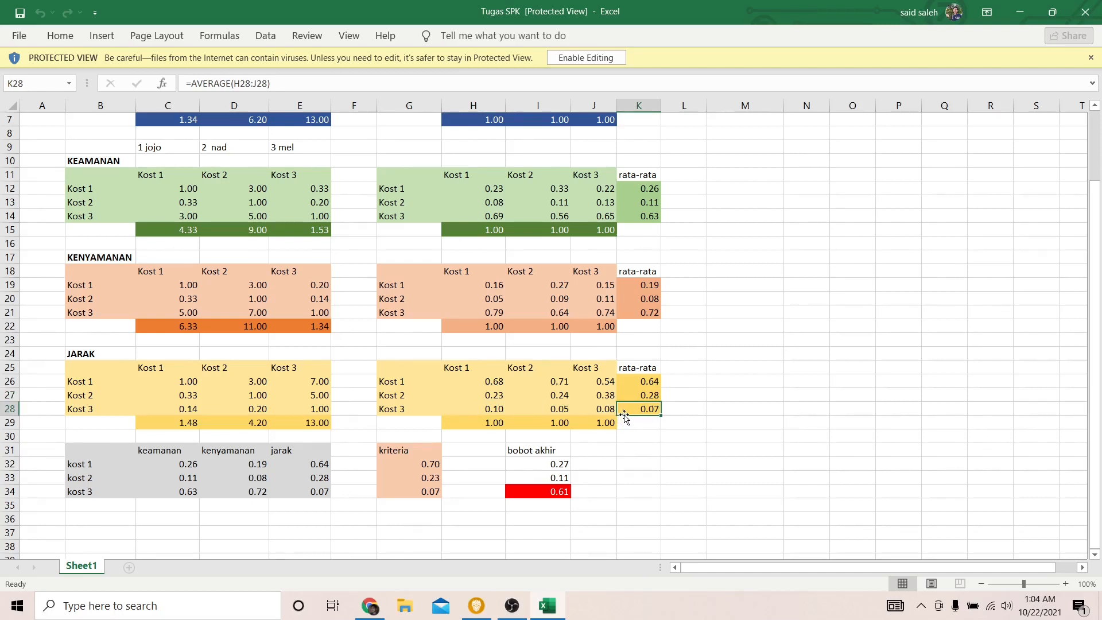
left_click(636, 385)
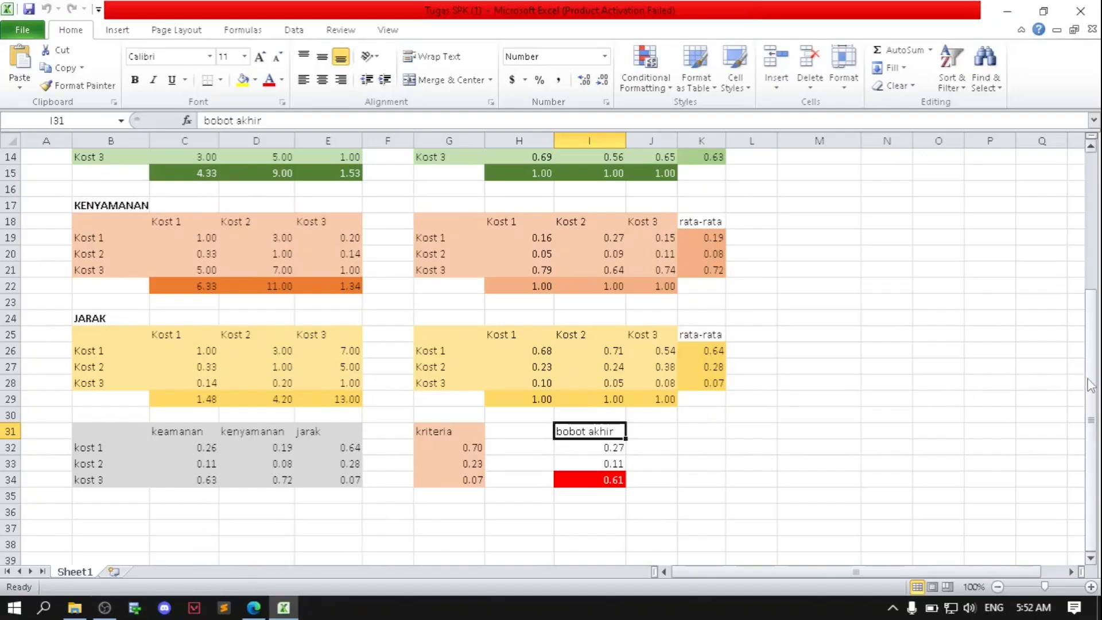
Step: Examine the summary table in B31:E34, going through its kost 1 to kost 3 rows and its keamanan, kenyamanan and jarak columns
mouse_move(1094, 384)
left_mouse_down()
mouse_move(1097, 362)
mouse_move(1096, 382)
left_mouse_up()
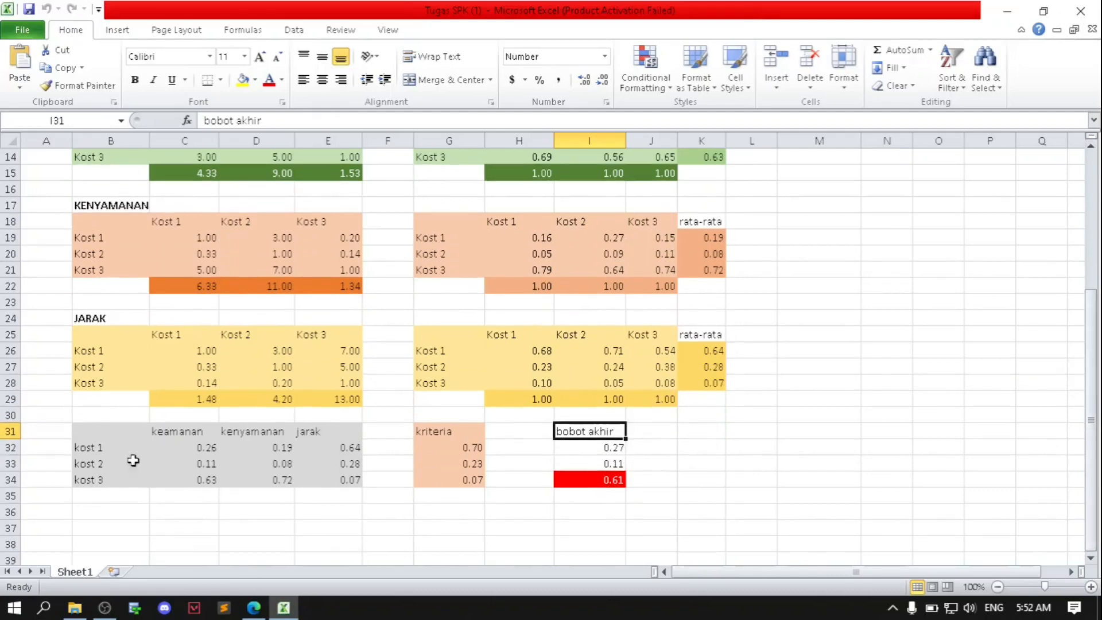
left_click(106, 446)
left_click_drag(106, 435, 325, 486)
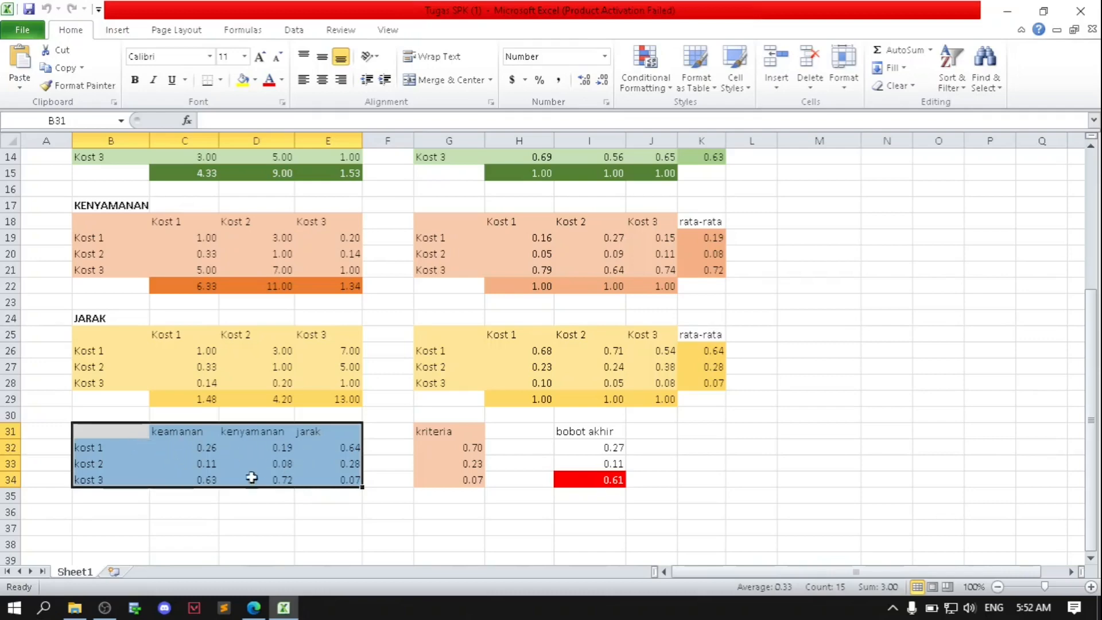
left_click(117, 446)
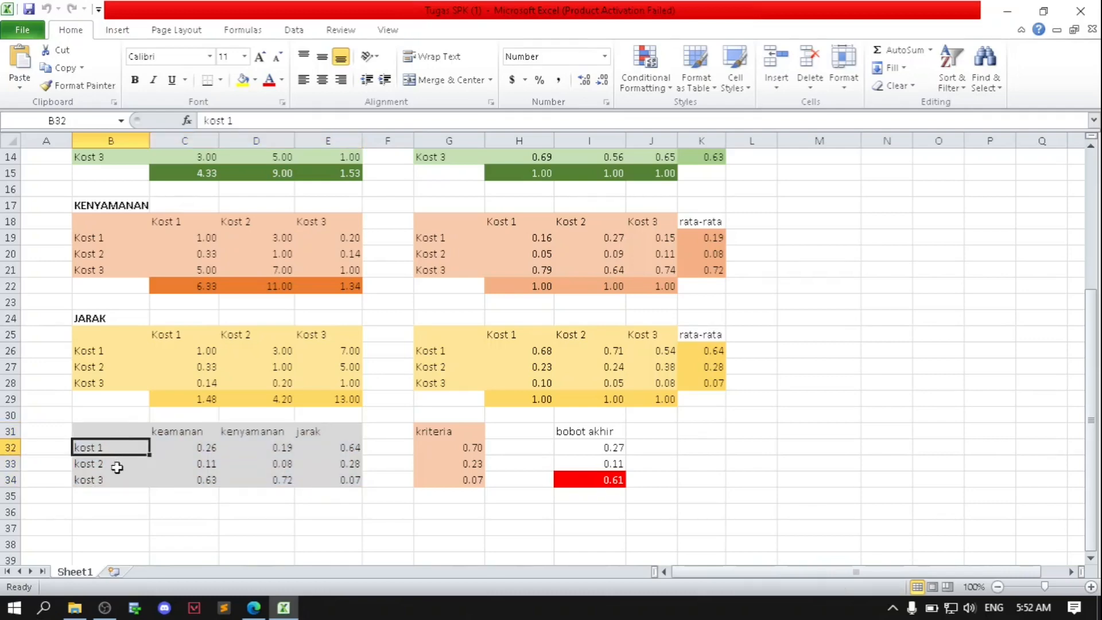
left_click(117, 467)
left_click(118, 479)
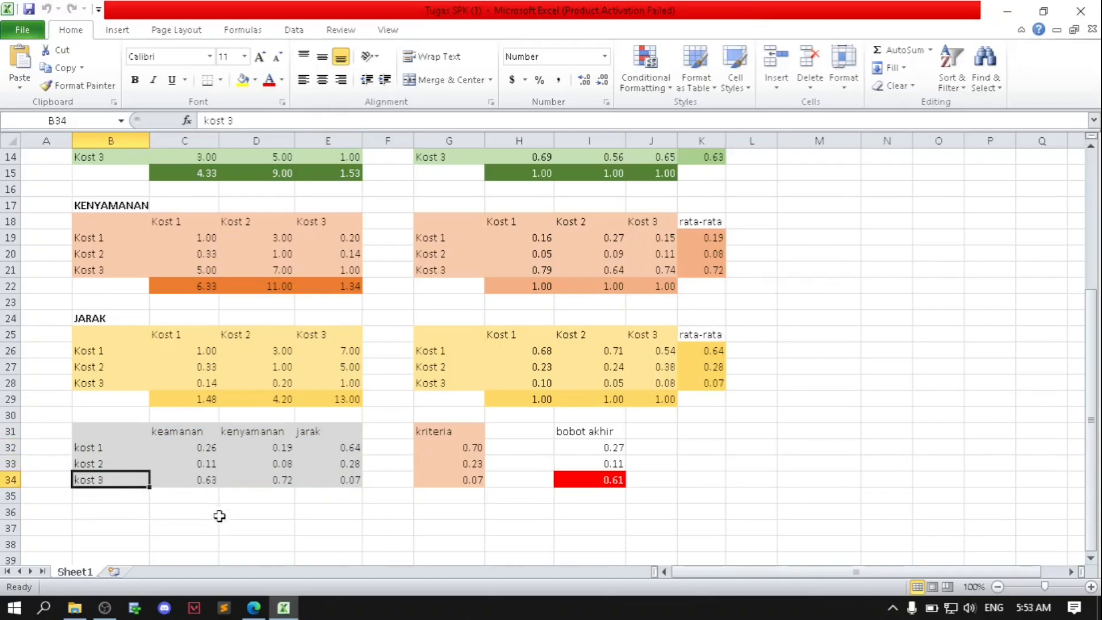
left_click(185, 434)
left_click(259, 430)
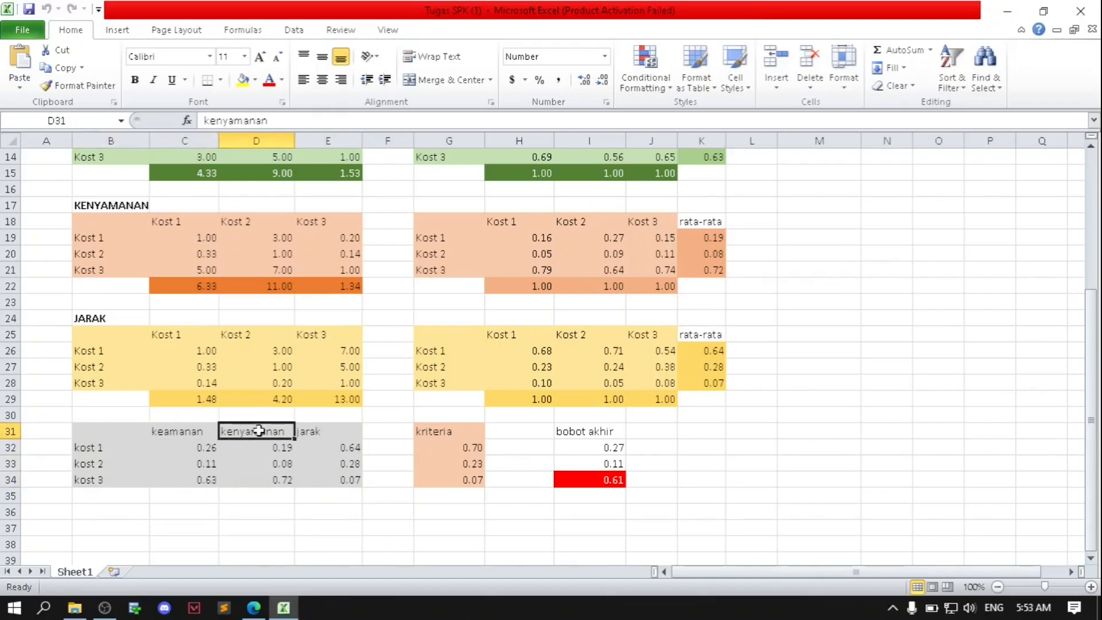
left_click(317, 434)
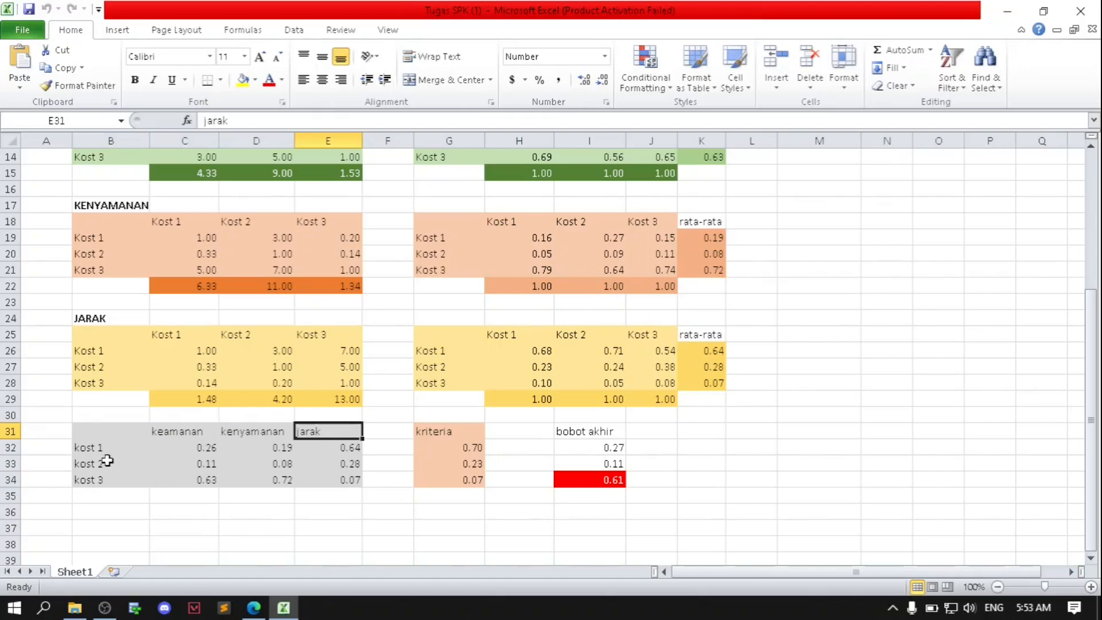
Step: Examine the summary table's scores in C32:E34 and the kriteria weights in G31:G34
left_click_drag(201, 455, 325, 480)
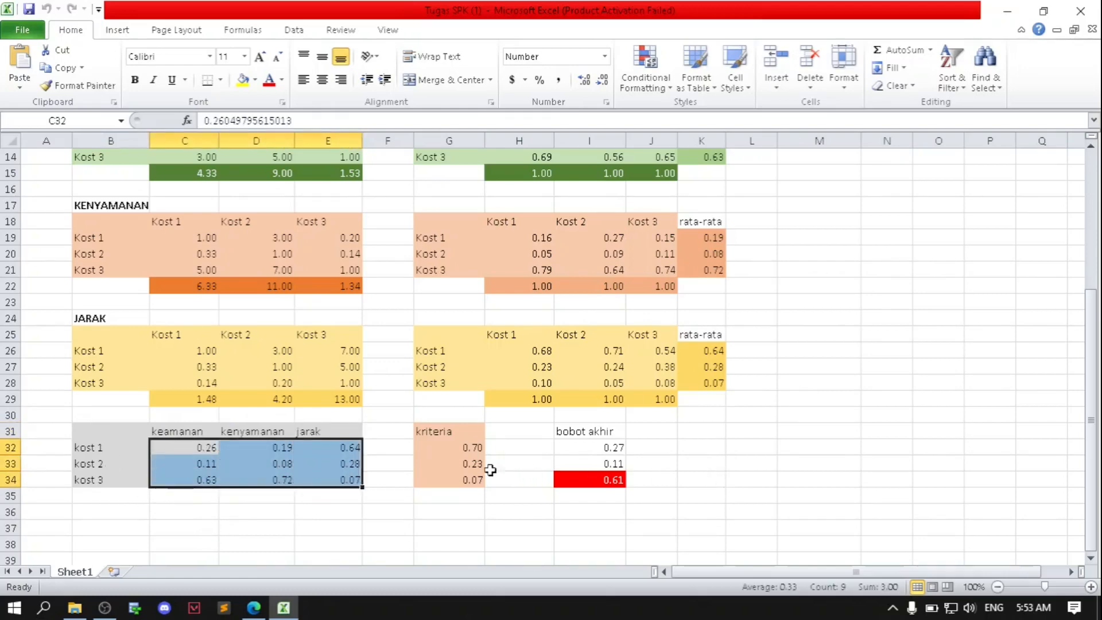
left_click(470, 435)
left_click_drag(471, 435, 474, 480)
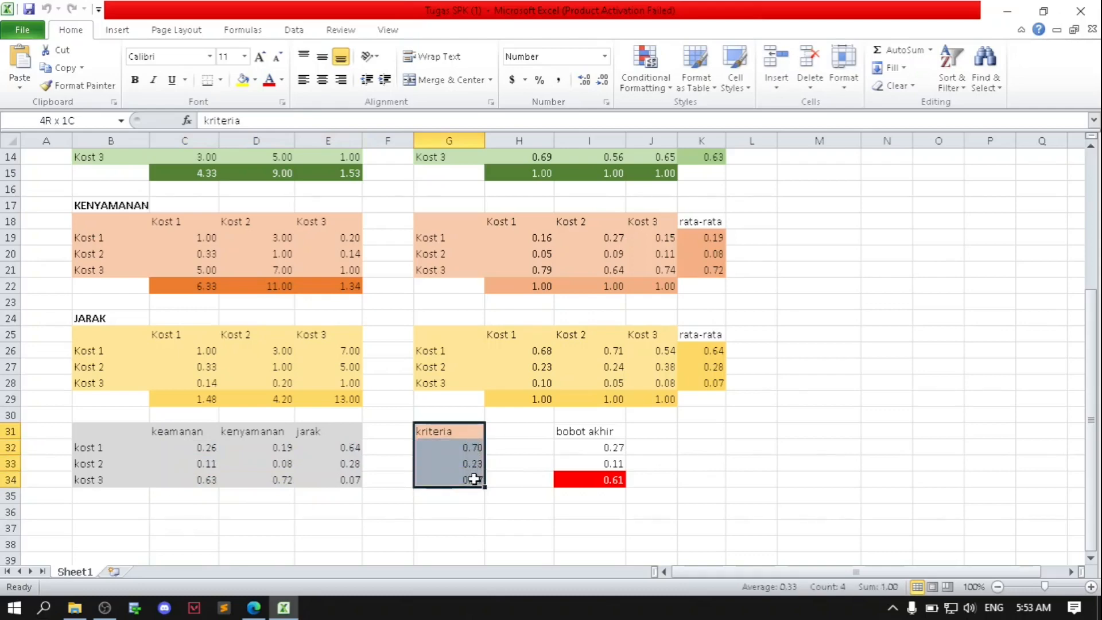
Step: Examine the kriteria weights in G32, G33 and G34 one by one
left_click_drag(475, 479, 474, 479)
left_click(464, 450)
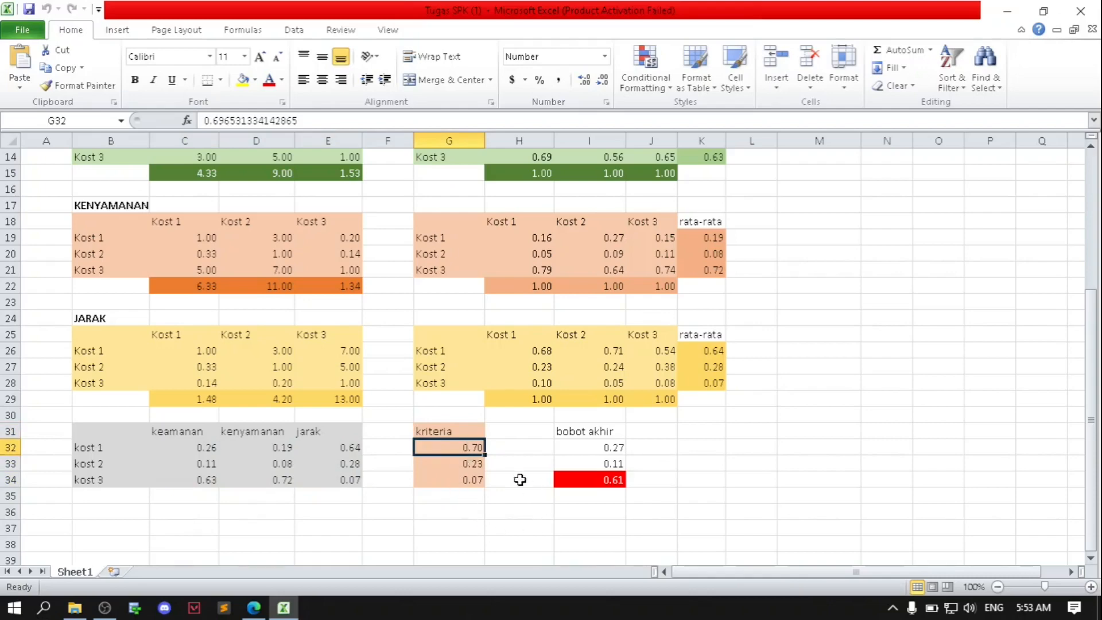
left_click(468, 464)
left_click(466, 480)
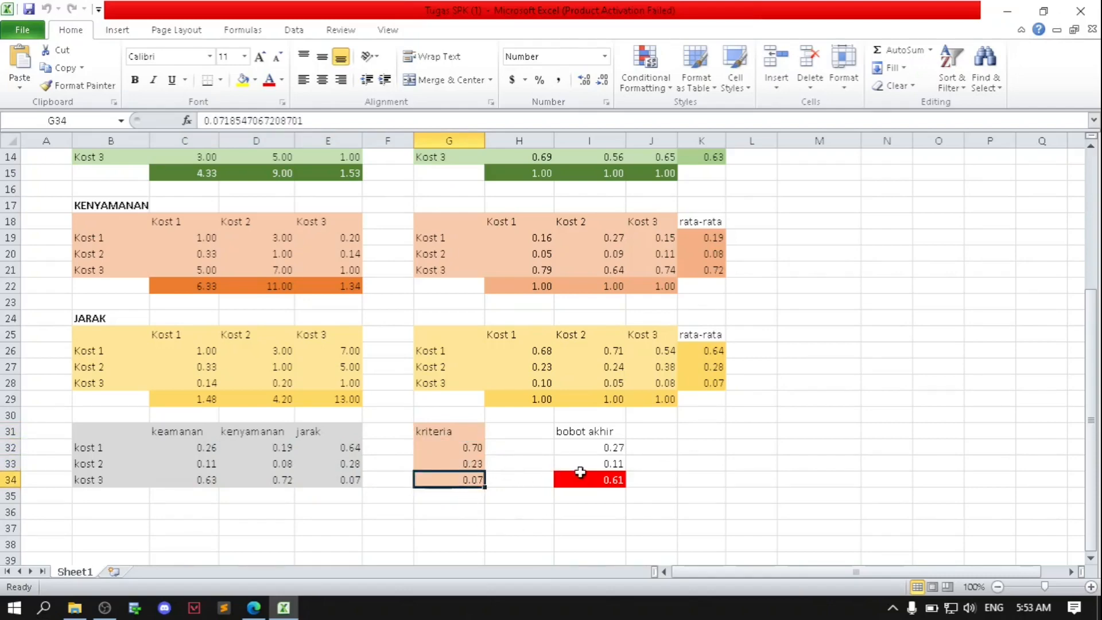
Step: Examine the kost 1 bobot akhir formula in I32 against its scores in C32:E32 and the kriteria weights in G32:G34
left_click(595, 447)
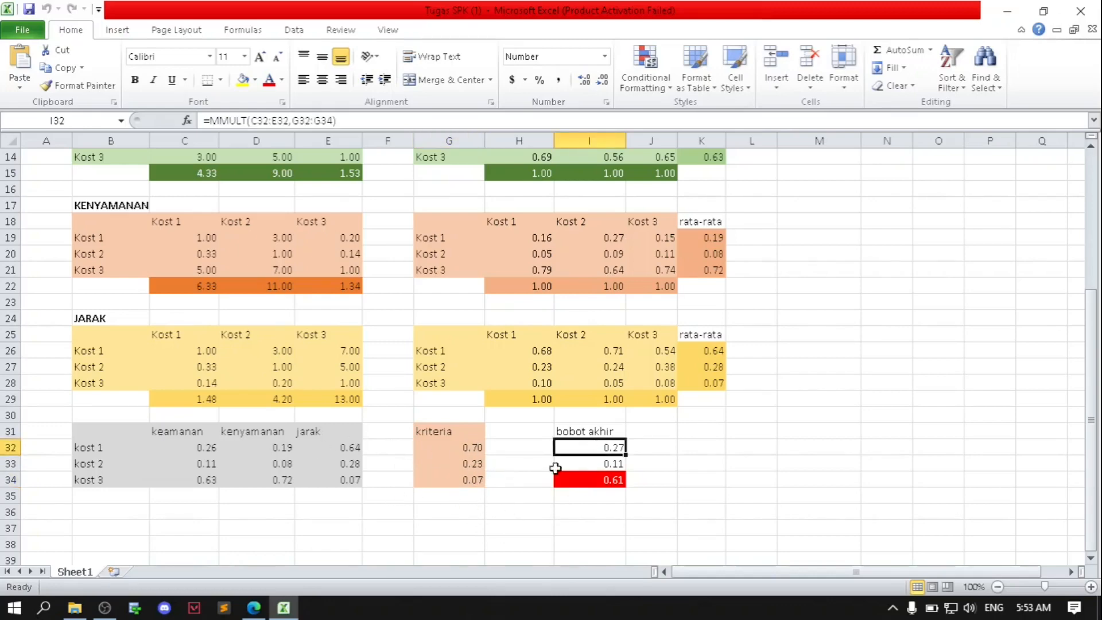
left_click_drag(208, 449, 360, 446)
left_click_drag(439, 449, 442, 476)
Step: Try to start a matrix product formula in K32 with the partial function name =MMUL
left_click(656, 446)
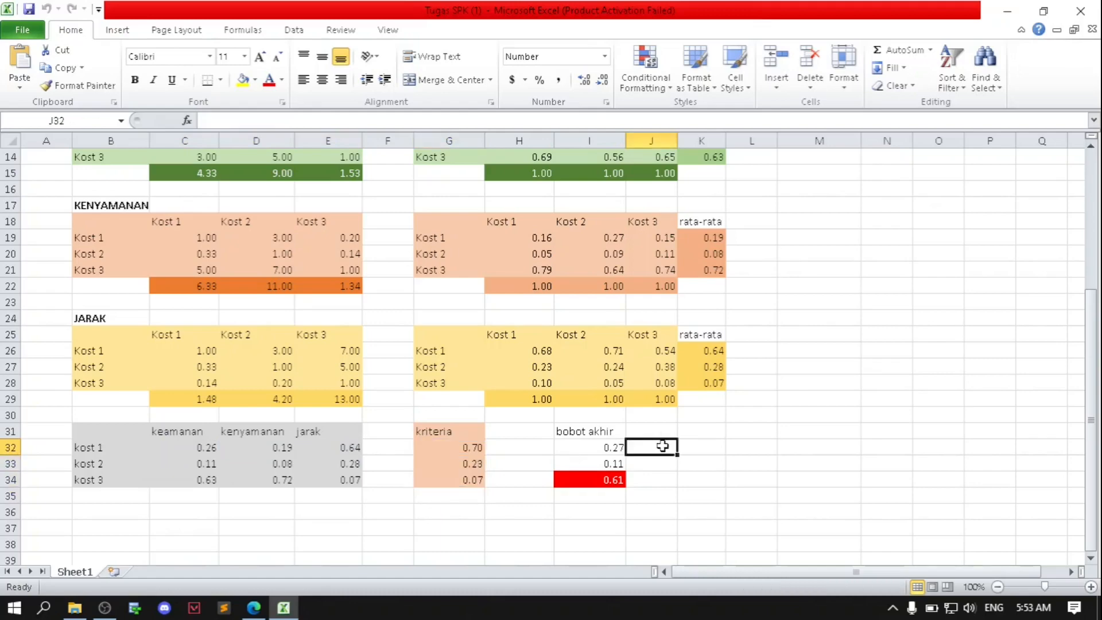
left_click(696, 449)
double_click(700, 449)
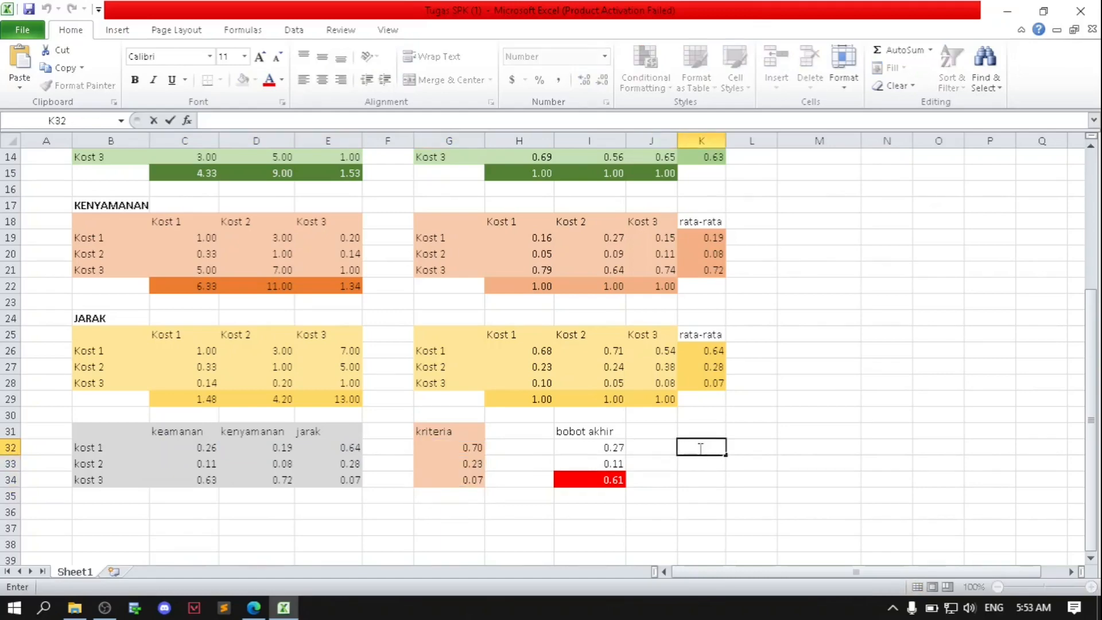
type("=")
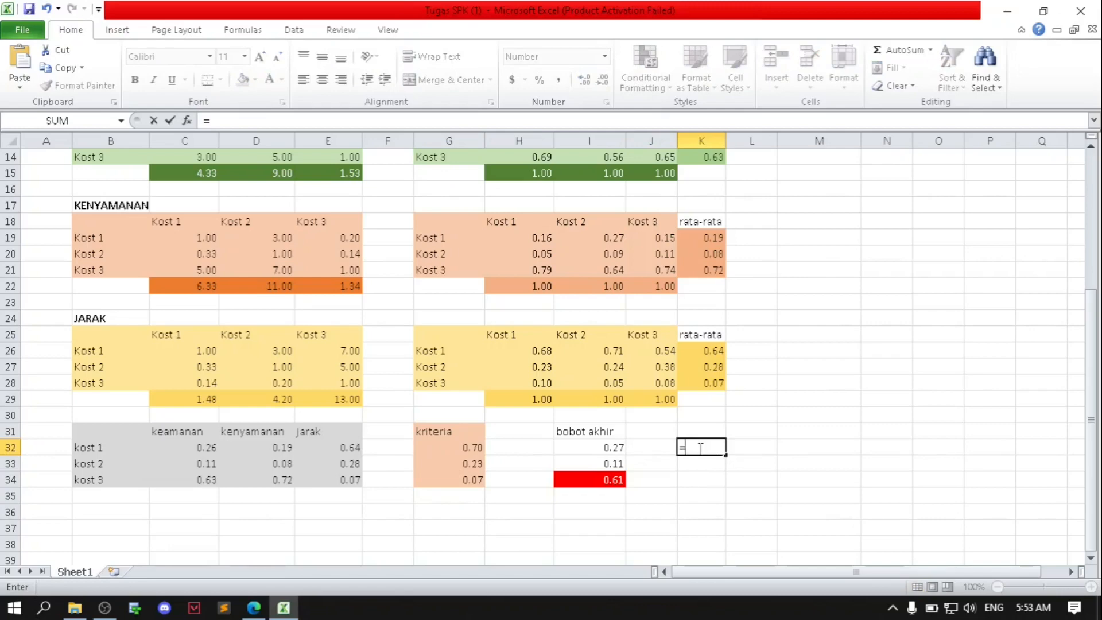
type("MM")
key("Return")
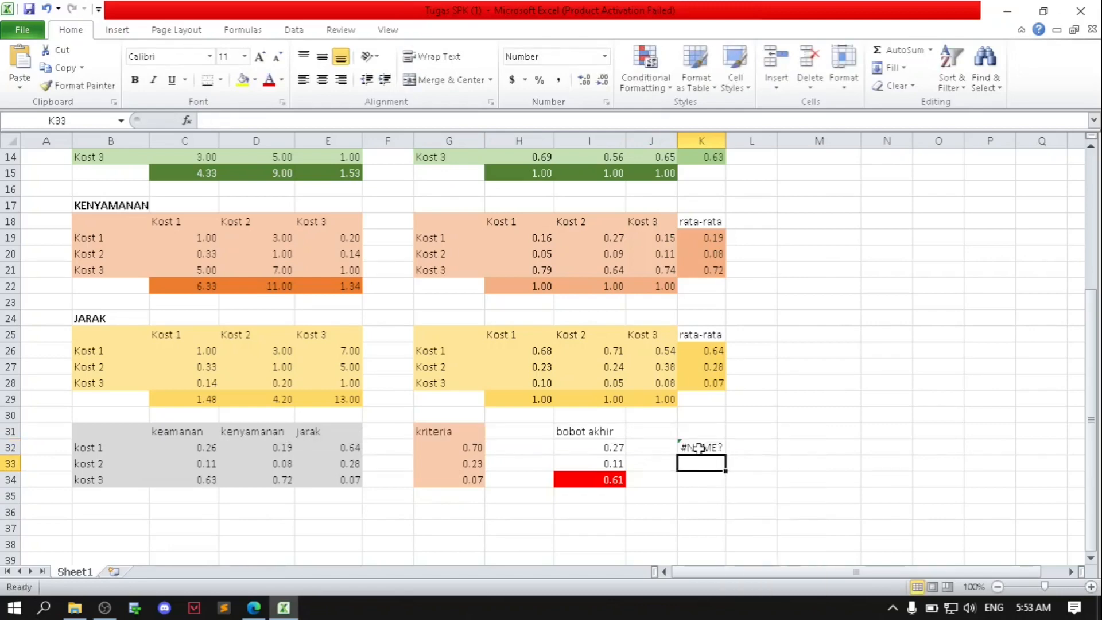
double_click(701, 449)
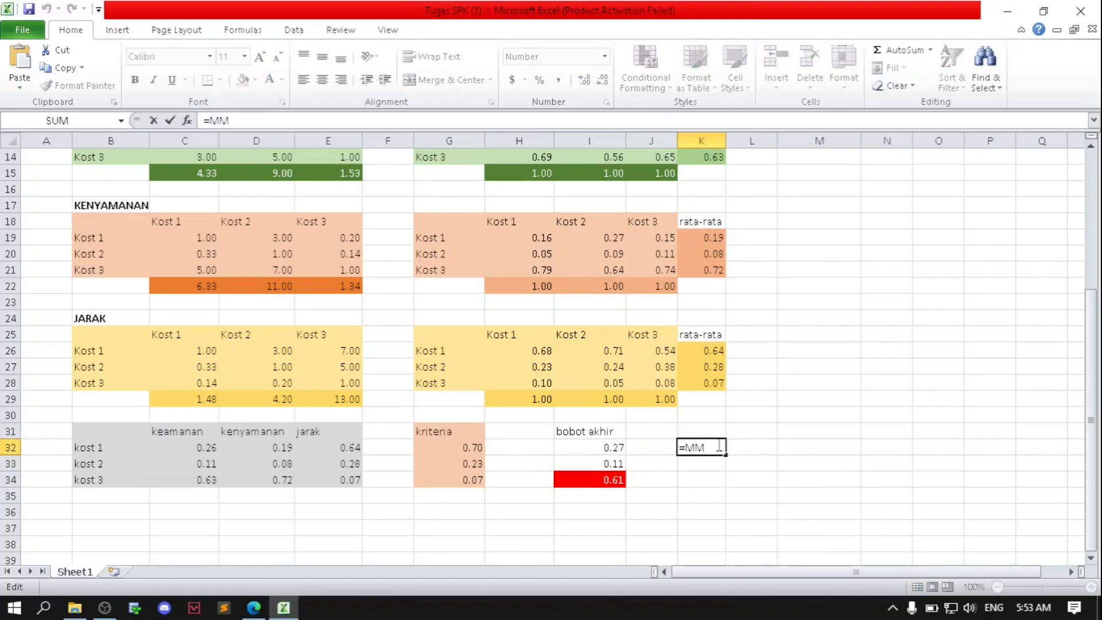
type("U")
key("Return")
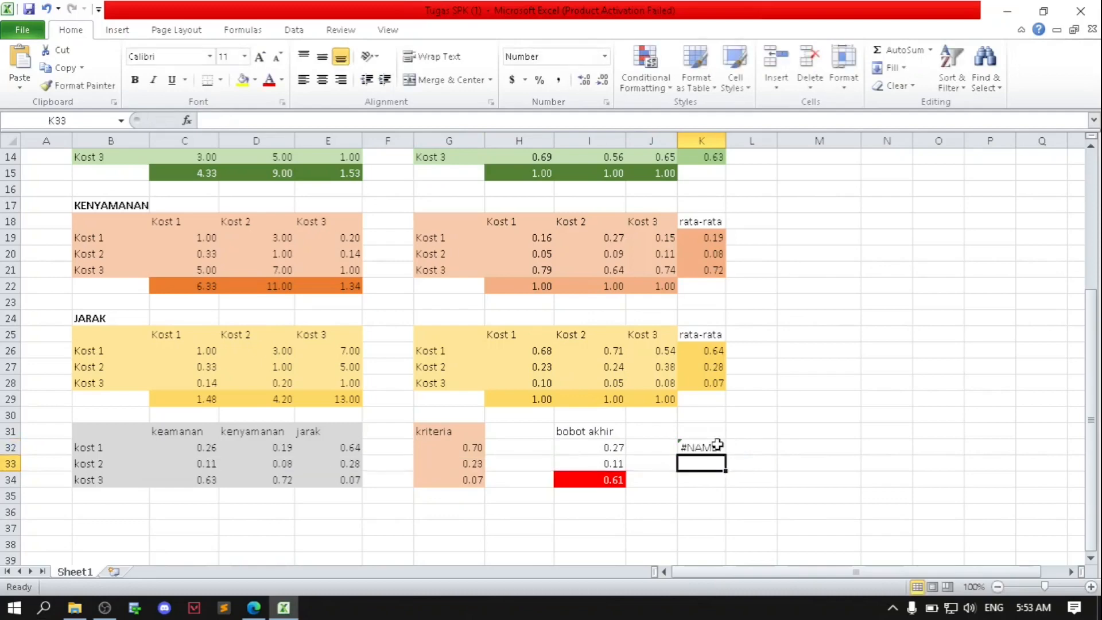
Step: Insert the MMULT function into the K32 formula from the full list of functions
left_click(716, 446)
double_click(715, 447)
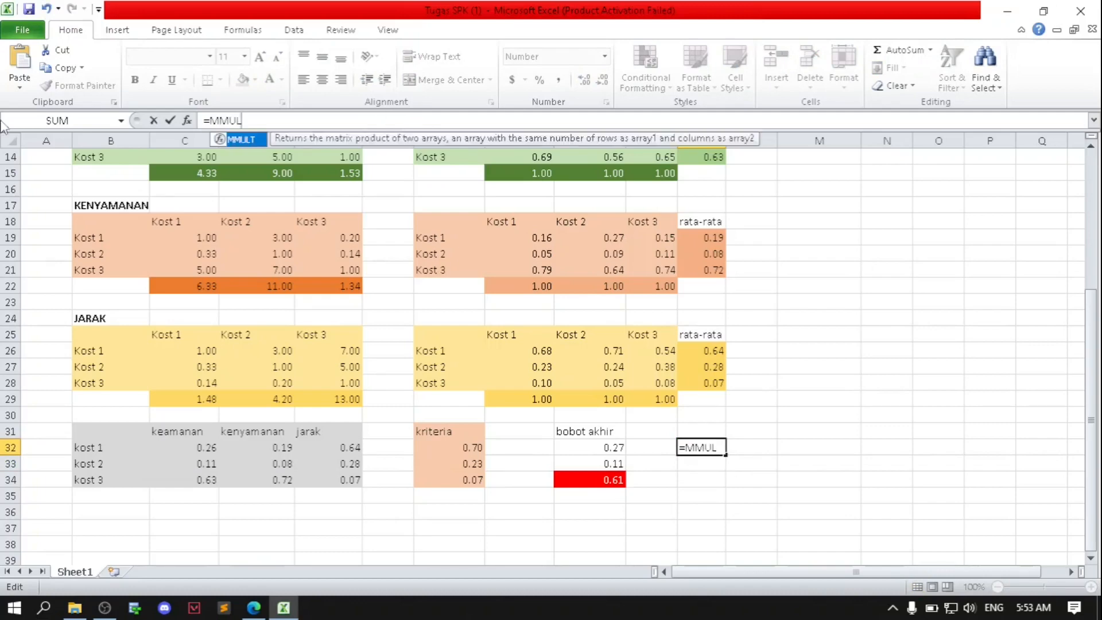
left_click(120, 121)
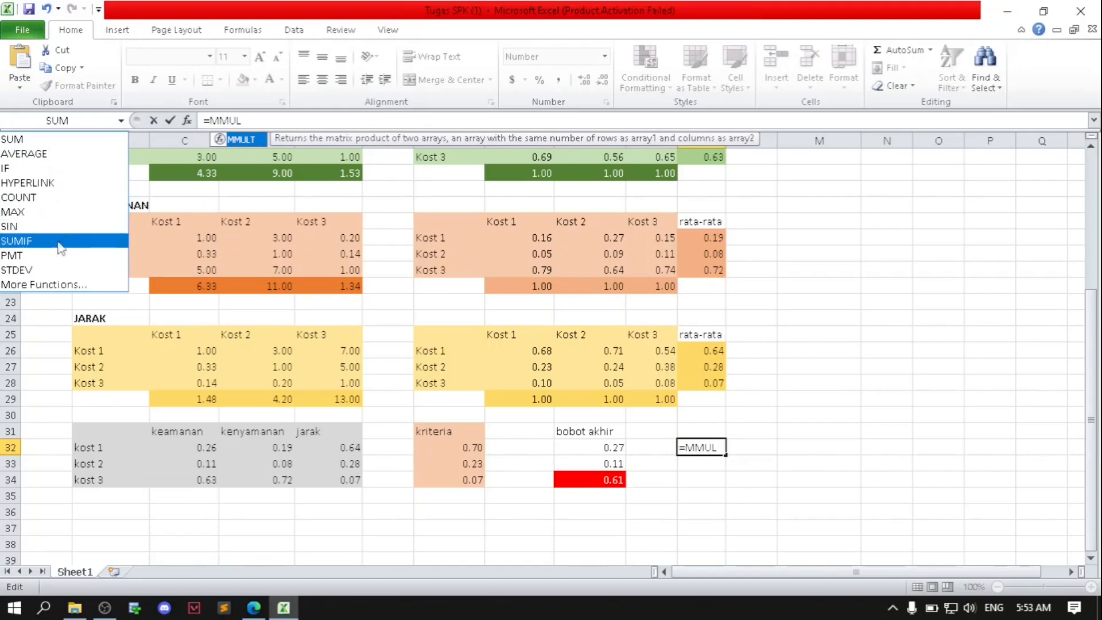
left_click(50, 284)
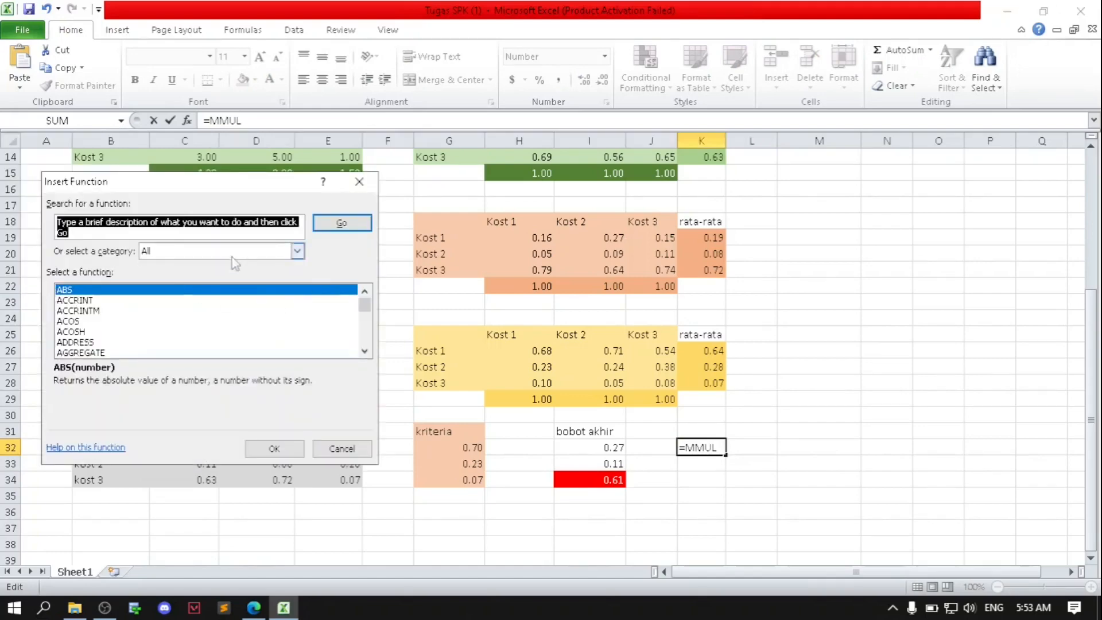
left_click_drag(364, 305, 370, 329)
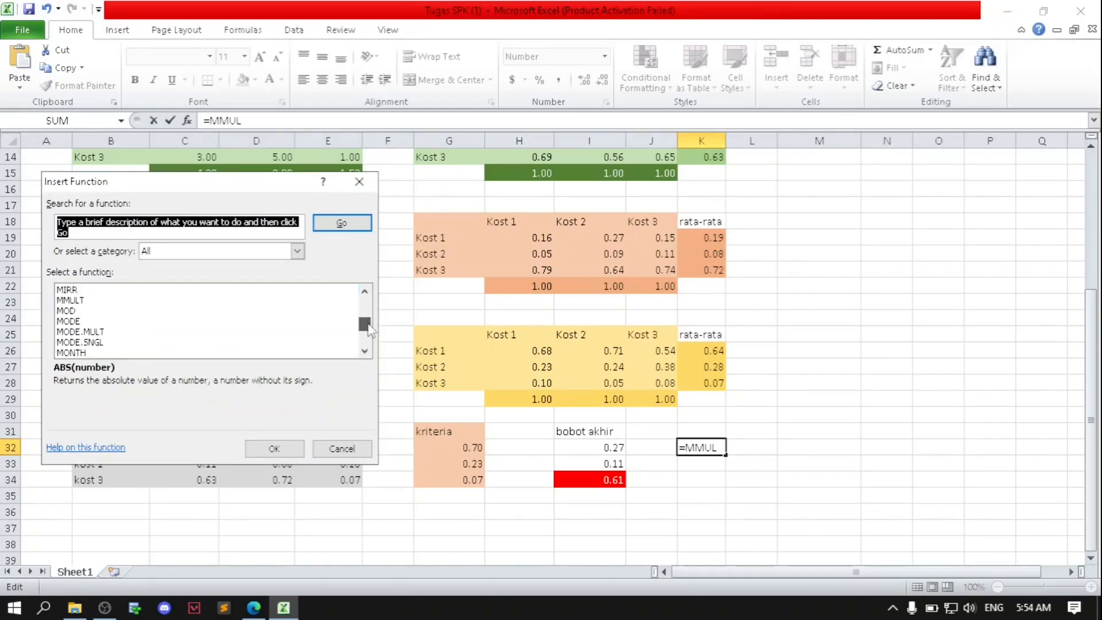
left_click(60, 299)
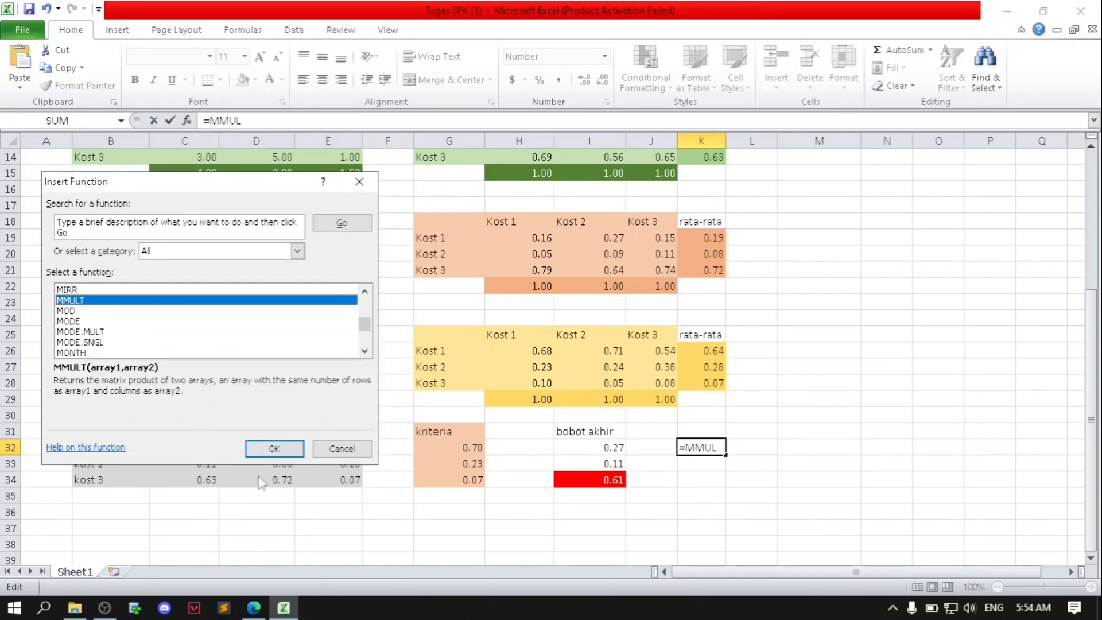
left_click(274, 448)
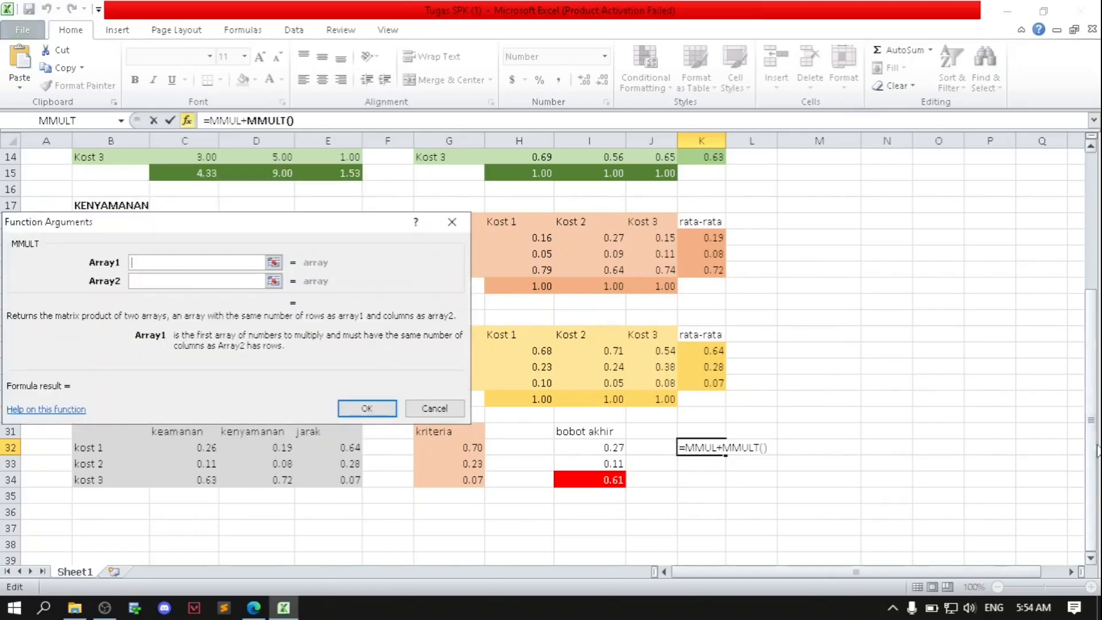
Step: Set MMULT's Array1 to C32:E32 and Array2 to G32:G34, and accept the function arguments
left_click_drag(340, 235, 835, 235)
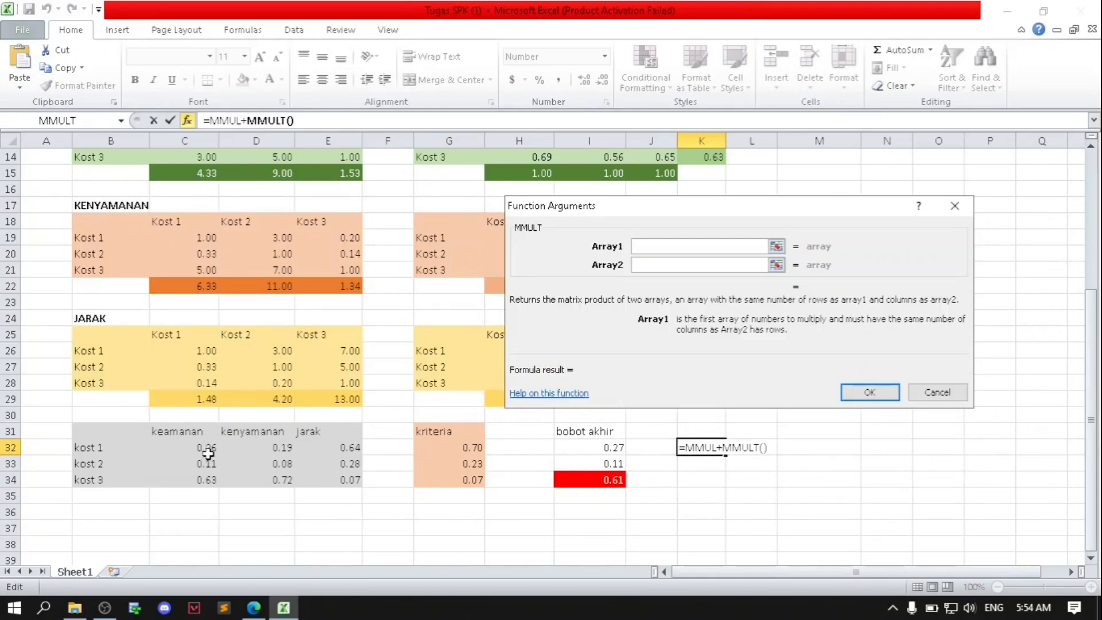
left_click_drag(208, 450, 335, 451)
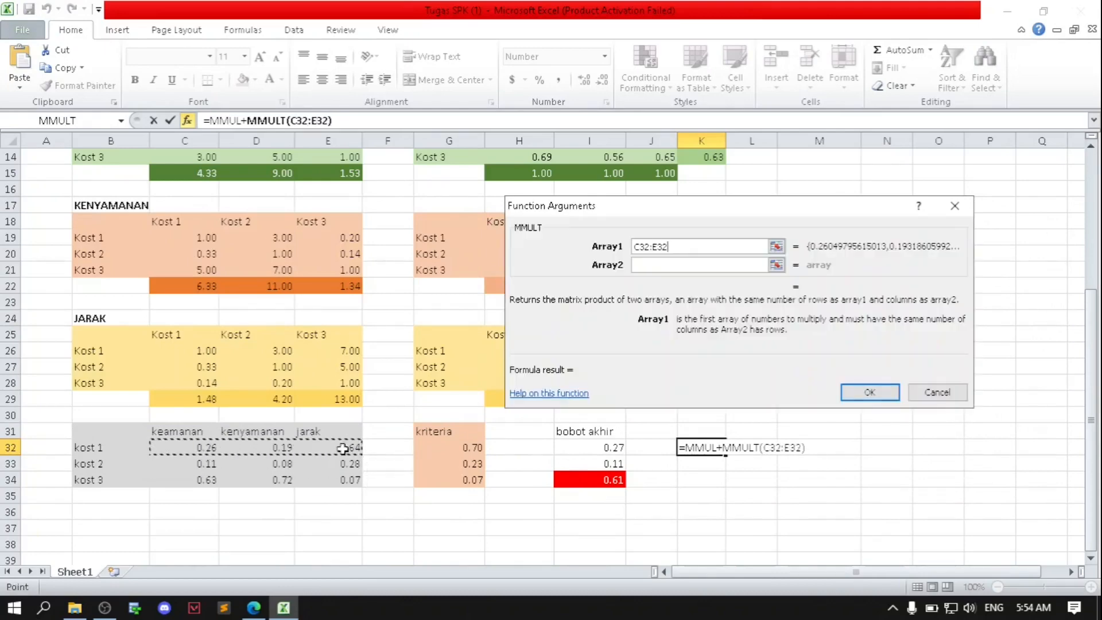
key("Tab")
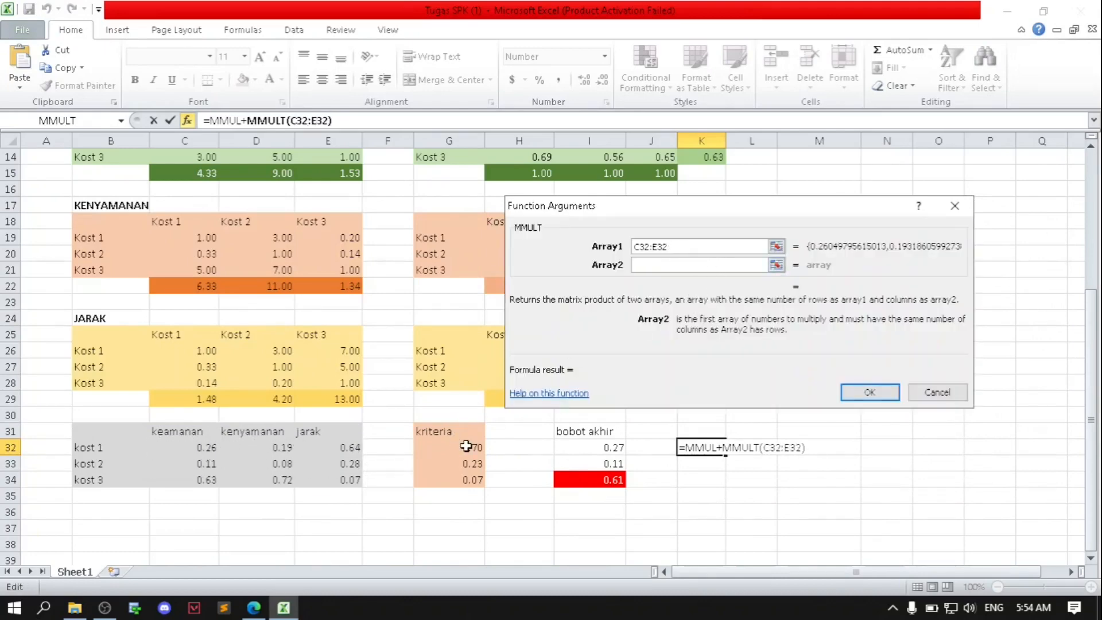
left_click(470, 447)
left_click_drag(469, 446, 467, 479)
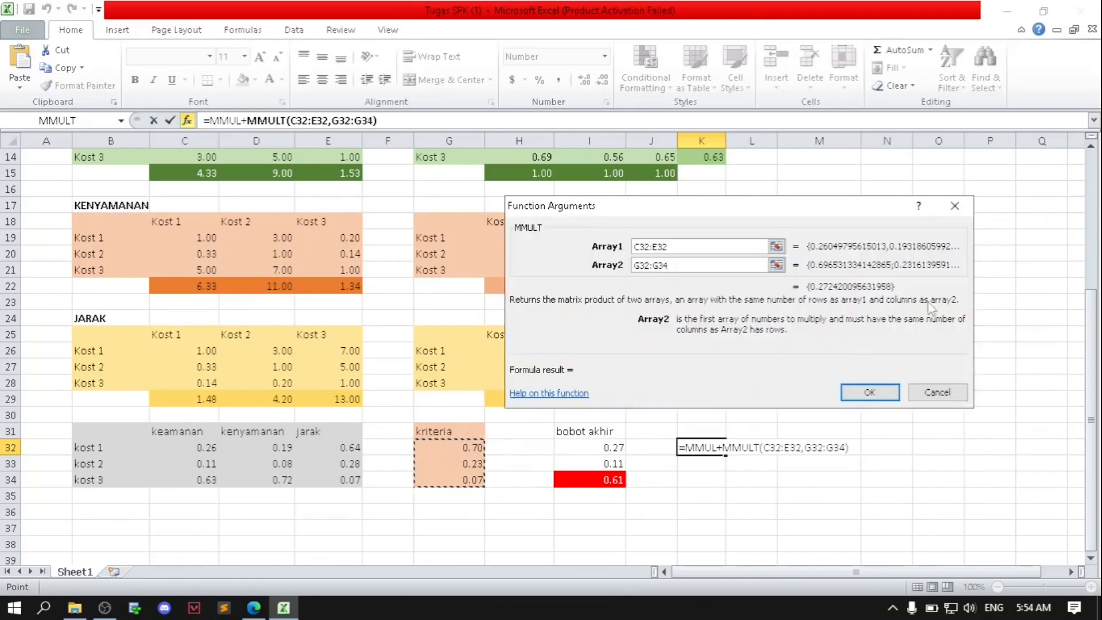
left_click(880, 395)
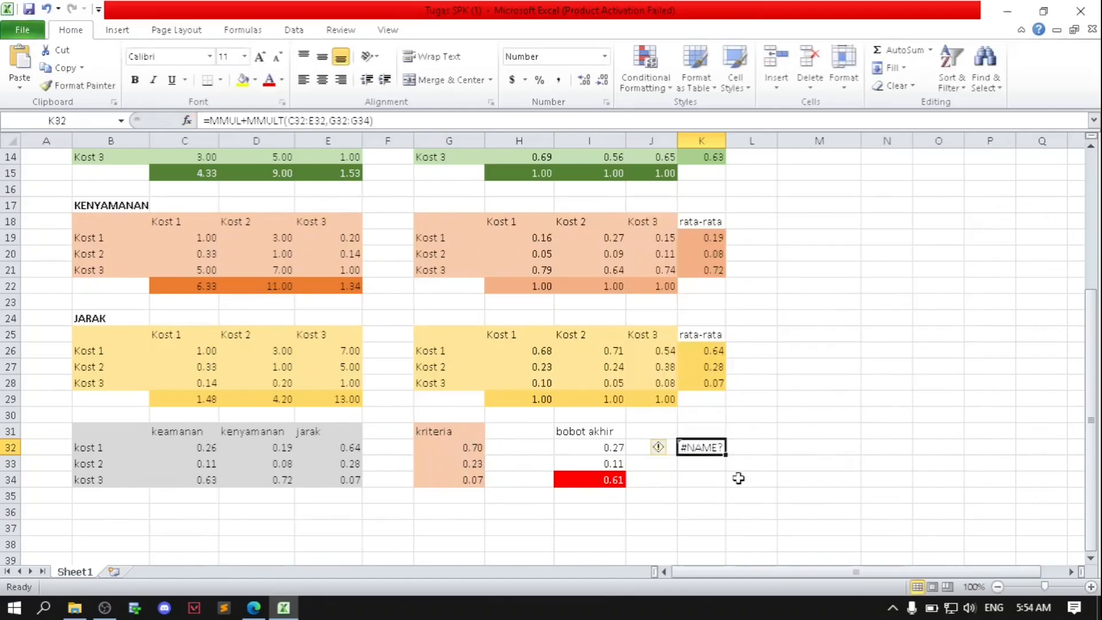
left_click(714, 460)
key("Up")
left_click(693, 476)
left_click(694, 451)
double_click(695, 449)
left_click(413, 125)
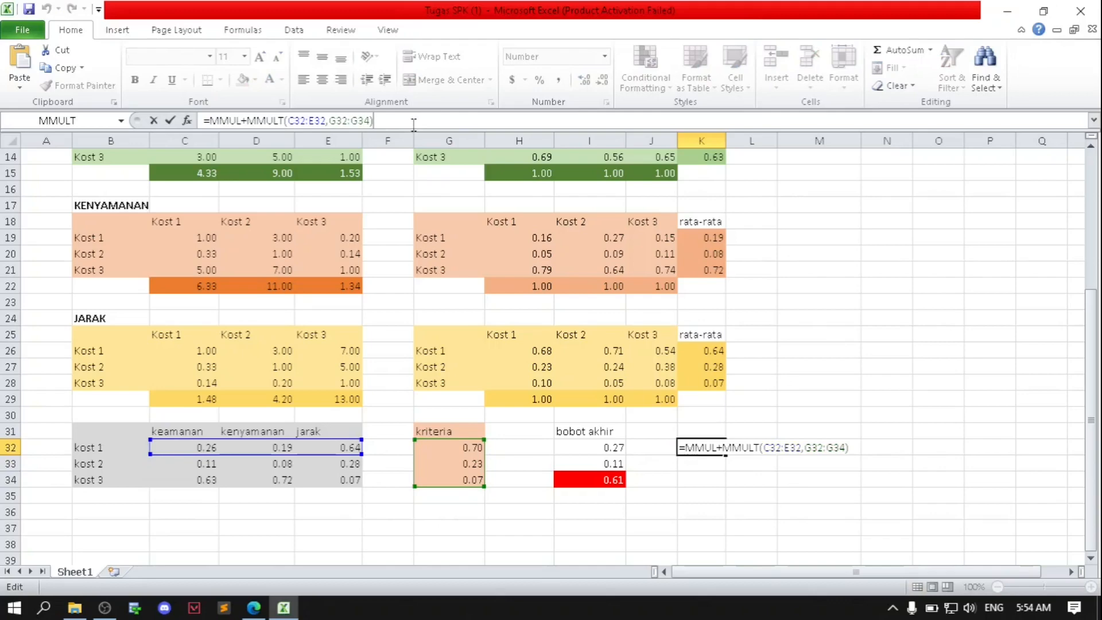
key("Return")
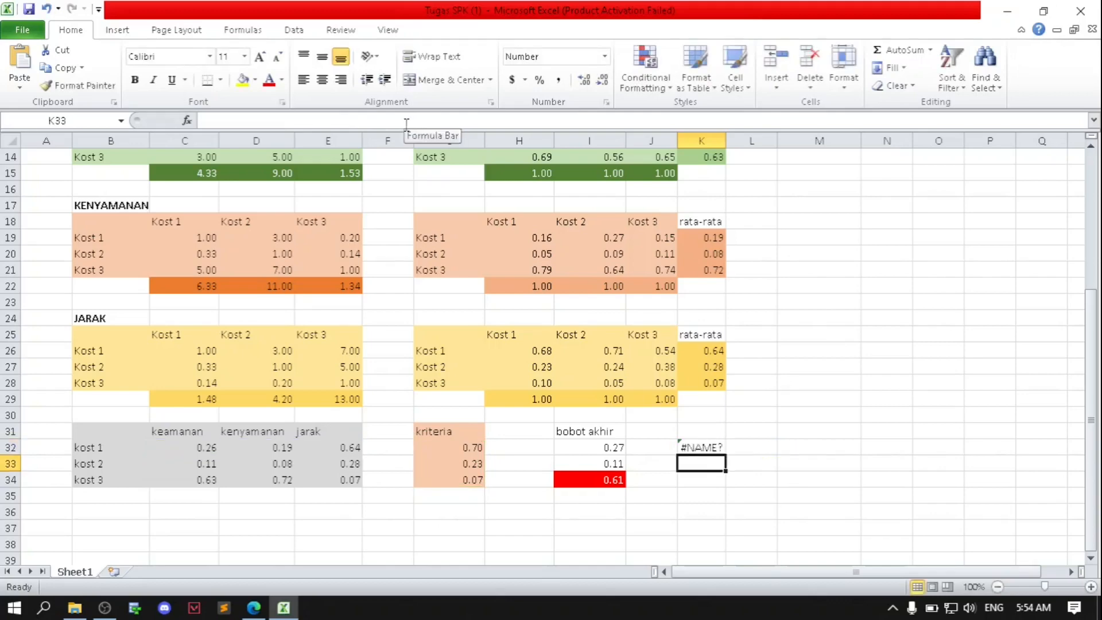
Step: Remove the stray MMUL+ from the K32 formula, leaving =MMULT(C32:E32,G32:G34)
left_click(702, 447)
double_click(701, 447)
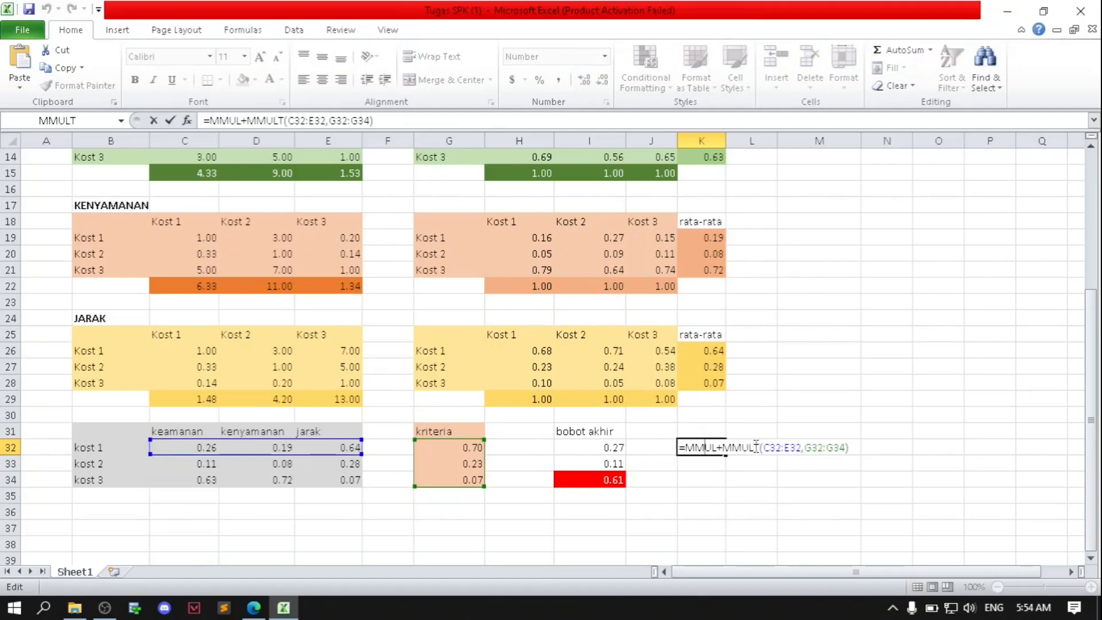
left_click_drag(725, 448, 694, 448)
key("BackSpace")
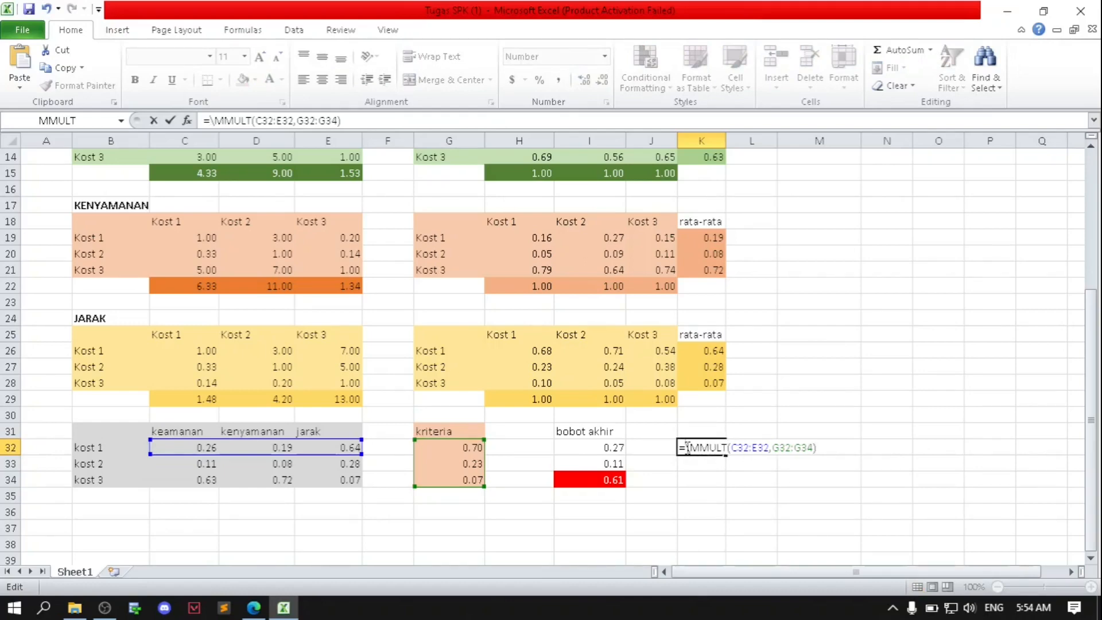
key("Return")
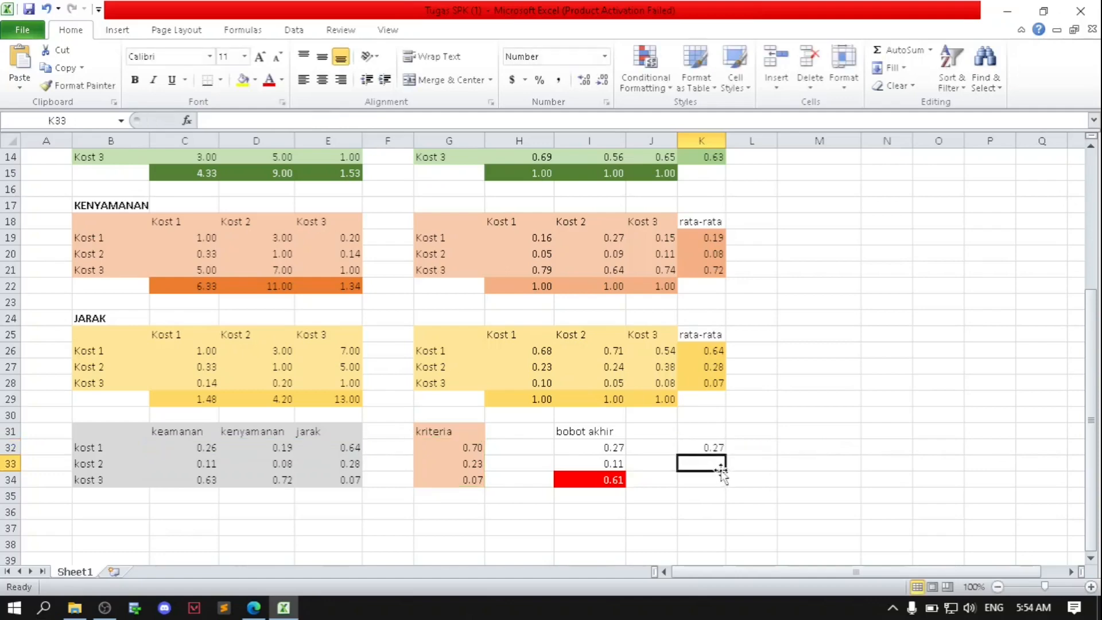
Step: Compare the trial formula in K32 with the kost 1 bobot akhir in I32
left_click(712, 448)
left_click(617, 448)
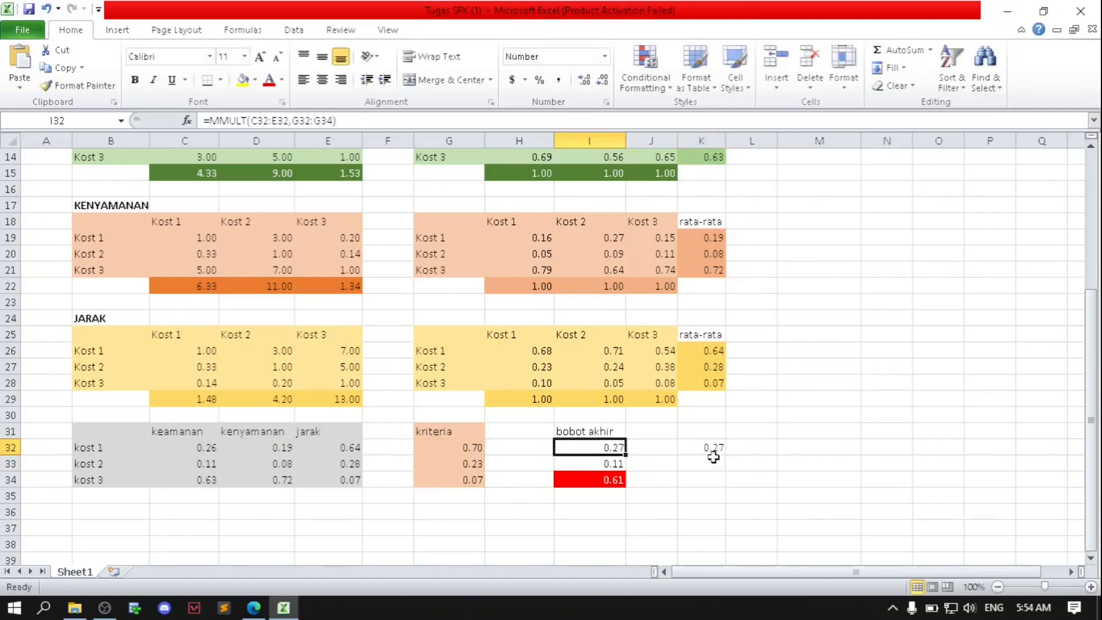
left_click(713, 453)
left_click(615, 450)
left_click(712, 452)
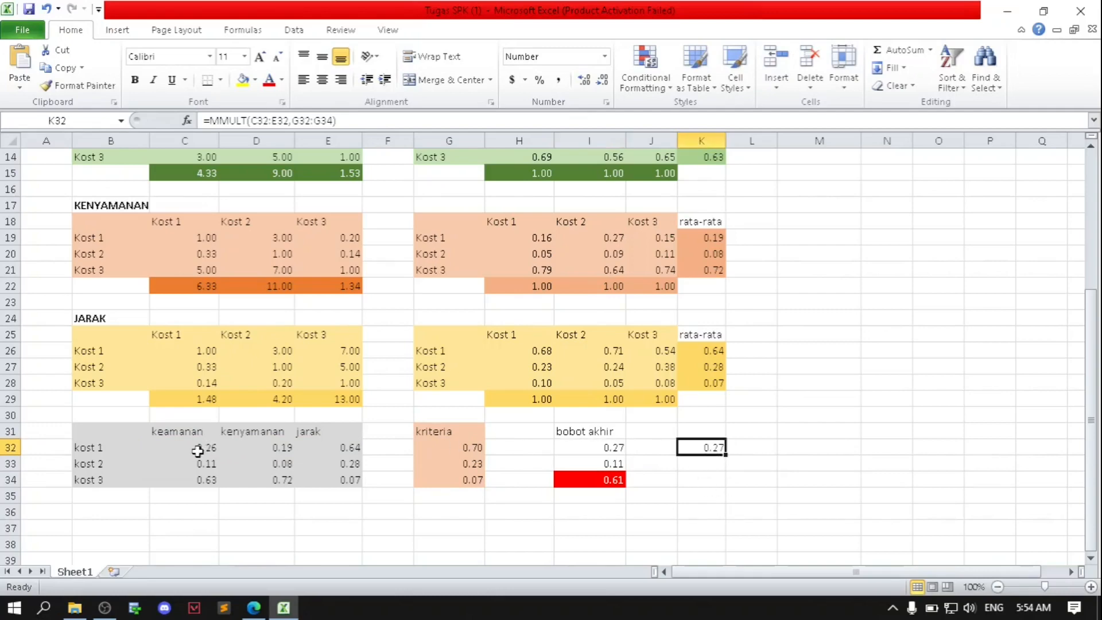
Step: Examine the kost 1 scores in C32:E32 and the kriteria weights in G32:G34 that the K32 formula multiplies
left_click_drag(197, 450, 328, 446)
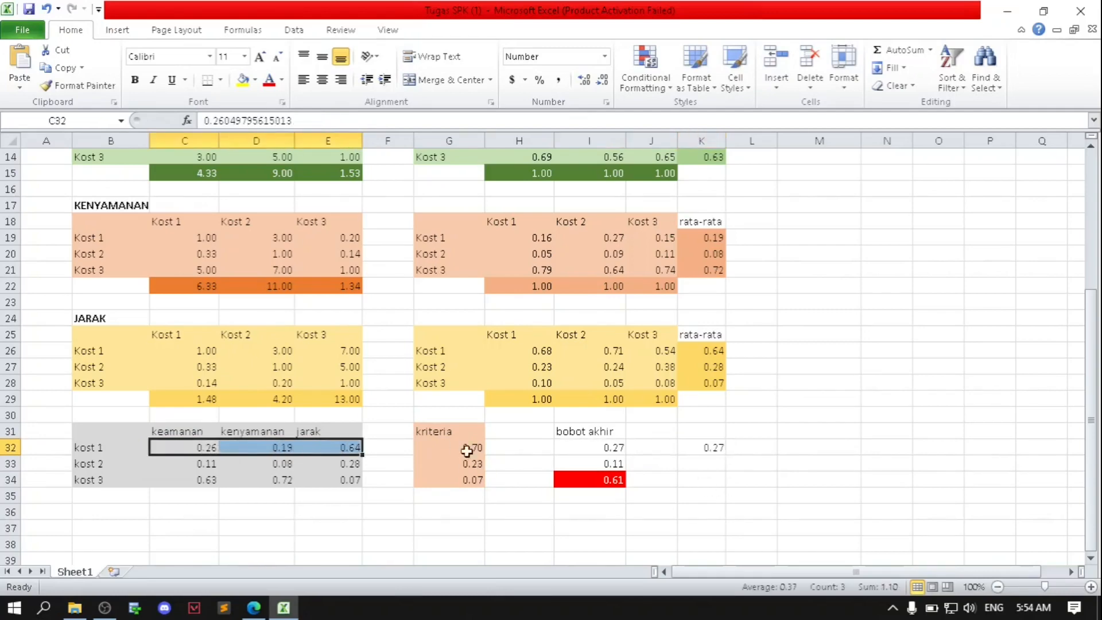
left_click_drag(467, 450, 460, 477)
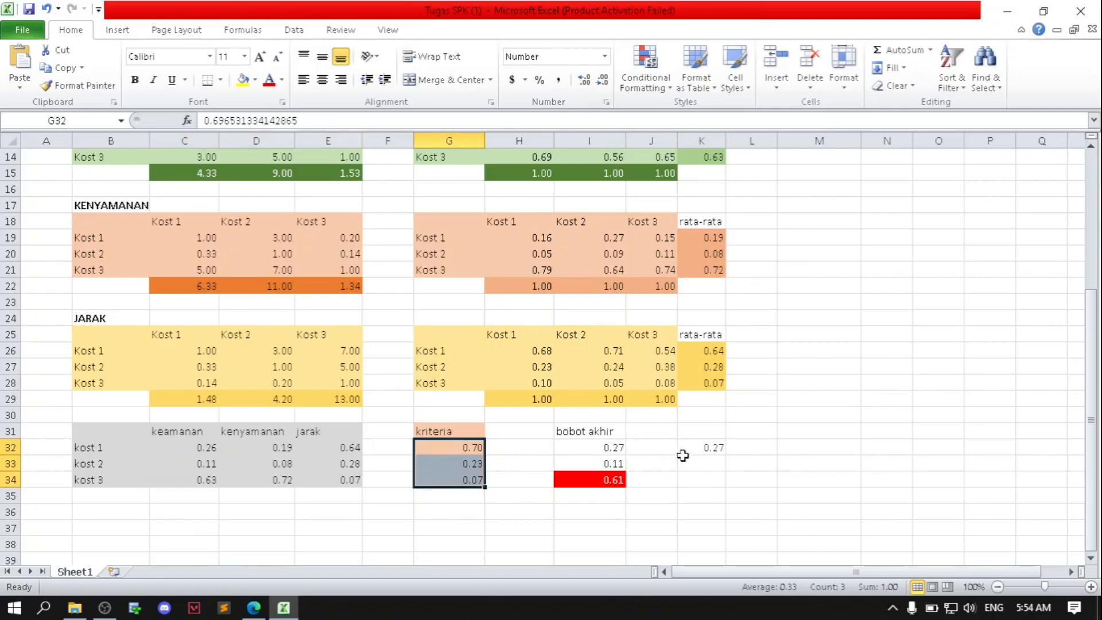
left_click(713, 449)
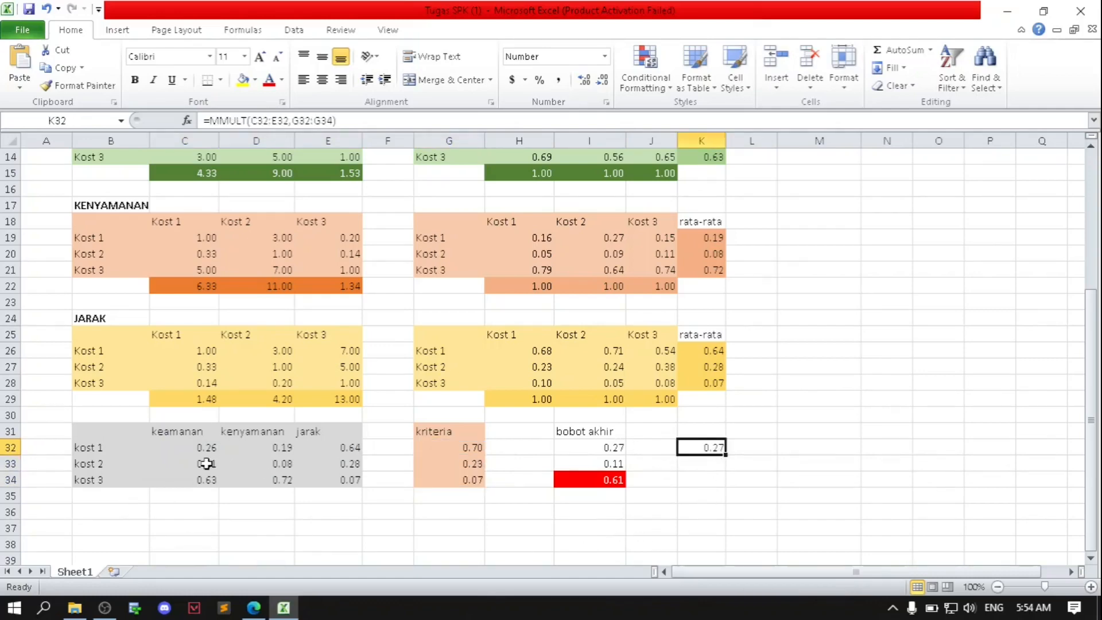
Step: Examine the kost 2 and kost 3 bobot akhir in I33 and I34 against their score rows and the kriteria weights in G32:G34
left_click_drag(202, 463, 344, 467)
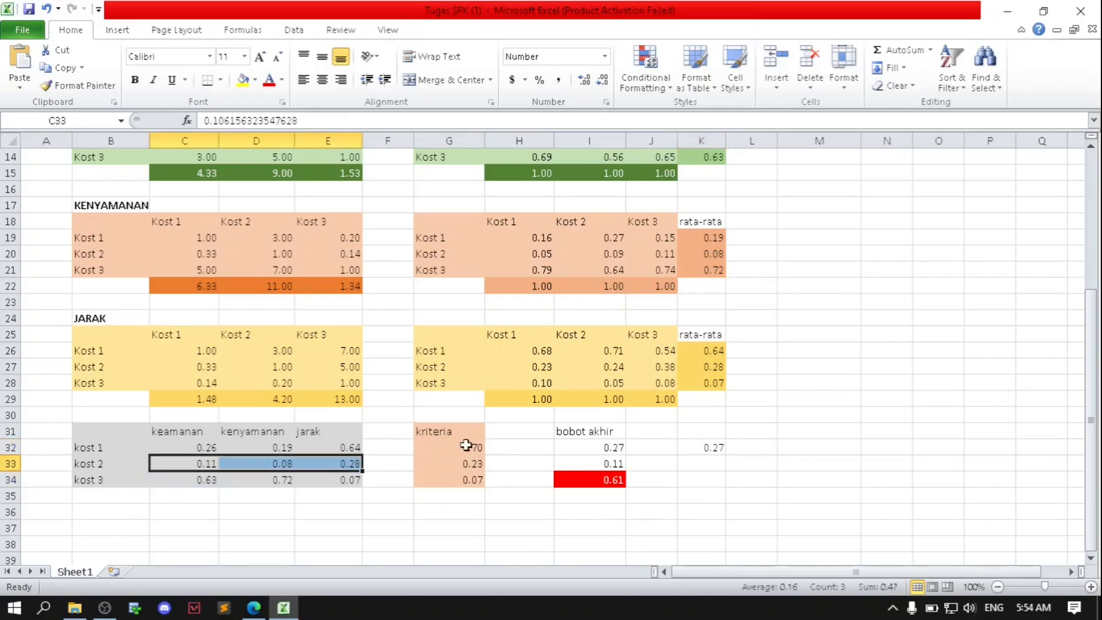
left_click_drag(466, 448, 476, 476)
left_click(608, 467)
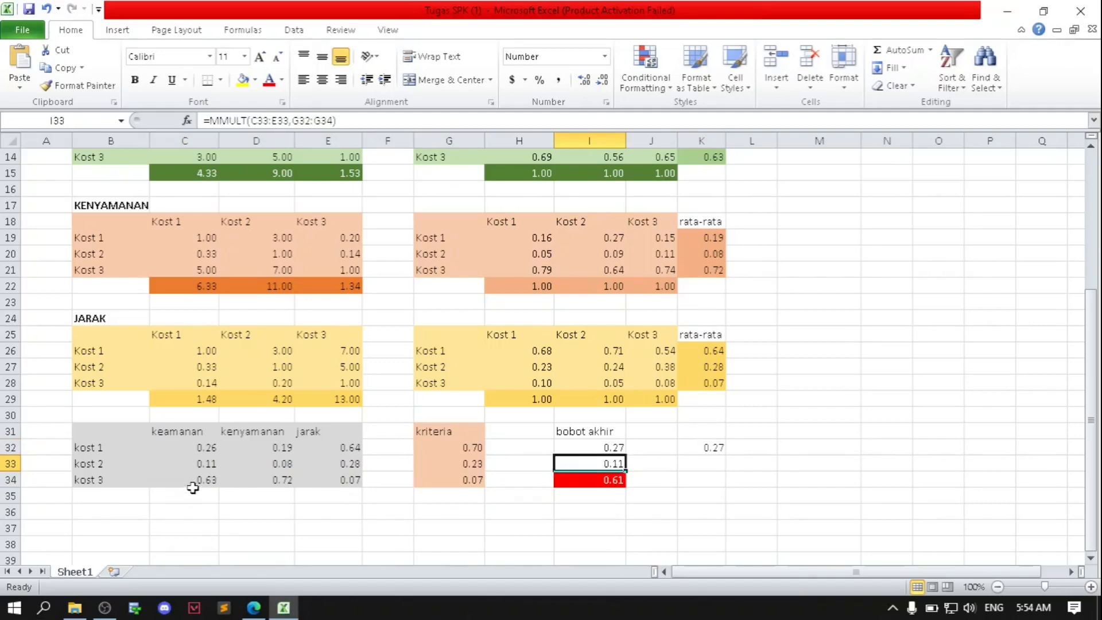
left_click_drag(193, 488, 347, 472)
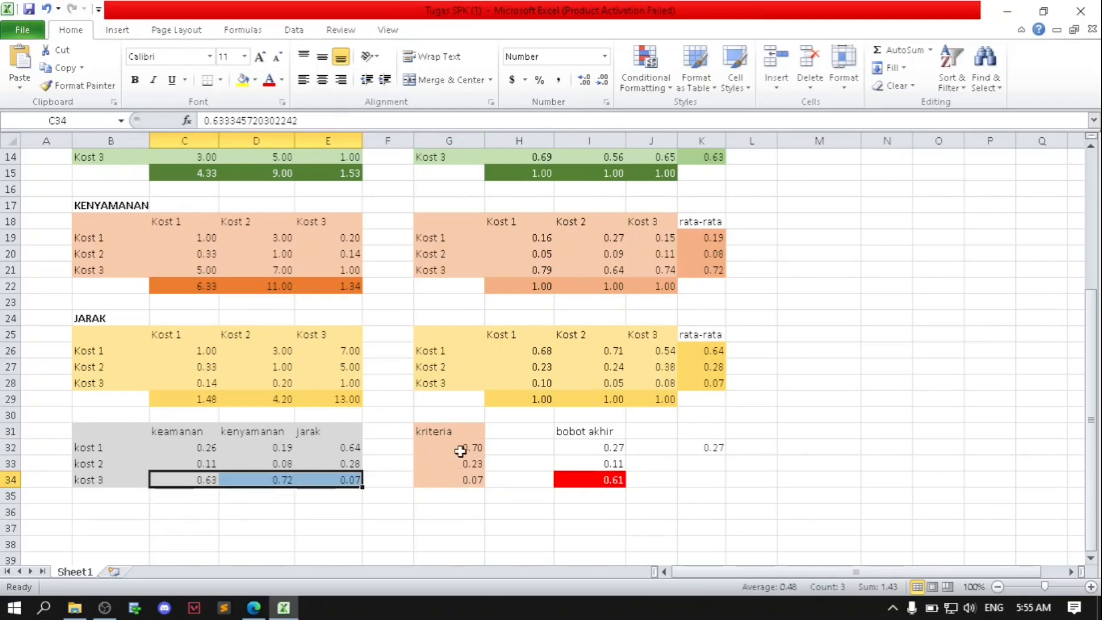
left_click_drag(472, 447, 473, 477)
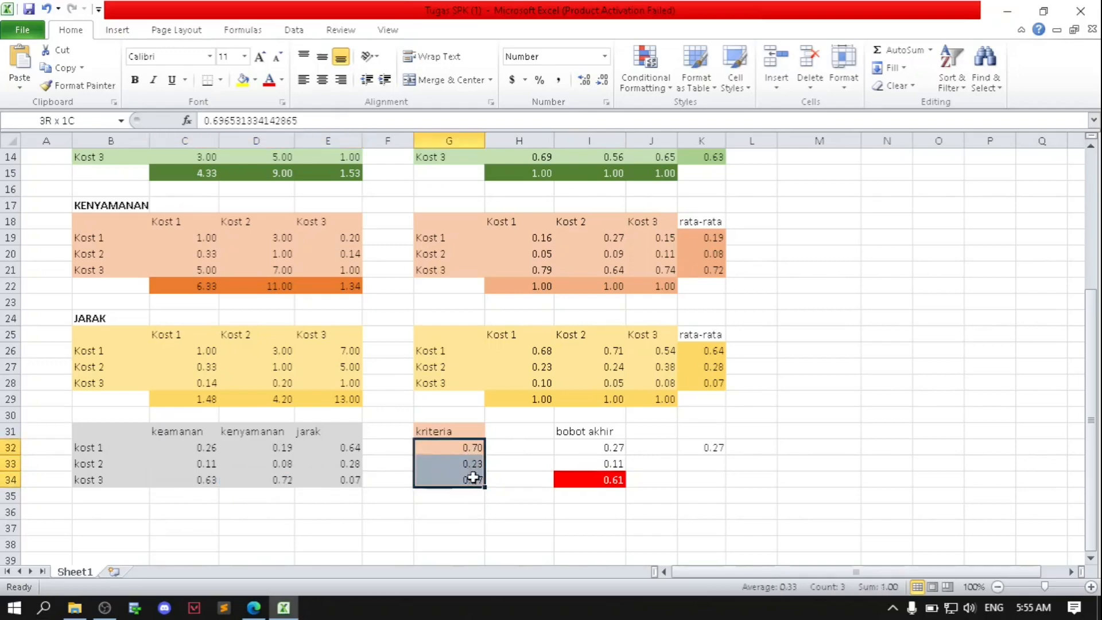
left_click(597, 480)
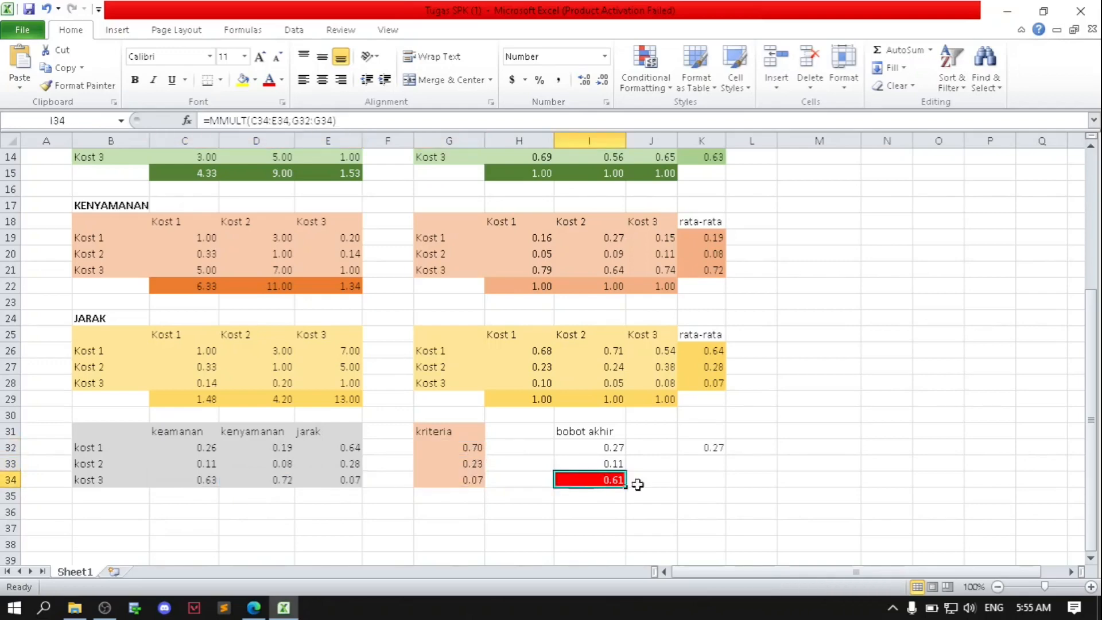
Step: Try to remove the trial MMULT formula from K32 by cutting the cell
left_click(694, 454)
double_click(714, 447)
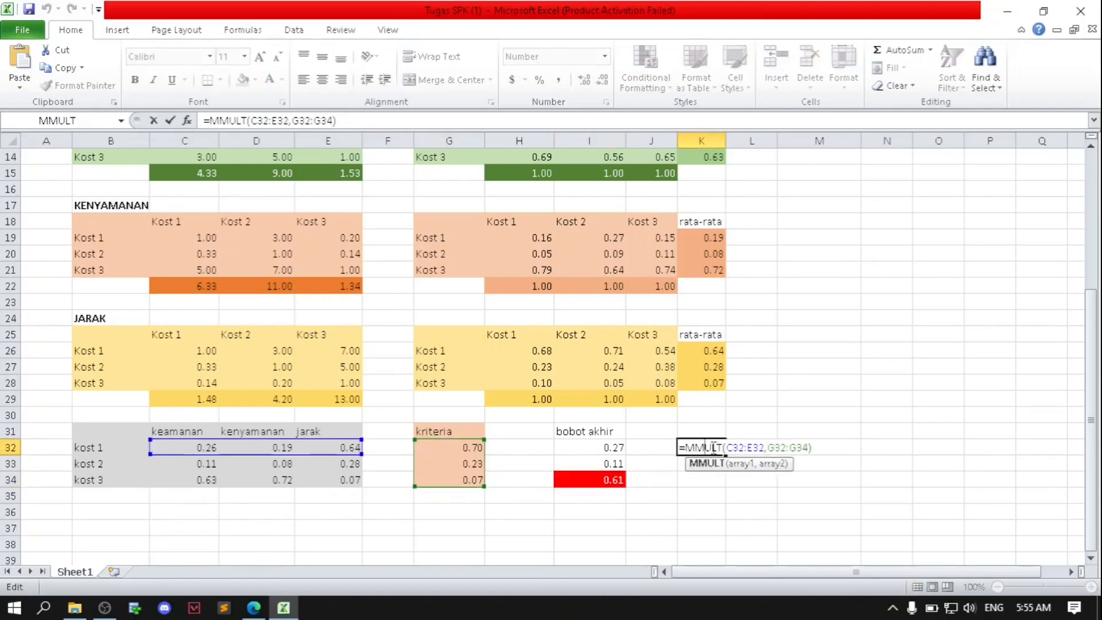
key("BackSpace")
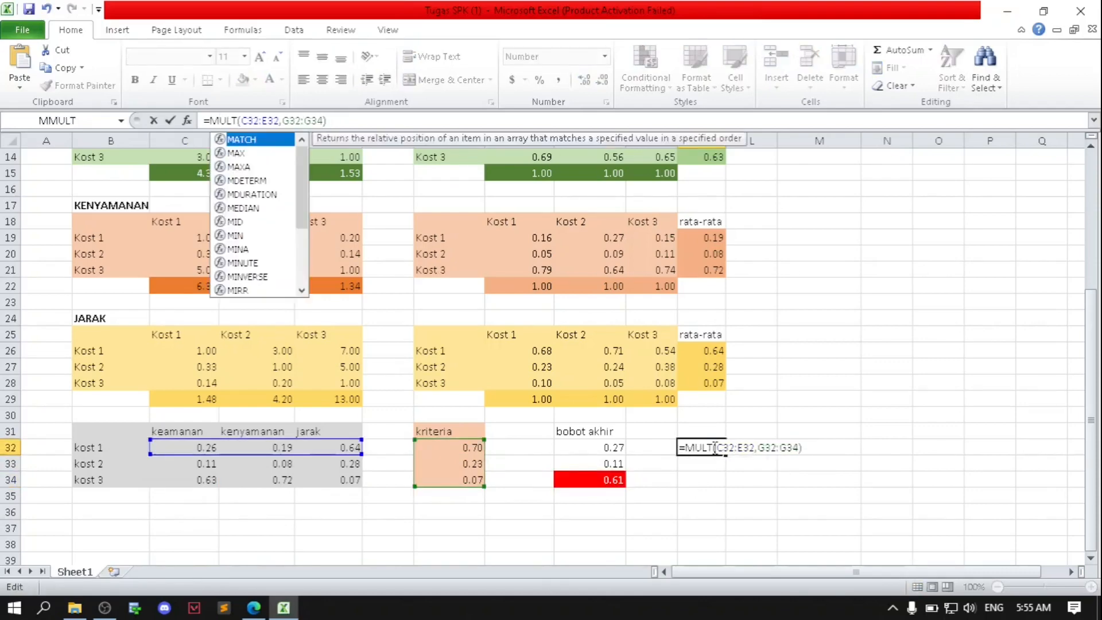
key("Return")
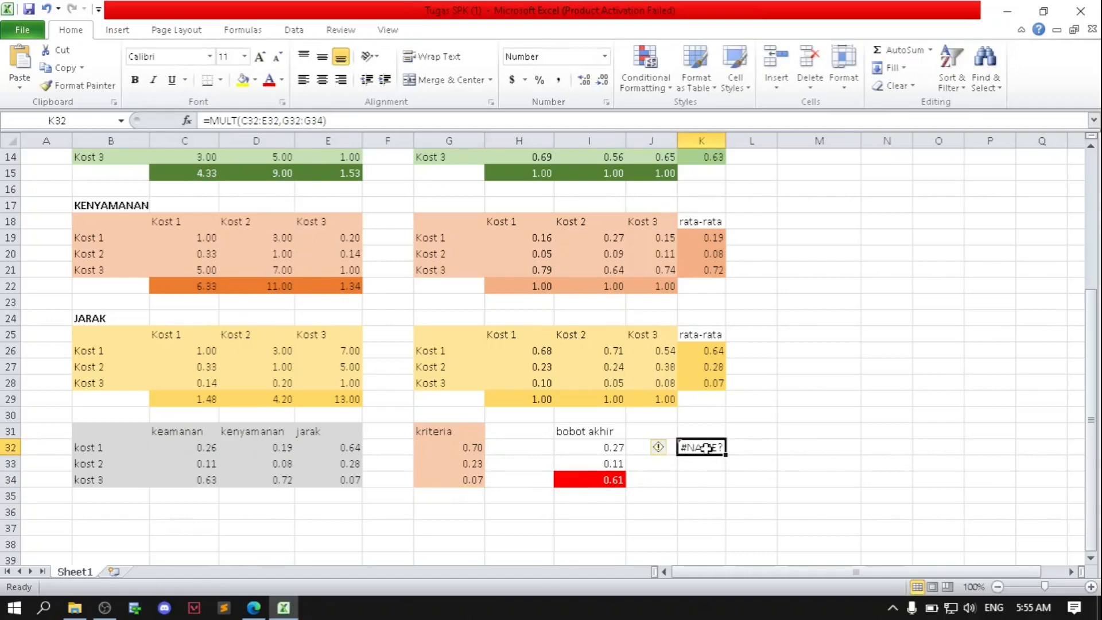
right_click(708, 448)
left_click(764, 194)
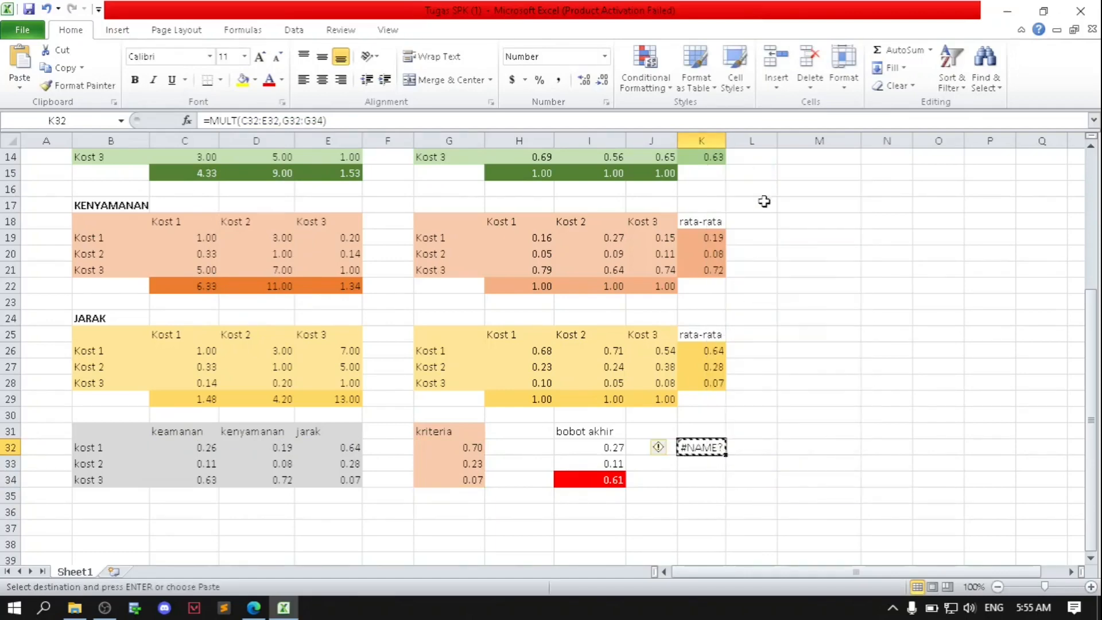
left_click(613, 480)
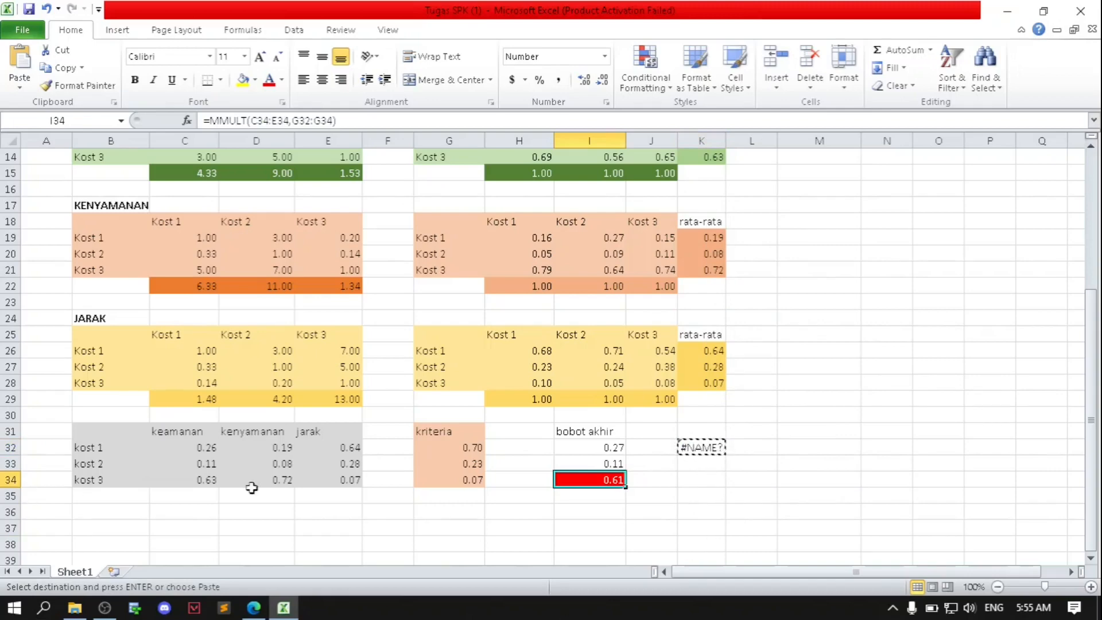
Step: Delete the entire trial formula in K32, leaving the cell empty
left_click(702, 448)
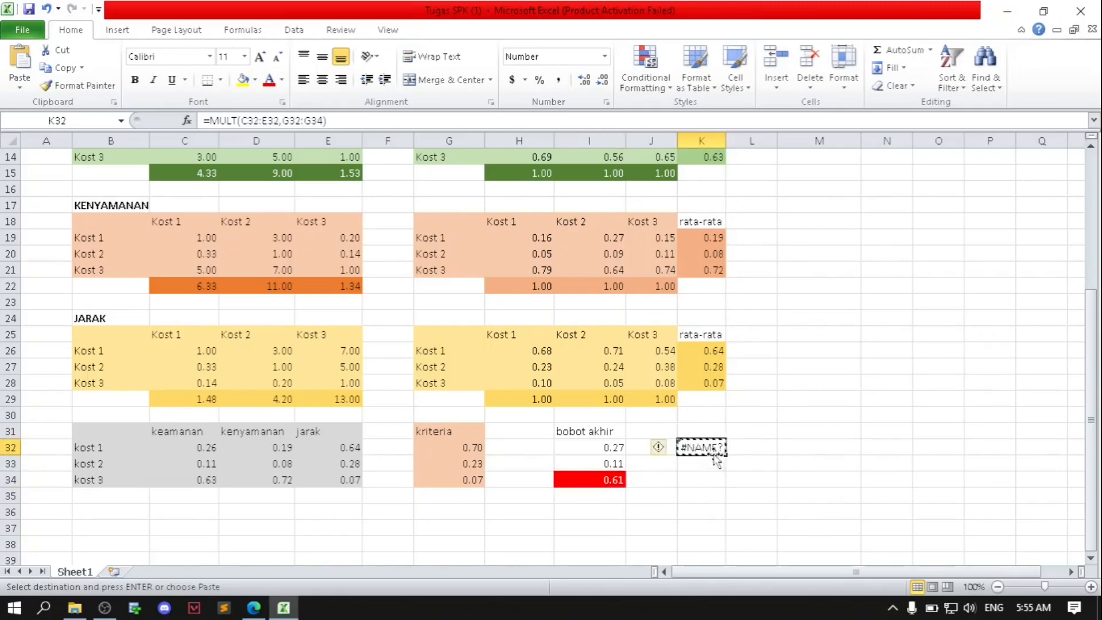
double_click(708, 448)
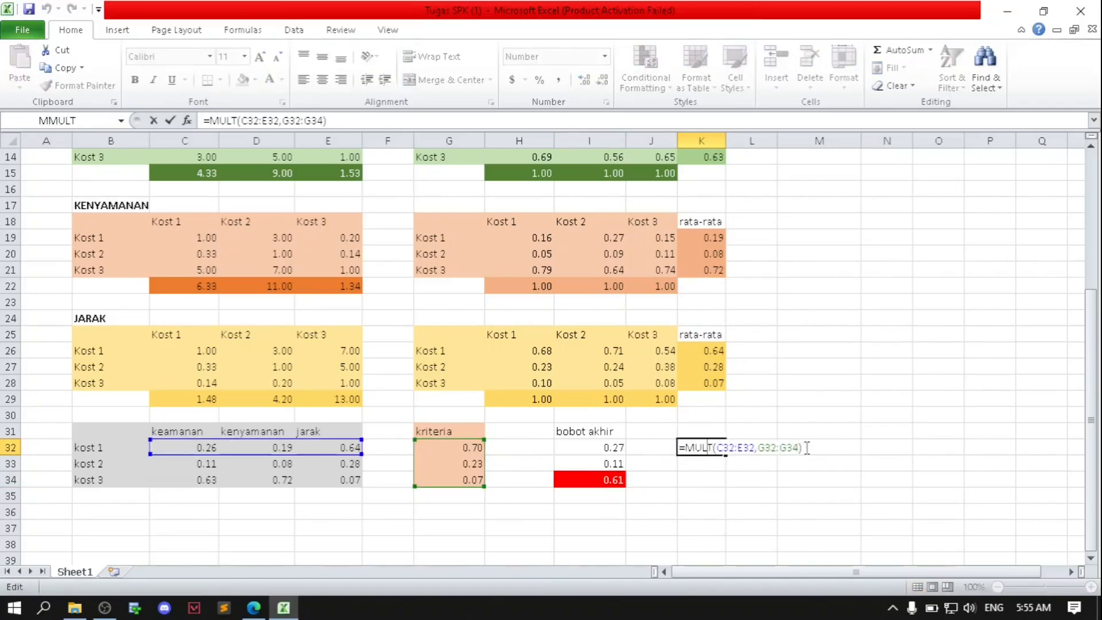
left_click_drag(807, 447, 670, 451)
key("BackSpace")
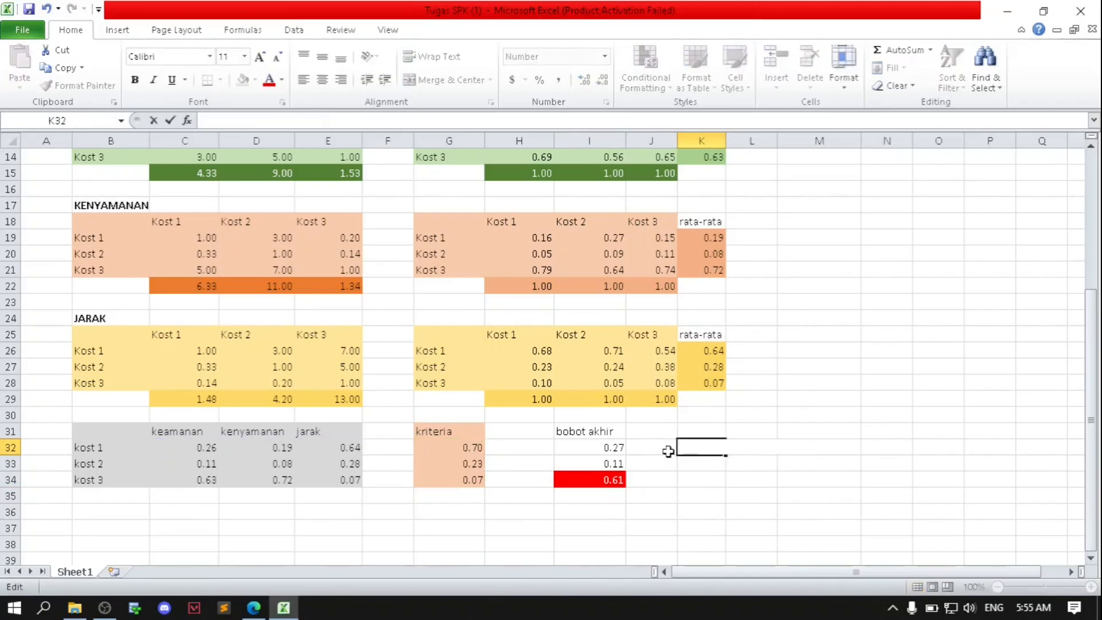
left_click(696, 470)
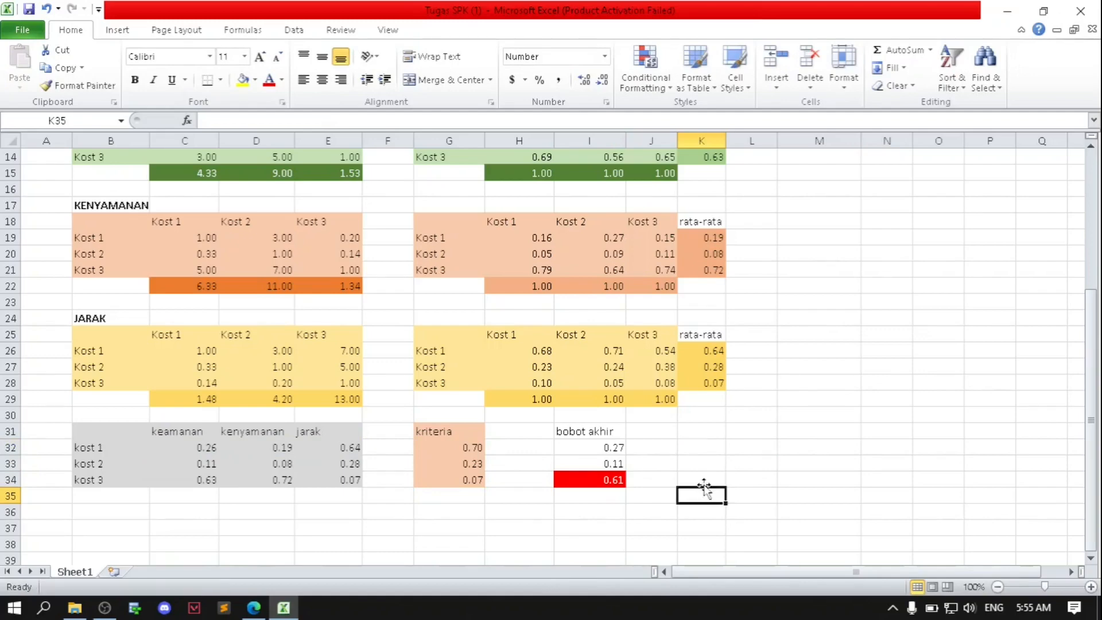
left_click(701, 480)
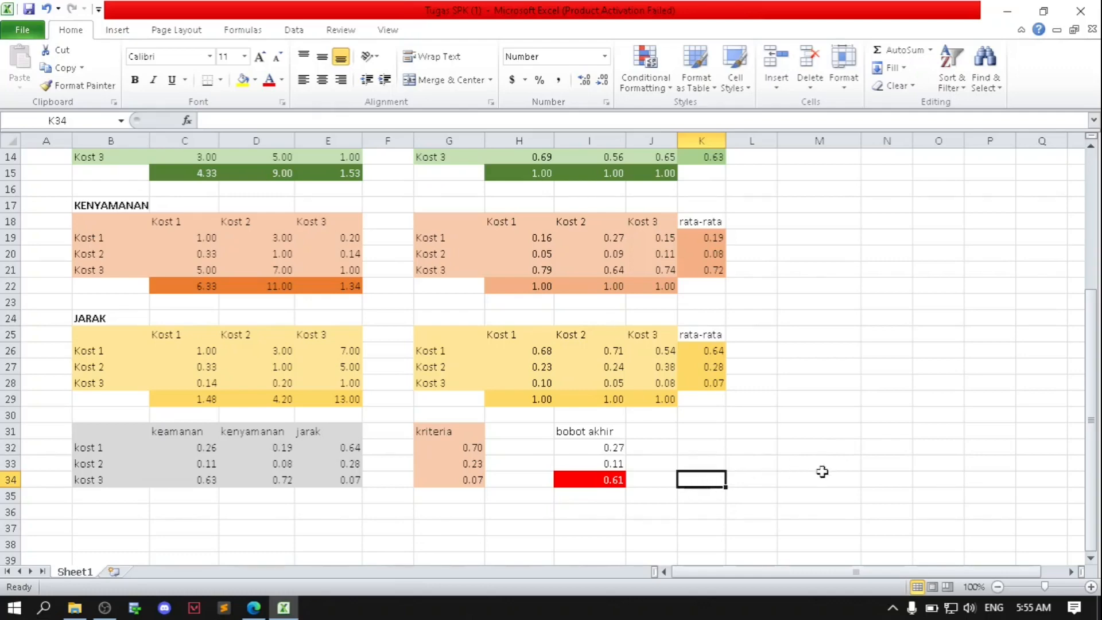
left_click(694, 467)
left_click(708, 447)
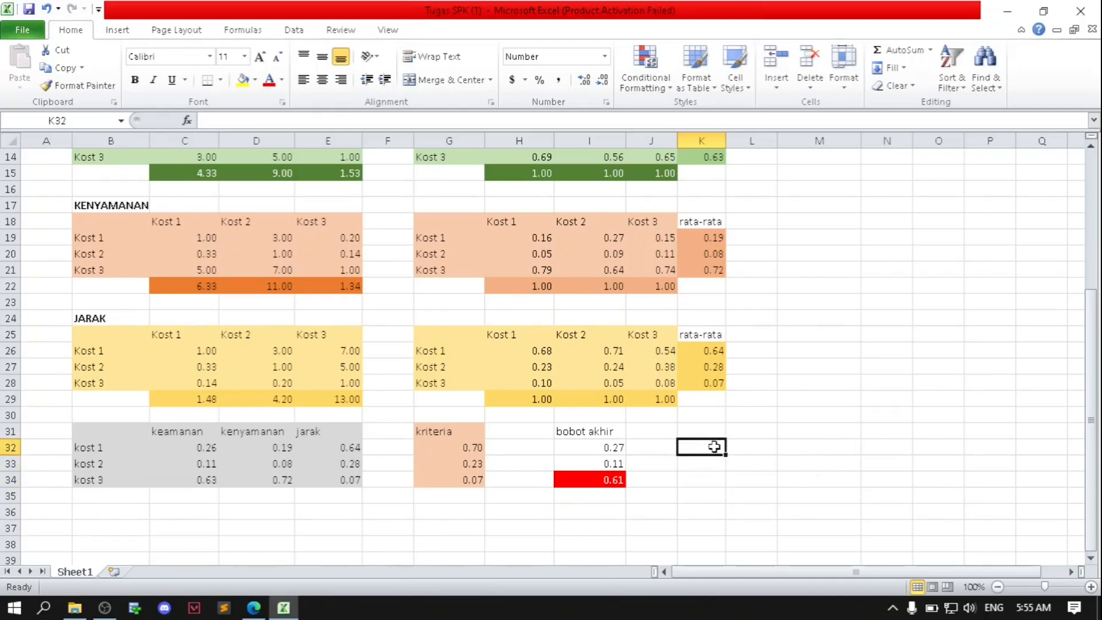